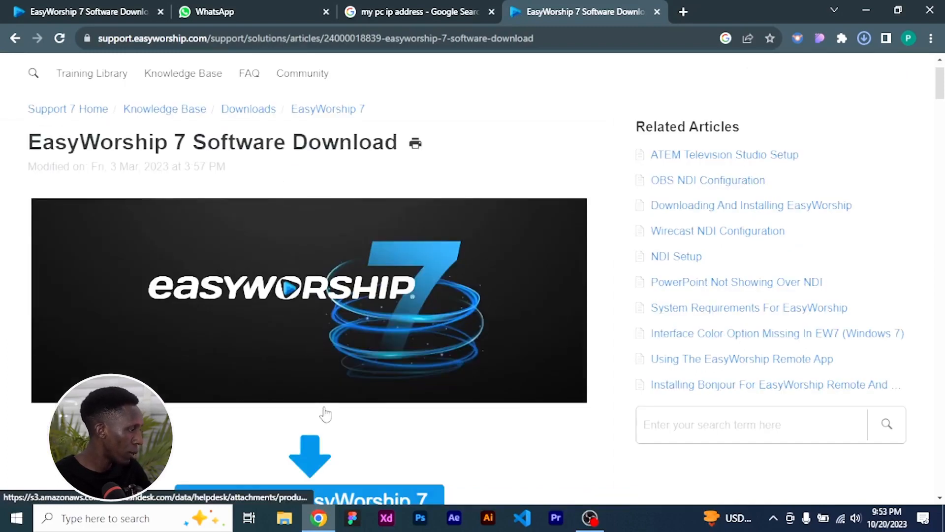
# Step: Download EasyWorship 7 build 7.4.1.9 from the support page and pause the duplicate download
pyautogui.scroll(-12, 370, 487)
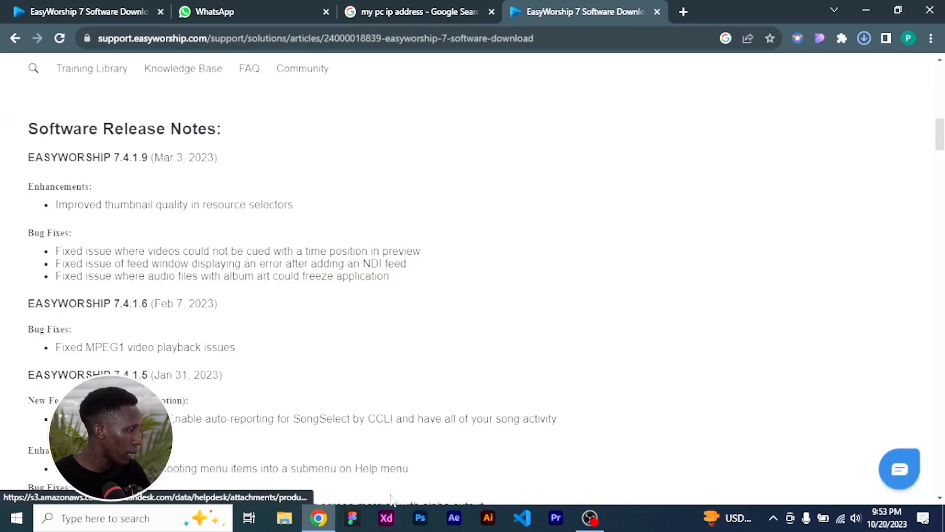
pyautogui.scroll(7, 254, 153)
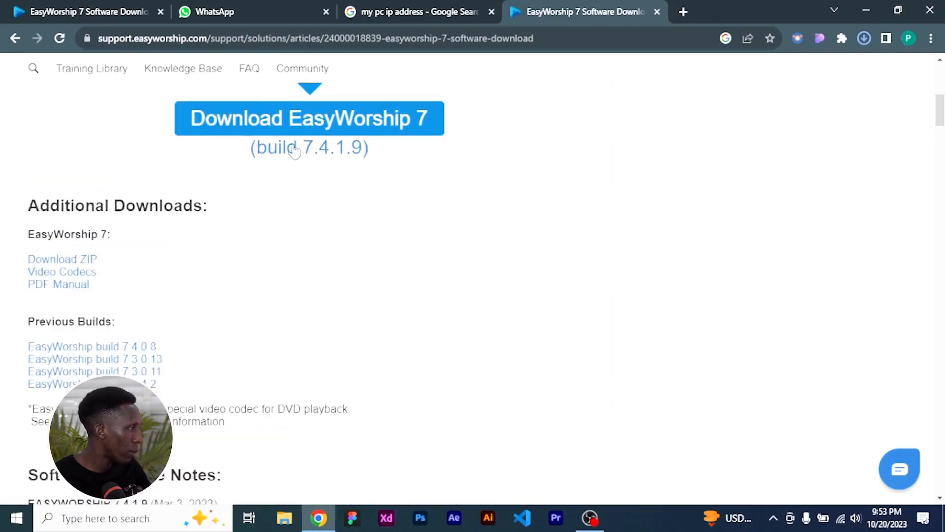
pyautogui.click(269, 122)
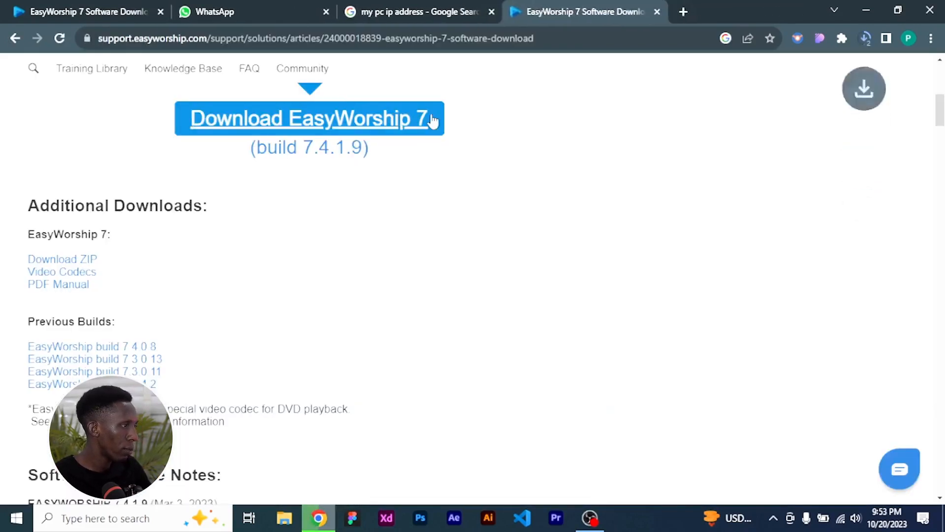
pyautogui.click(862, 42)
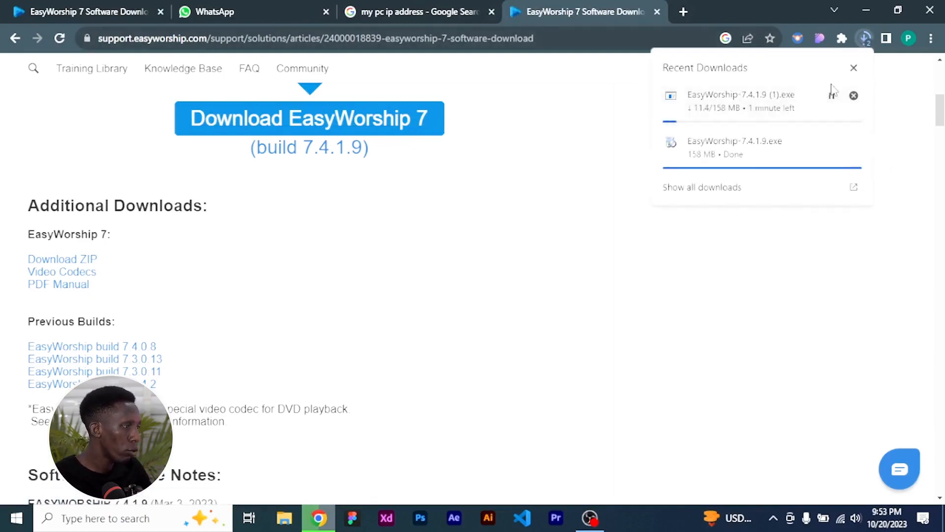
pyautogui.click(832, 96)
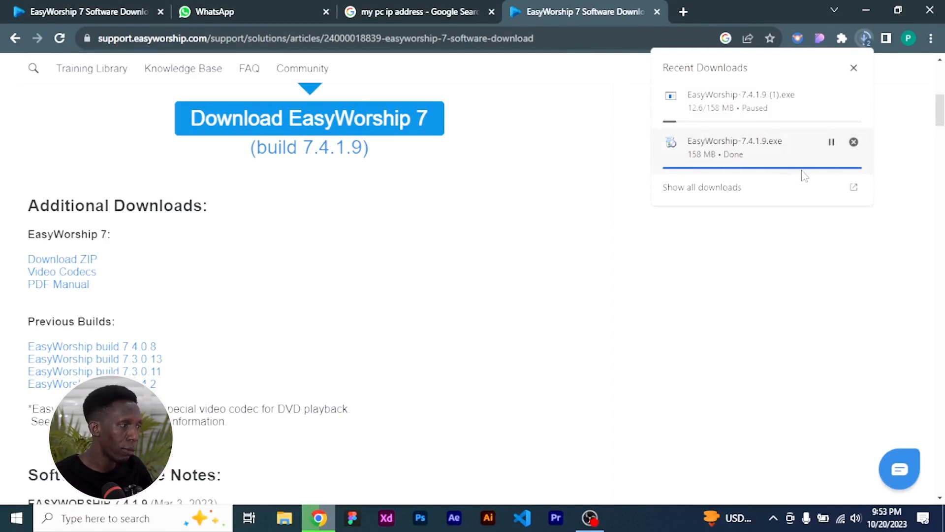
# Step: Show the completed EasyWorship-7.4.1.9.exe download in its folder and run the installer as administrator
pyautogui.click(831, 143)
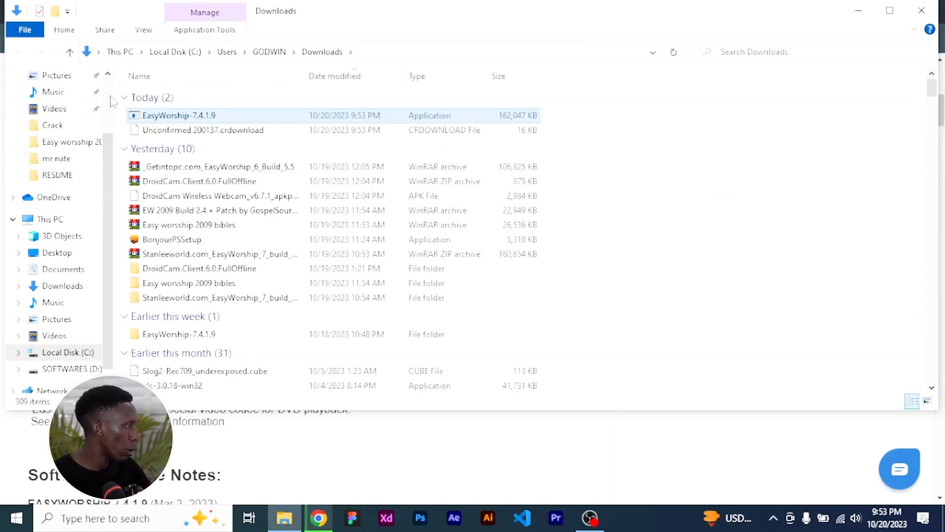
pyautogui.doubleClick(189, 116)
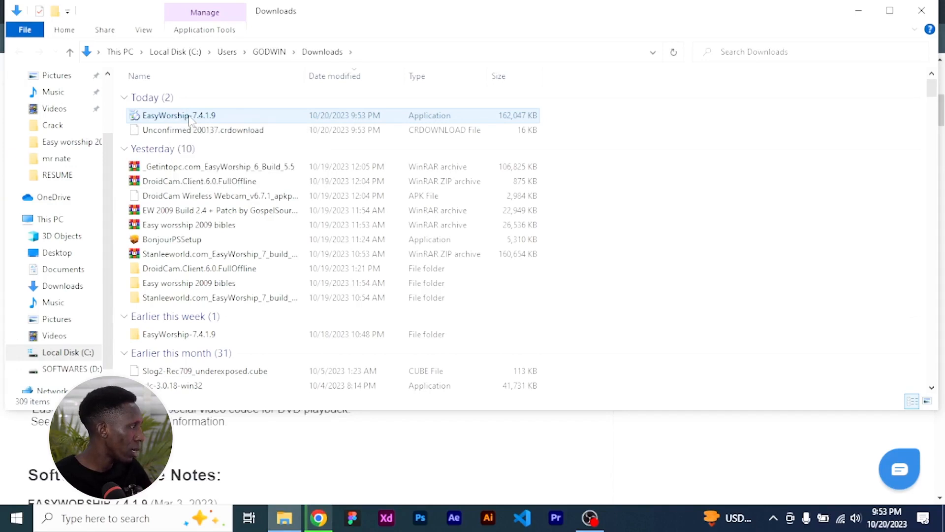
pyautogui.rightClick(189, 115)
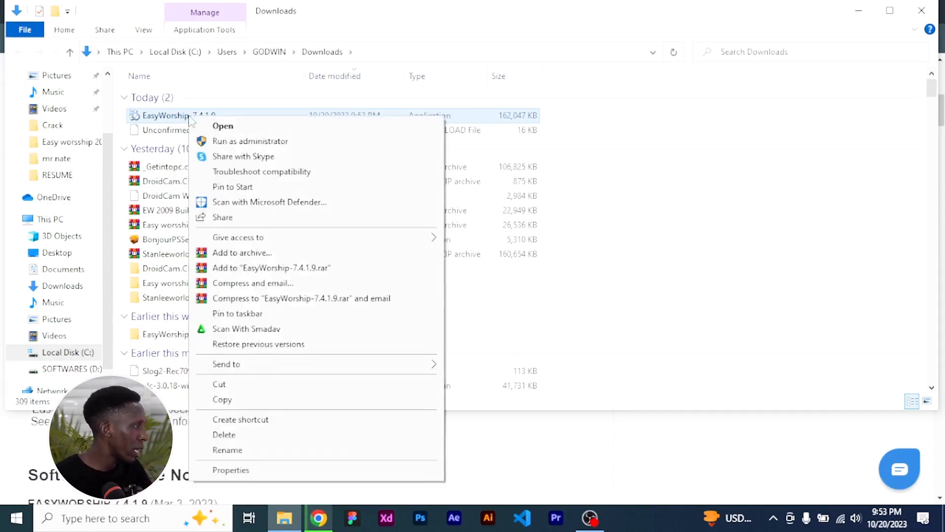
pyautogui.click(239, 142)
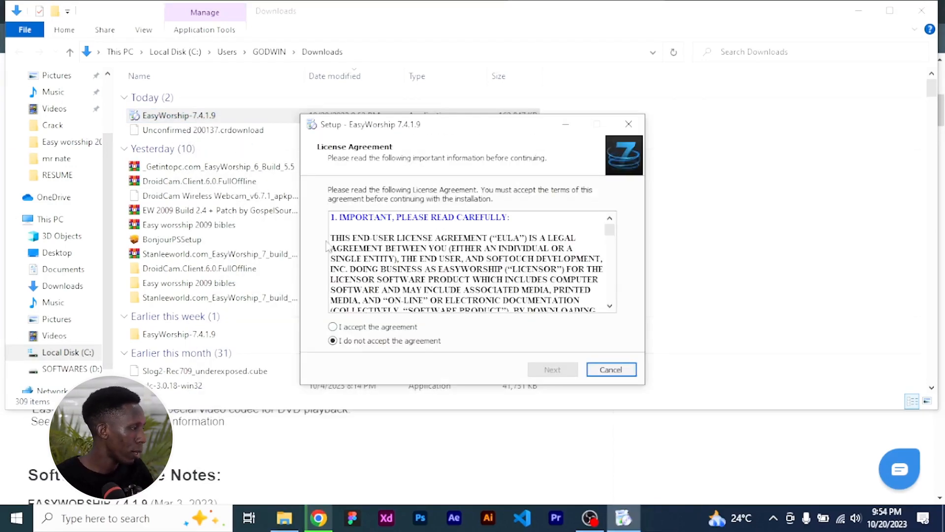
# Step: Accept the license agreement and install EasyWorship 7 with a desktop shortcut, finishing the setup wizard
pyautogui.click(332, 328)
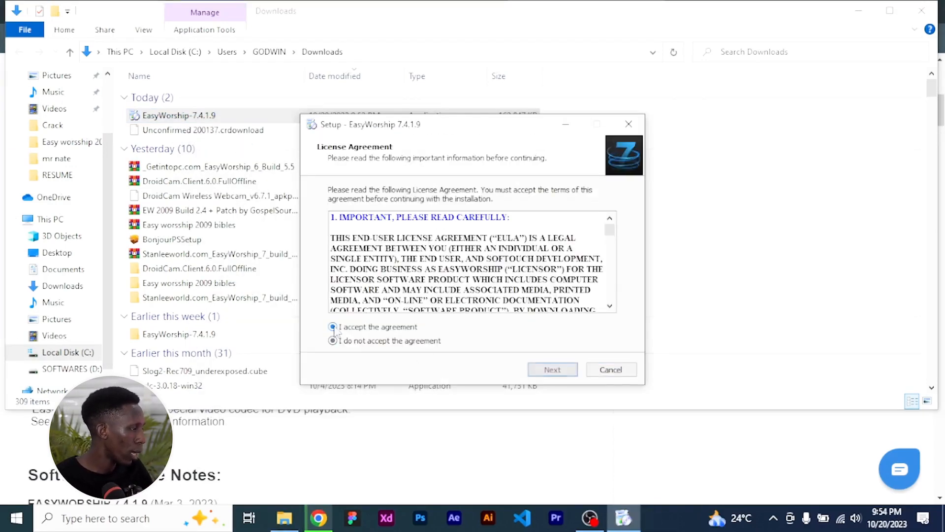
pyautogui.click(566, 374)
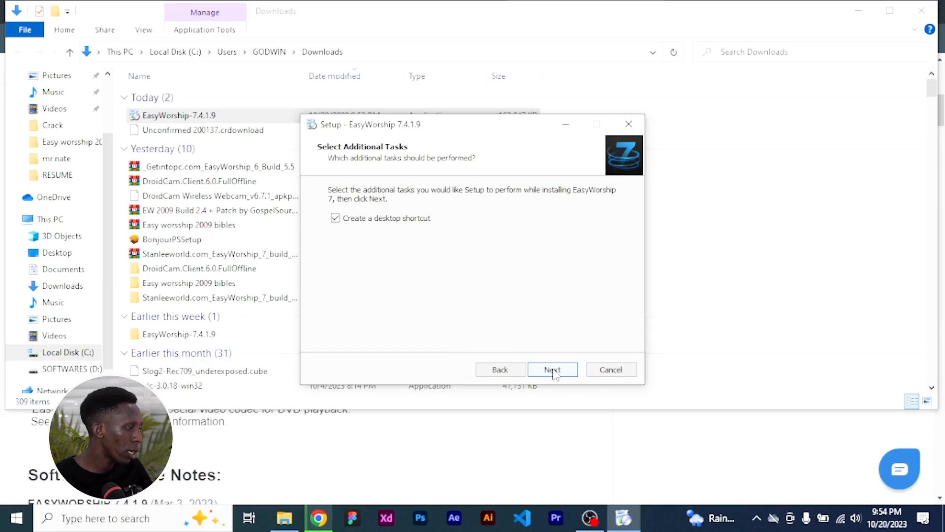
pyautogui.click(554, 372)
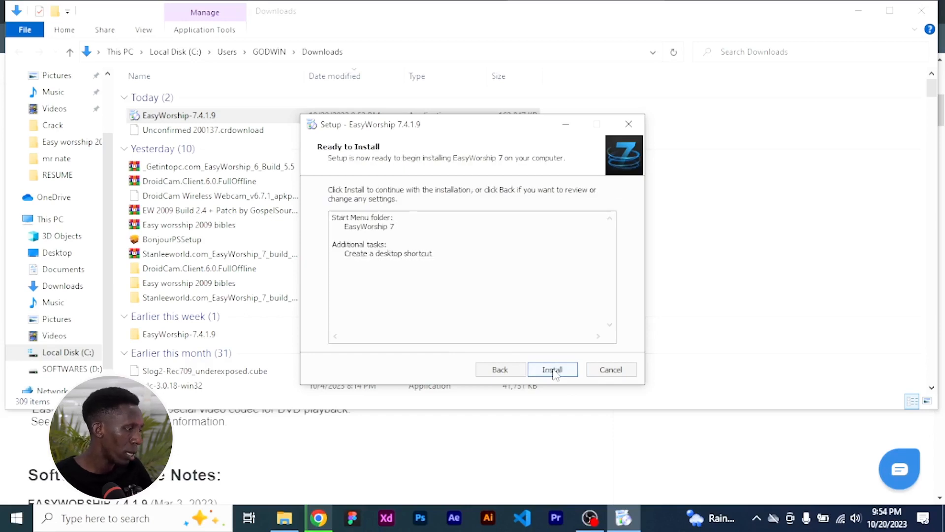
pyautogui.click(553, 372)
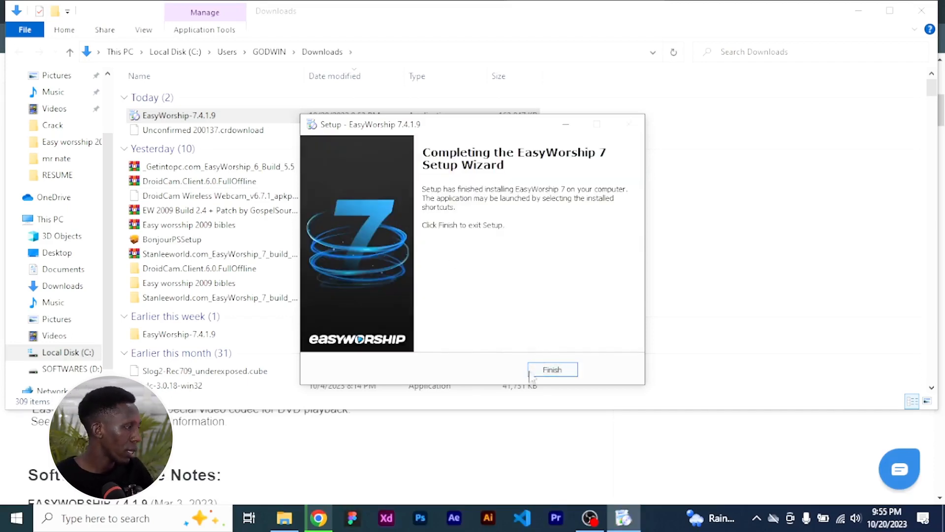
pyautogui.click(552, 370)
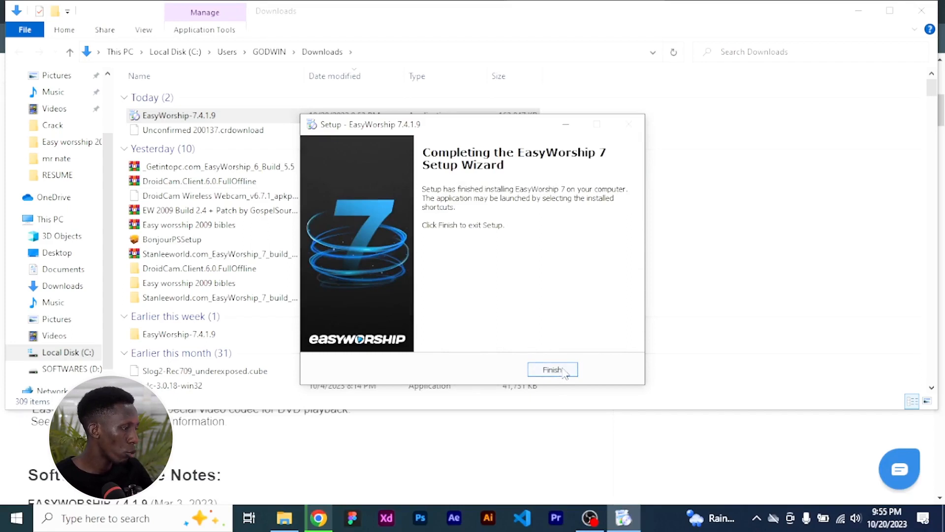
# Step: Minimize the open windows and launch the newly installed EasyWorship 7
pyautogui.click(858, 11)
pyautogui.click(863, 11)
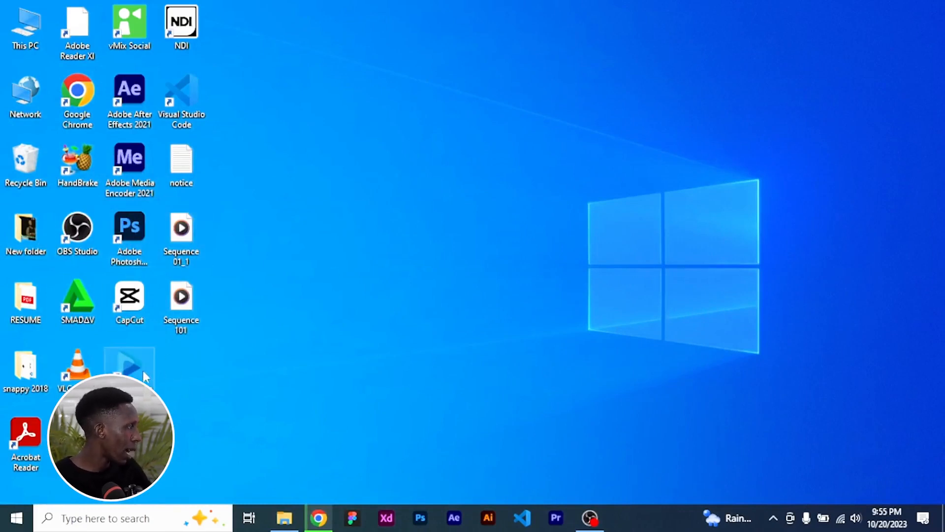
pyautogui.click(17, 518)
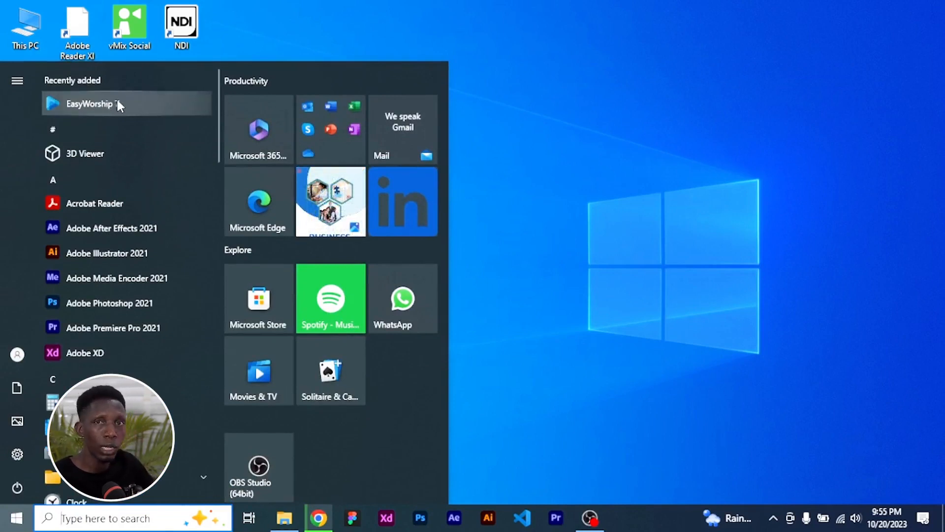
pyautogui.click(118, 104)
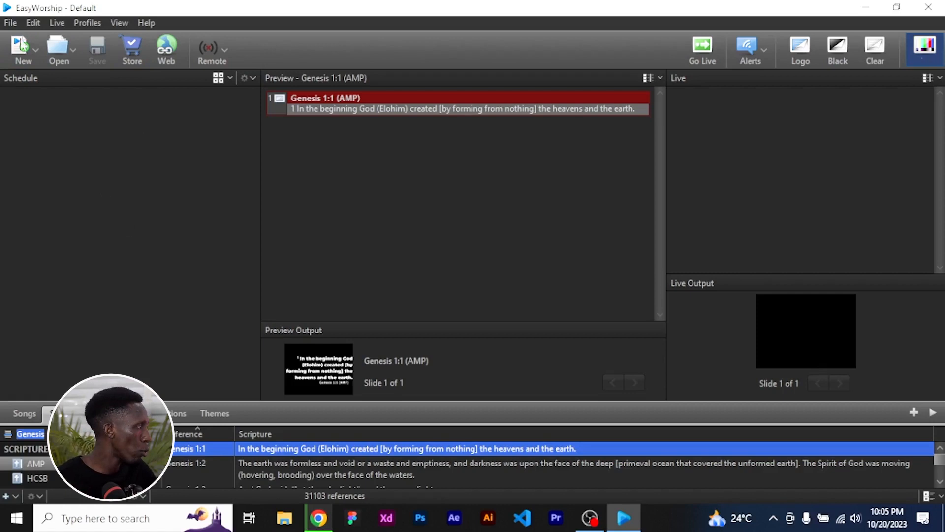
pyautogui.click(36, 48)
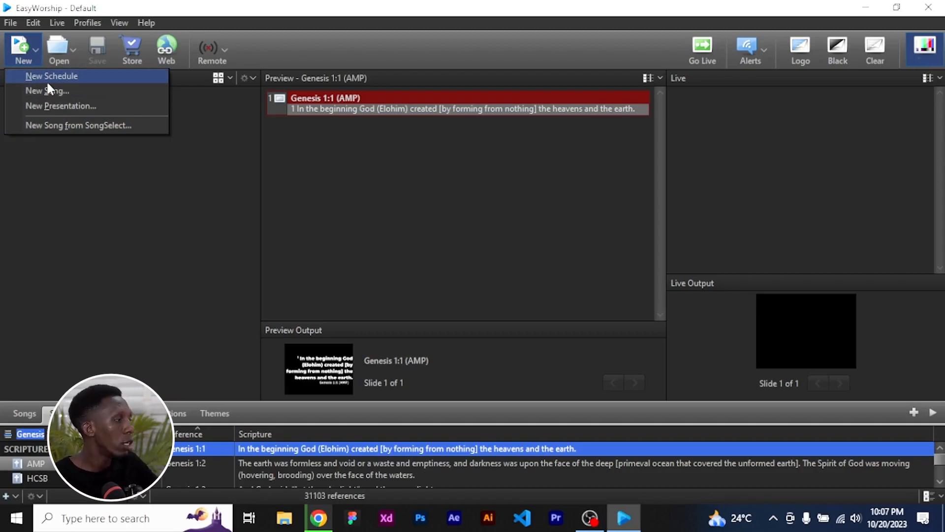
# Step: Select the Genesis 1:1 (AMP) slide in the preview and send it to the live output
pyautogui.click(284, 113)
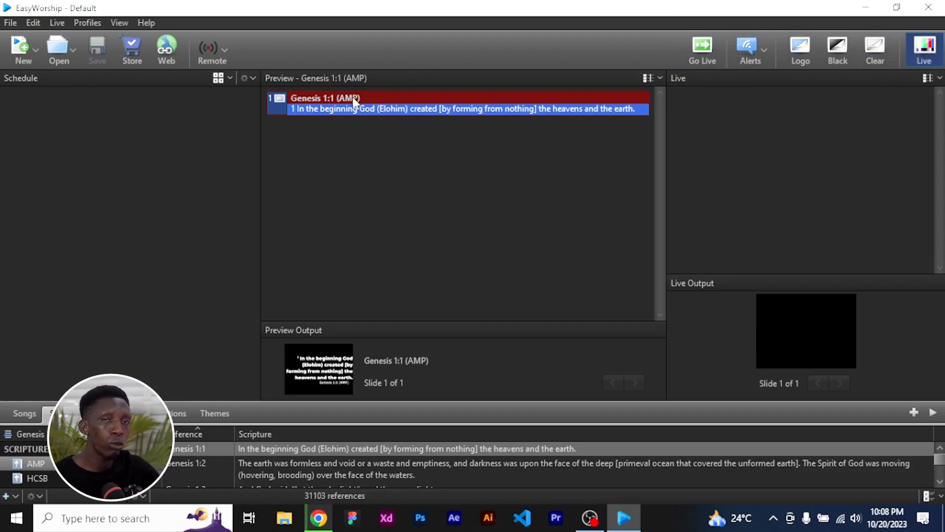
pyautogui.click(701, 48)
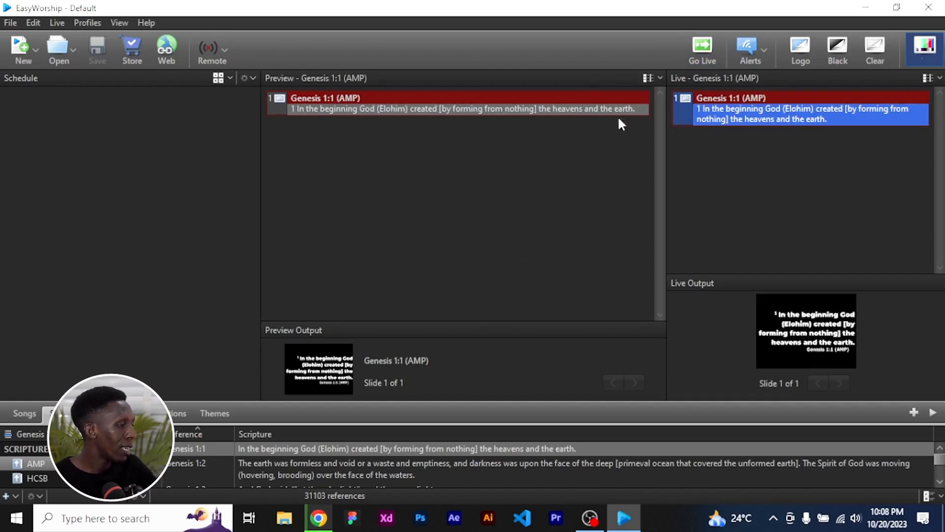
pyautogui.click(701, 49)
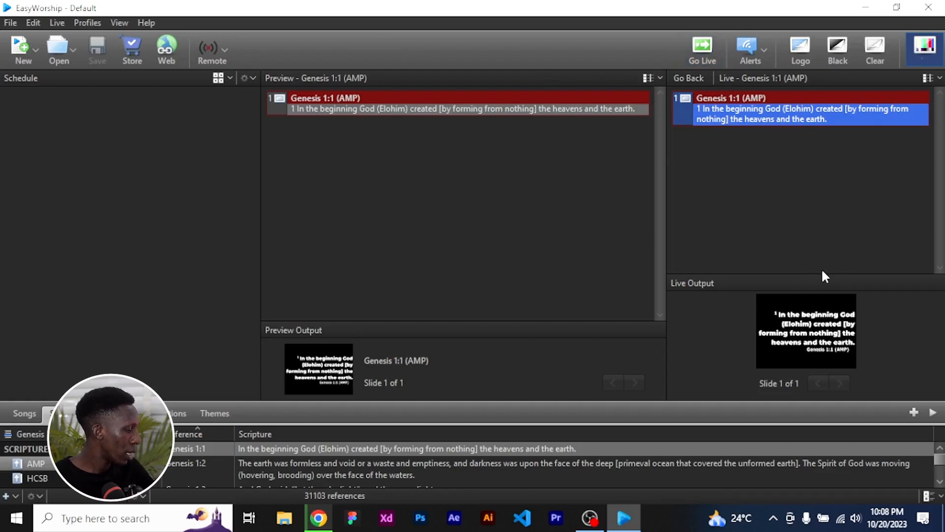
# Step: Clear the scripture text from the live output and bring it back
pyautogui.press('F8')
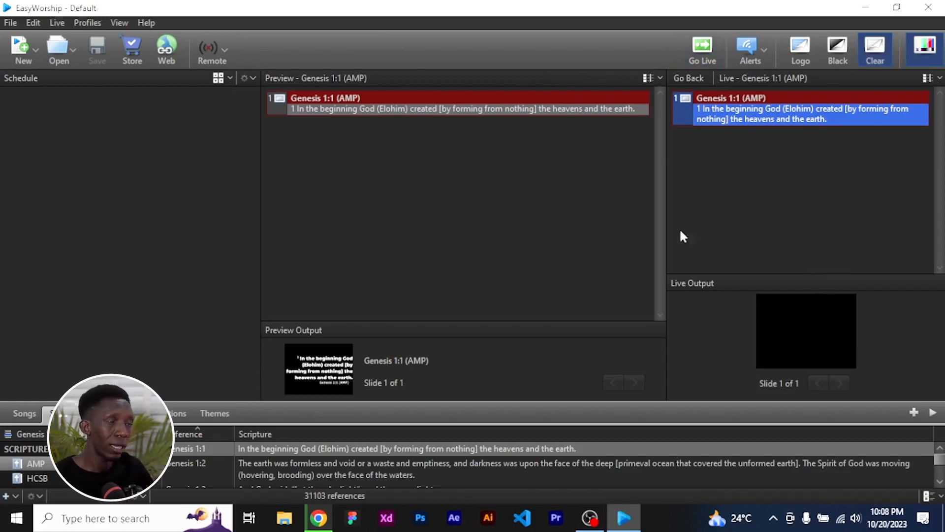
pyautogui.click(876, 48)
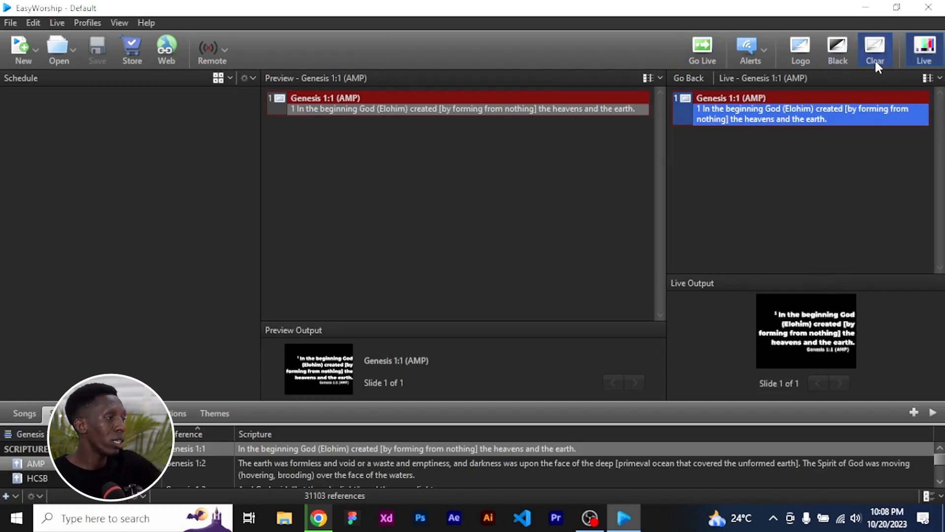
# Step: Add a live nursery alert reading "the lord is good all the time"
pyautogui.click(757, 54)
pyautogui.click(761, 49)
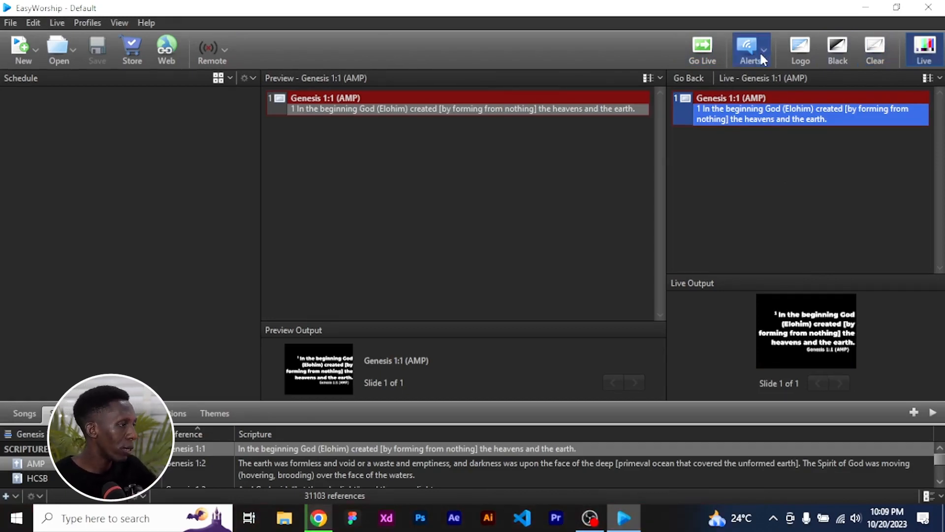
pyautogui.click(764, 47)
pyautogui.click(682, 98)
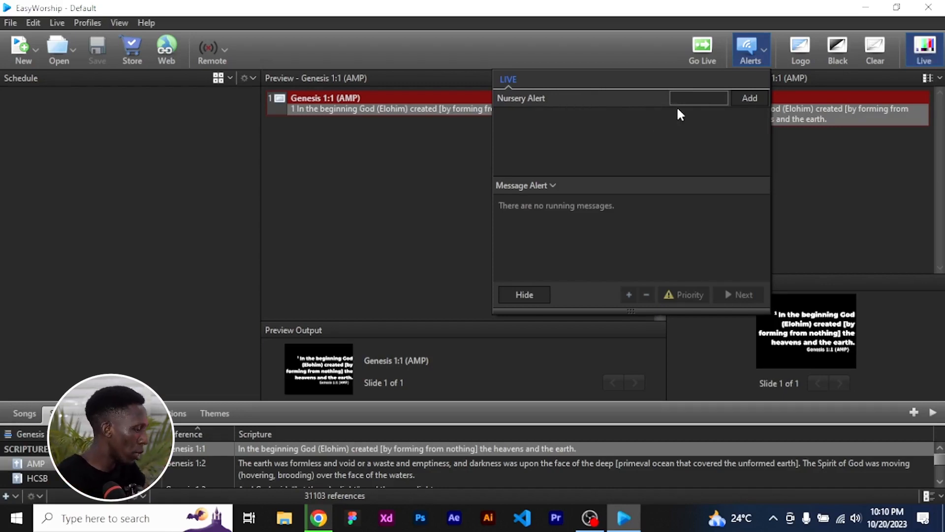
pyautogui.write('the lord')
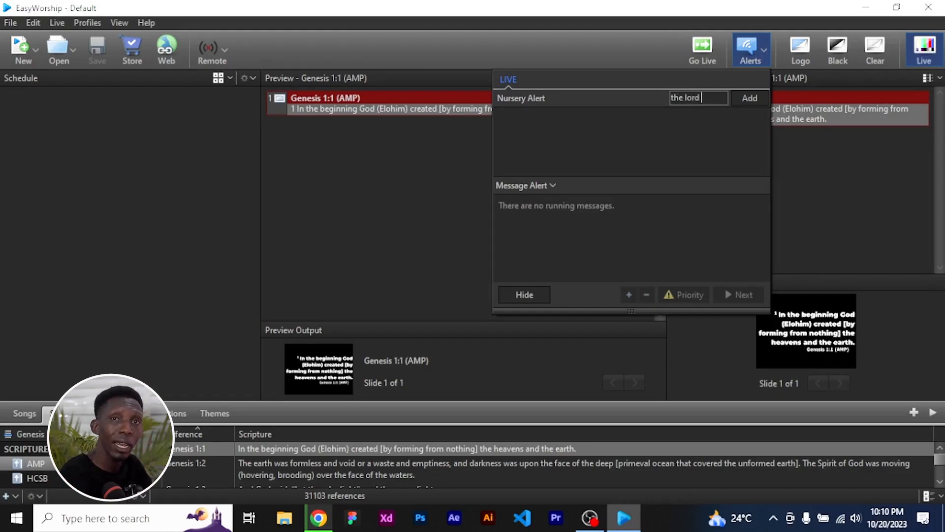
pyautogui.write(' is g')
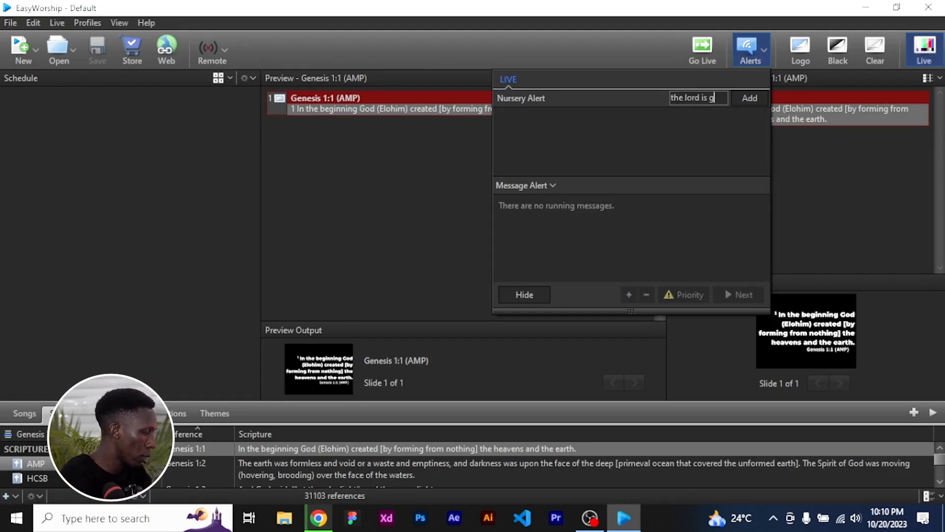
pyautogui.write('ood al')
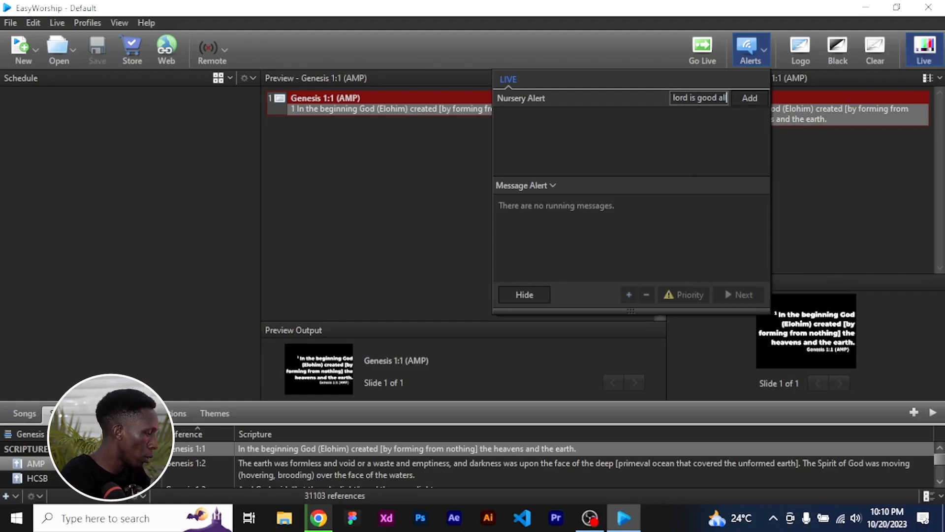
pyautogui.write('l the time')
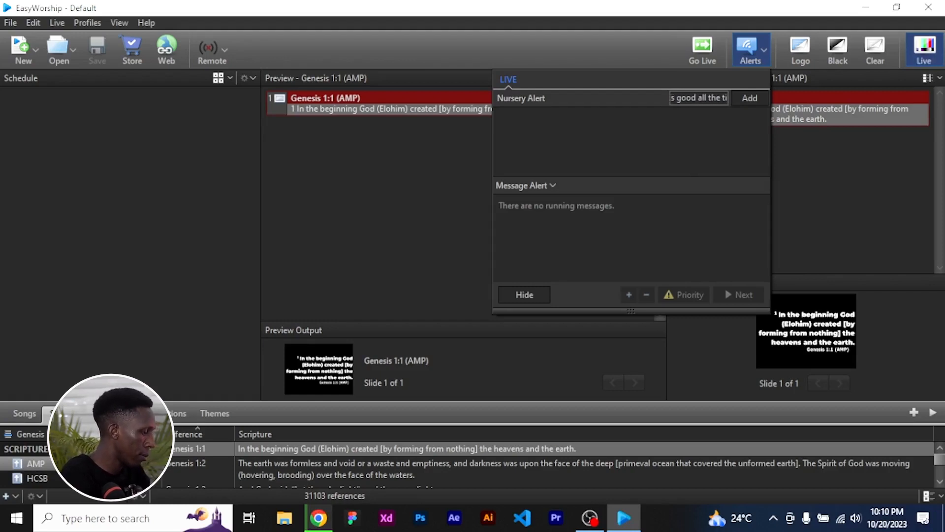
pyautogui.click(745, 100)
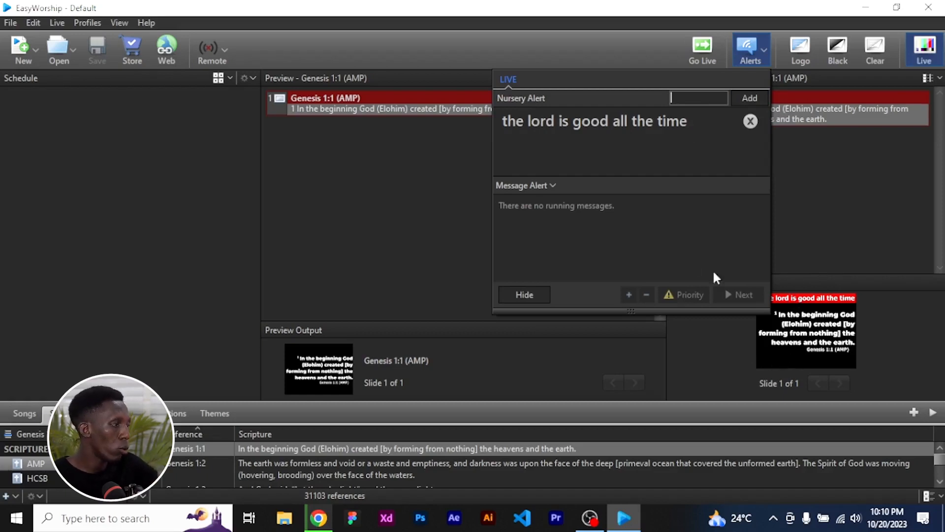
# Step: Add a simple live message alert reading "details of the church", and hide the running alerts from the live output
pyautogui.click(553, 186)
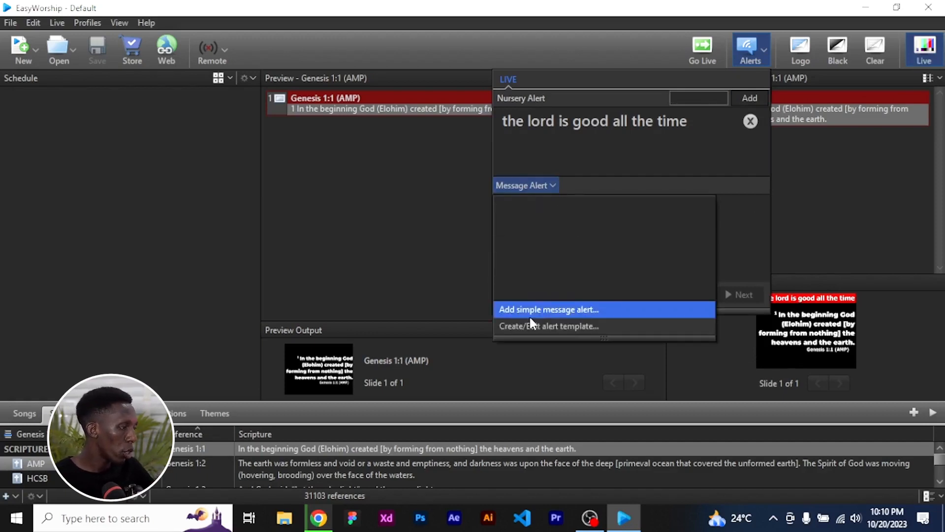
pyautogui.click(546, 185)
pyautogui.click(545, 185)
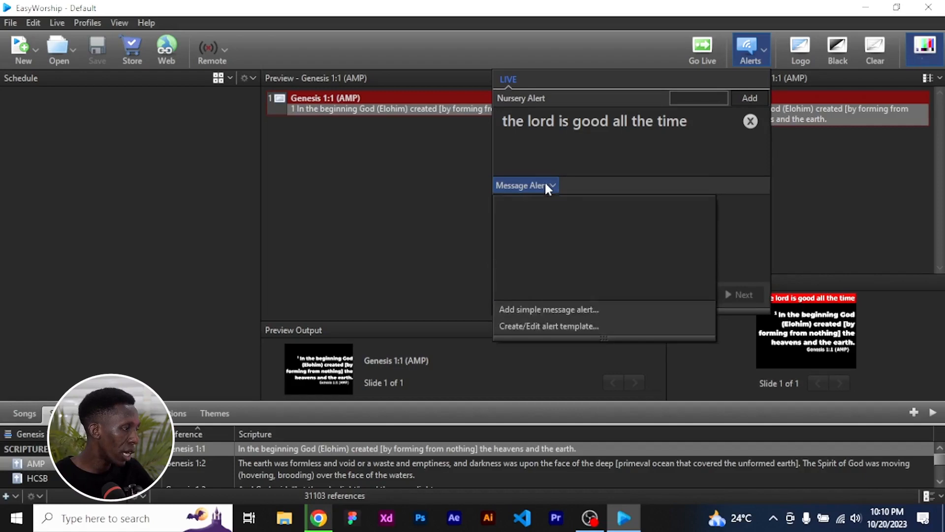
pyautogui.click(545, 310)
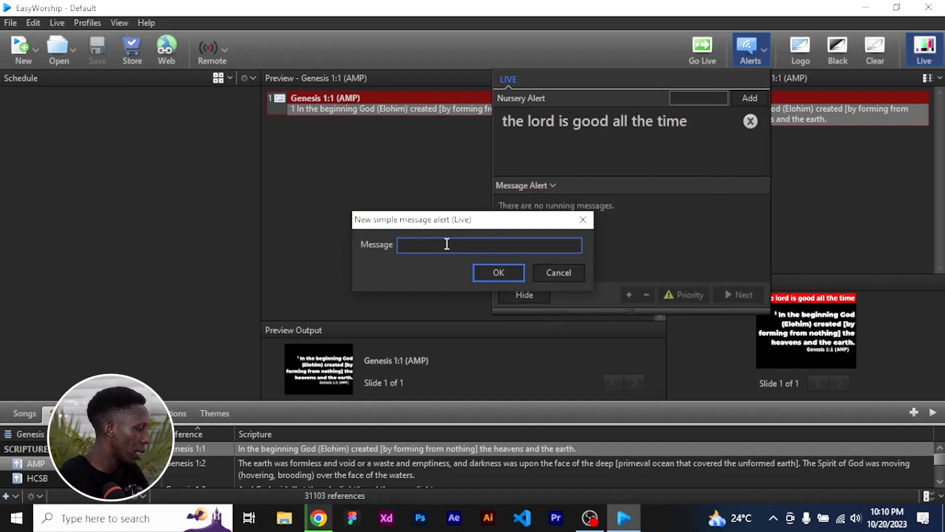
pyautogui.write('details')
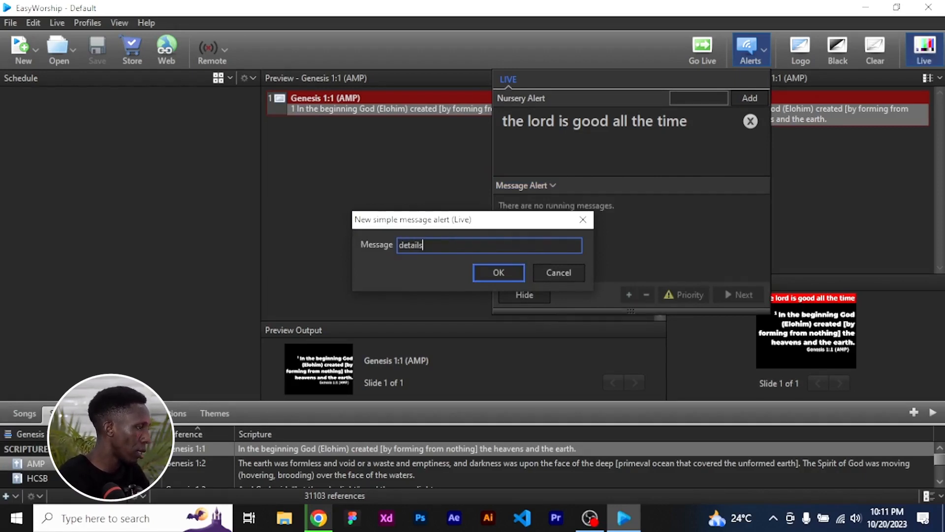
pyautogui.write(' of t')
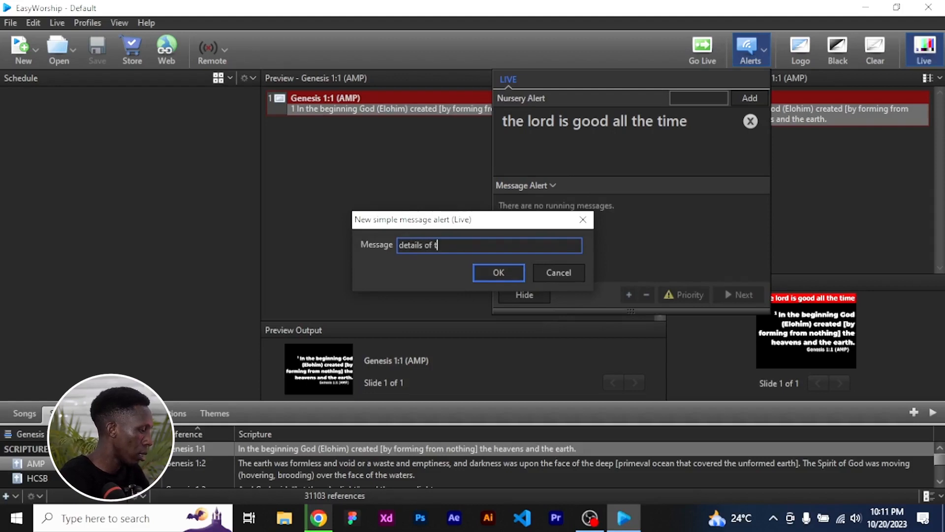
pyautogui.write('he church')
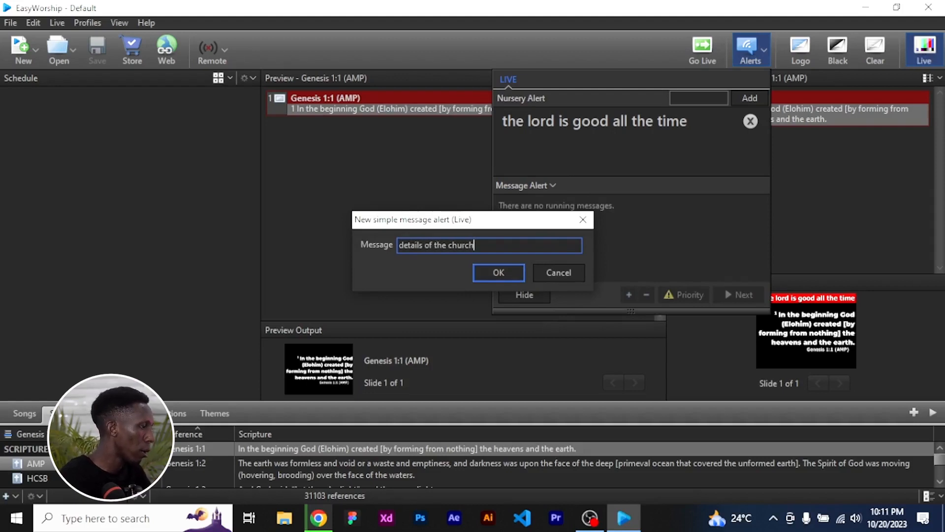
pyautogui.click(499, 272)
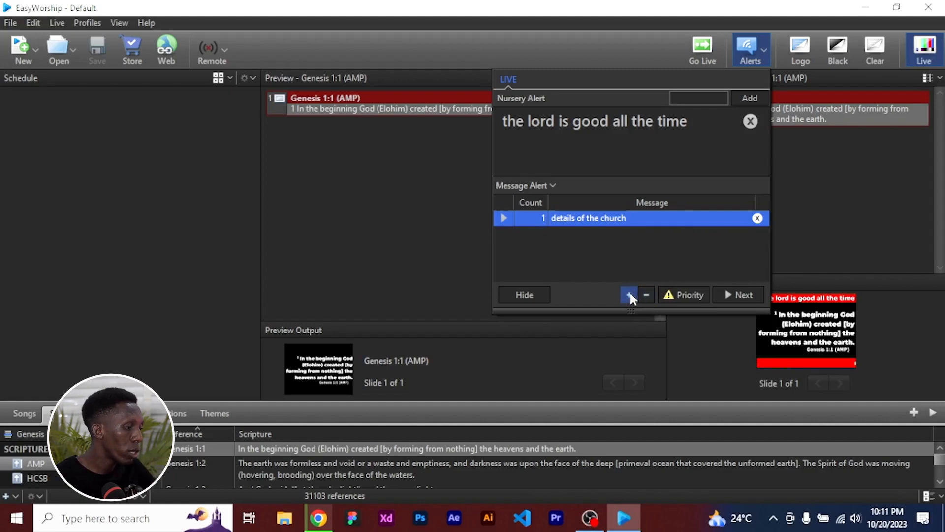
pyautogui.click(533, 294)
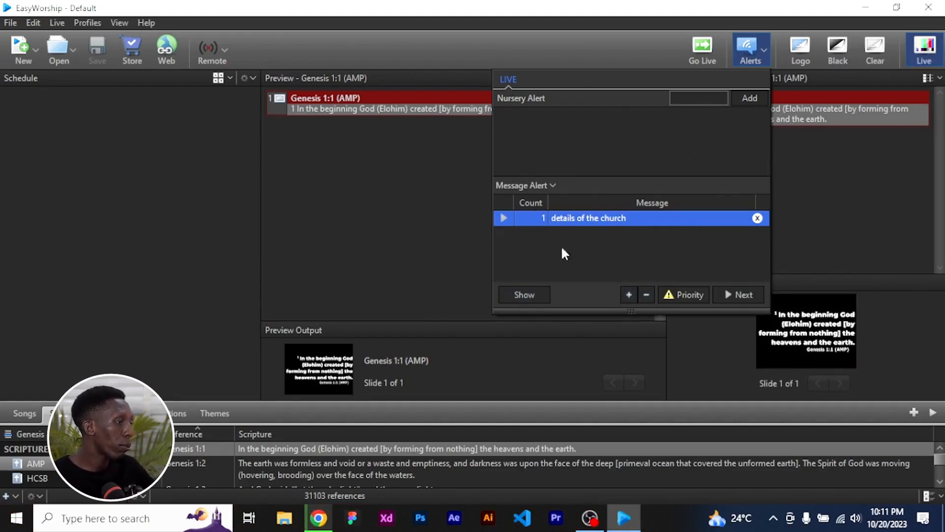
pyautogui.click(721, 350)
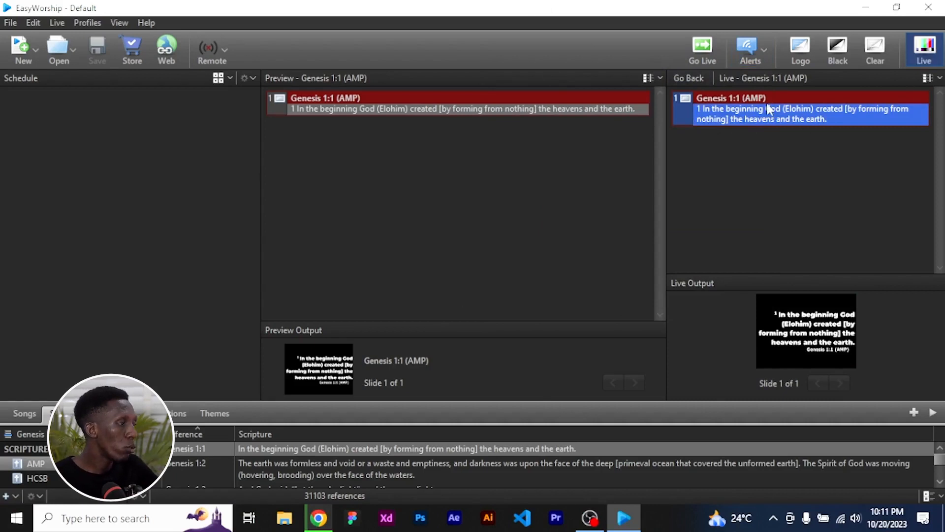
# Step: Switch the live output to the logo and back, and black it out and restore it
pyautogui.click(801, 51)
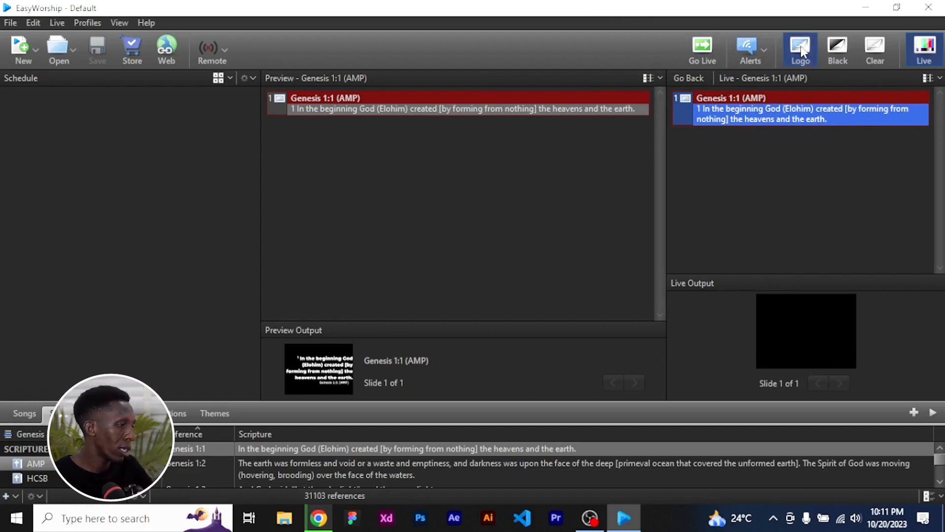
pyautogui.click(802, 49)
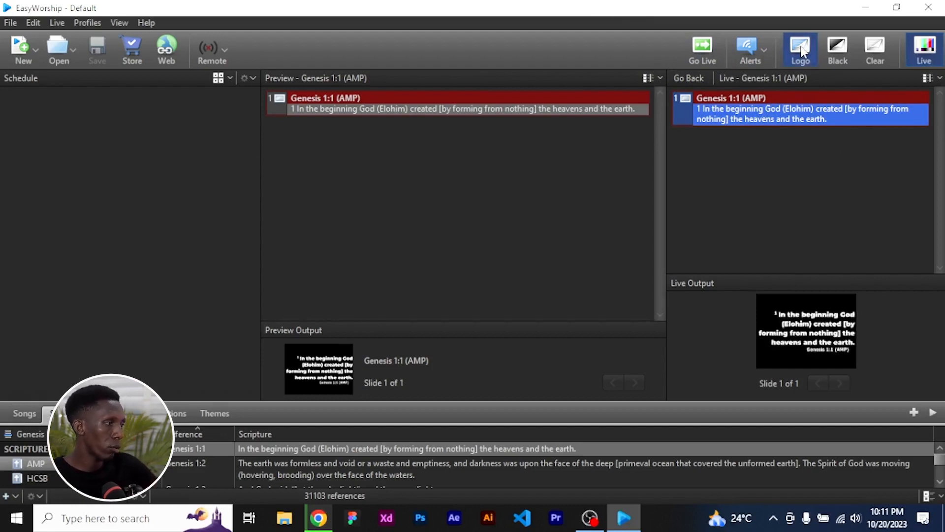
pyautogui.click(845, 48)
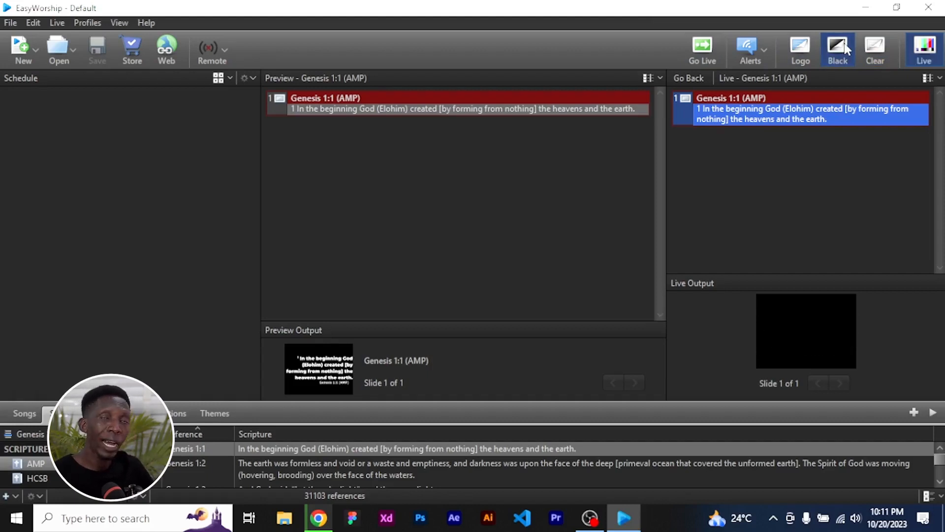
pyautogui.click(846, 48)
# Step: Clear the live output, bring the Genesis 1:1 text back, and clear it again
pyautogui.click(876, 52)
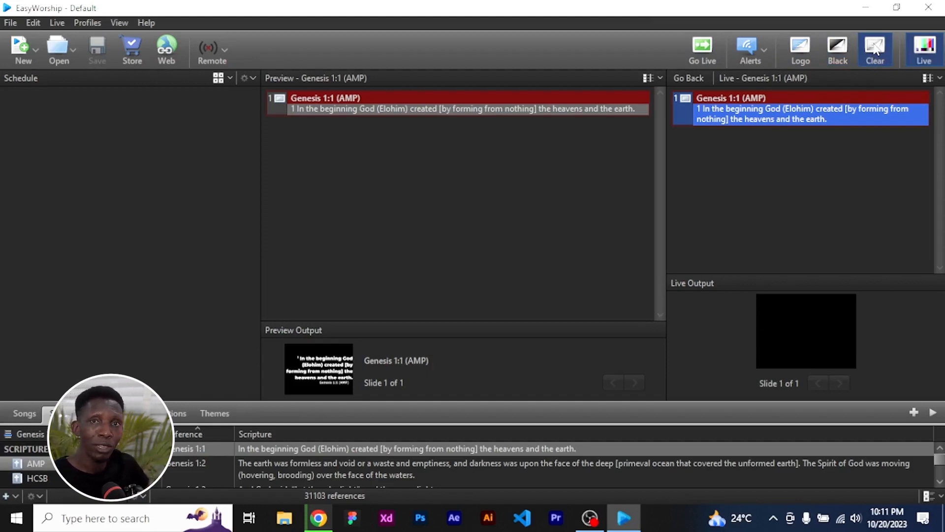
pyautogui.click(876, 53)
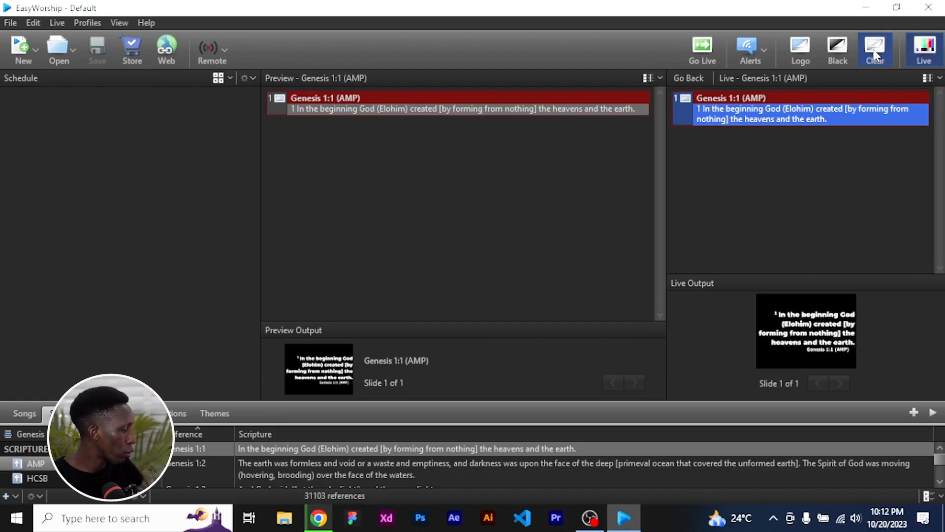
pyautogui.click(875, 53)
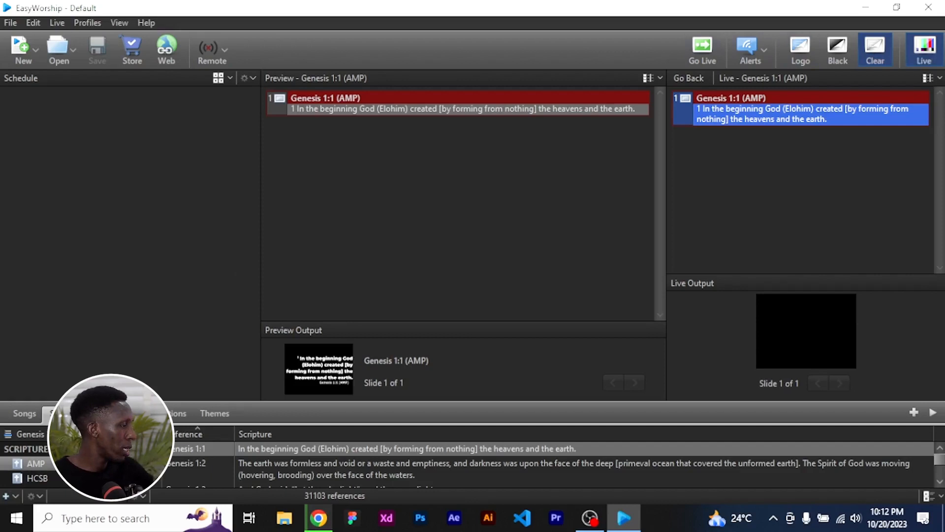
# Step: Look through the song, scripture, media, presentation and theme libraries in turn
pyautogui.click(25, 412)
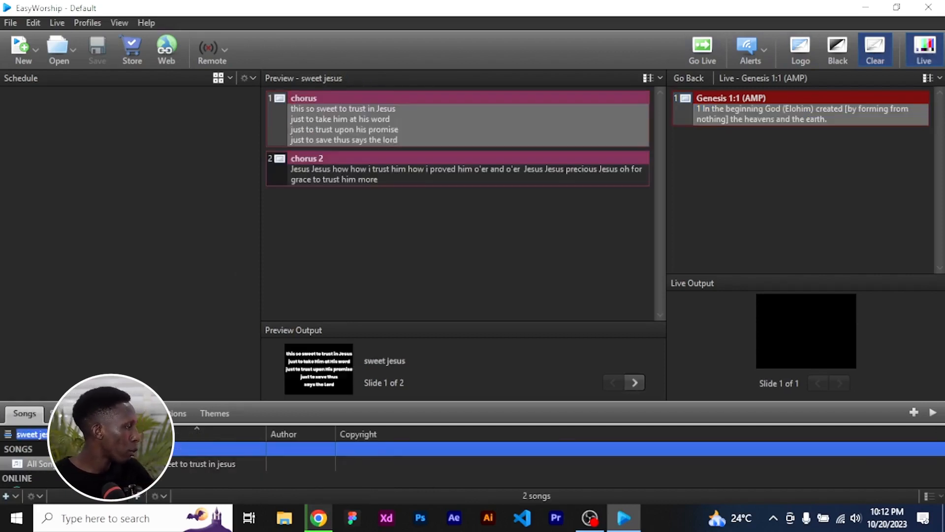
pyautogui.click(59, 413)
pyautogui.click(123, 413)
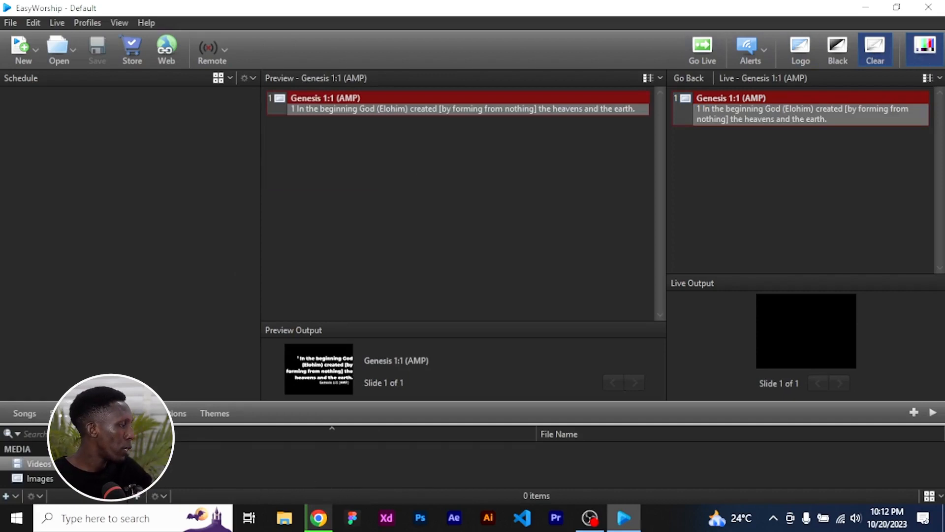
pyautogui.click(180, 415)
pyautogui.click(217, 413)
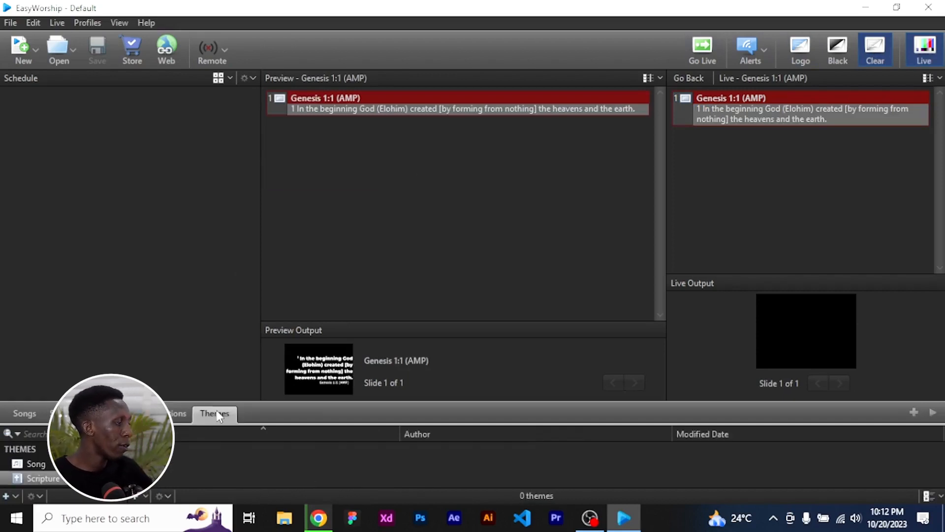
# Step: Return to the song library and preview the songs "sweet jesus" and "this so sweet to trust in jesus" alternately
pyautogui.click(23, 414)
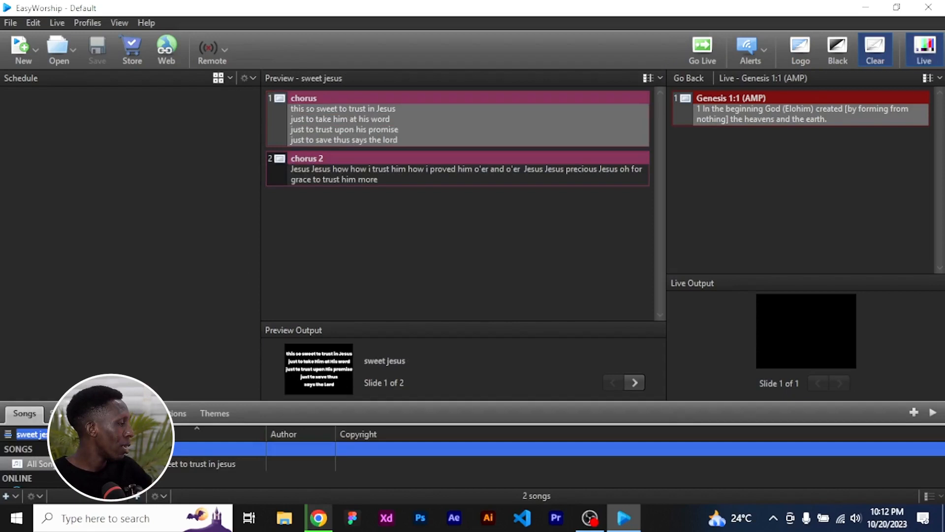
pyautogui.click(68, 434)
pyautogui.hotkey('ctrl', 'a')
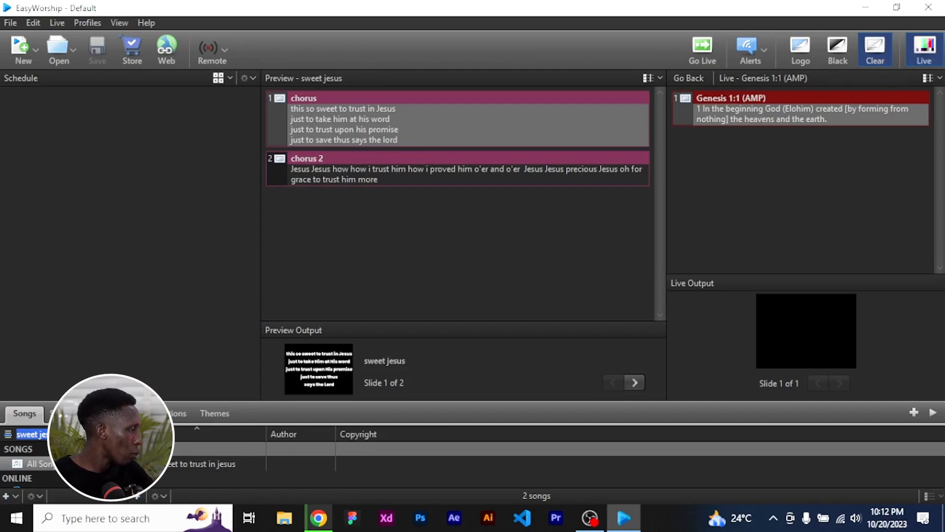
pyautogui.click(173, 455)
pyautogui.click(175, 463)
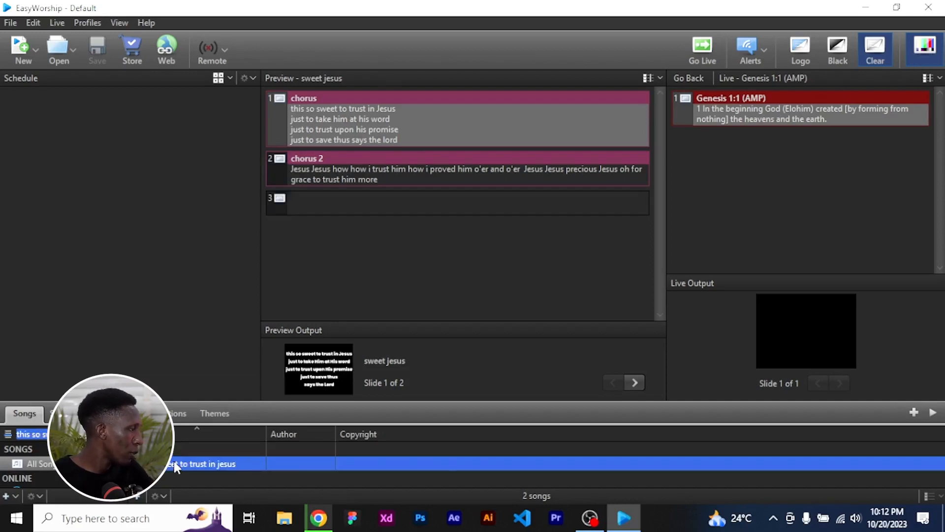
pyautogui.click(179, 448)
pyautogui.click(182, 468)
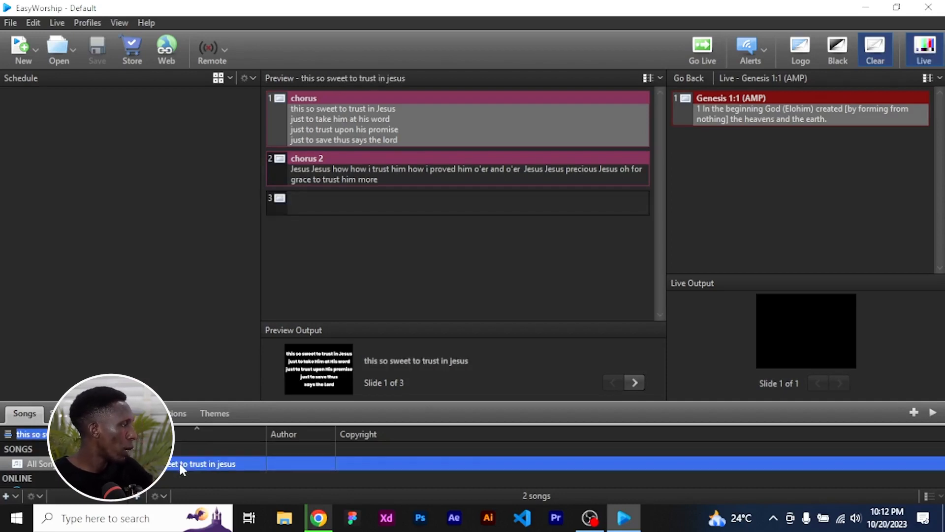
pyautogui.click(172, 449)
pyautogui.click(176, 465)
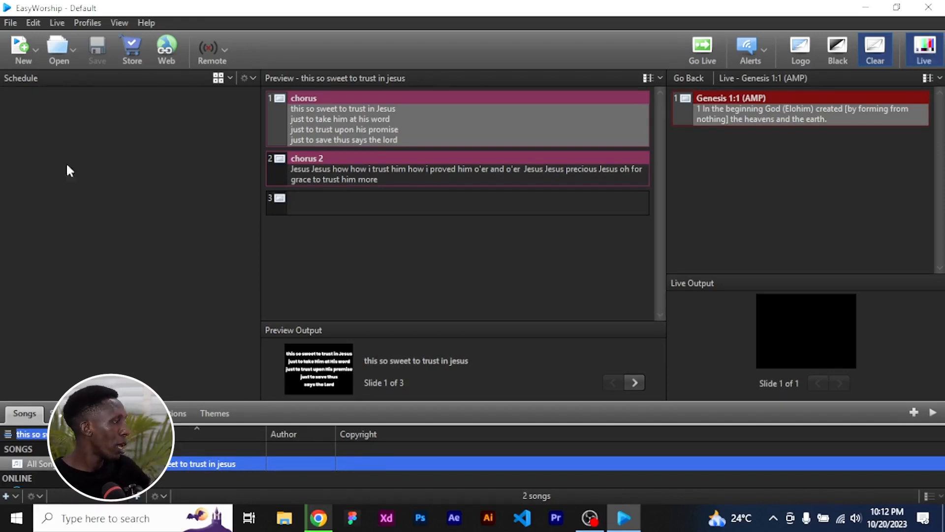
pyautogui.click(71, 200)
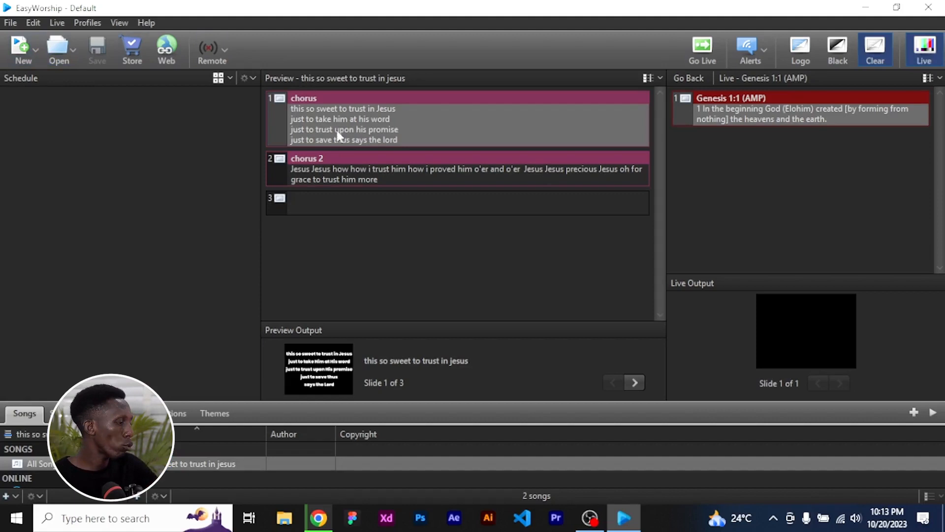
# Step: Switch to Chrome, search the web for "lorem ipsum generator" and open the lipsum.com site
pyautogui.click(321, 522)
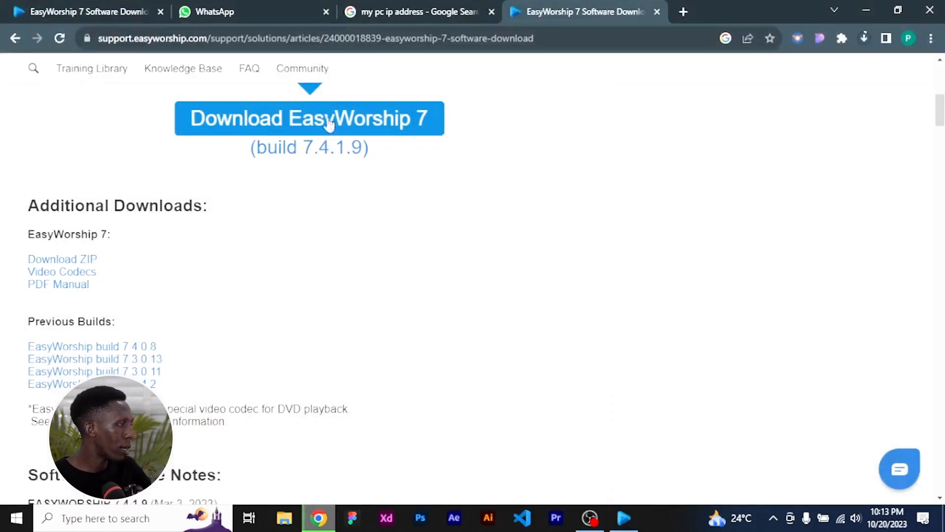
pyautogui.click(362, 39)
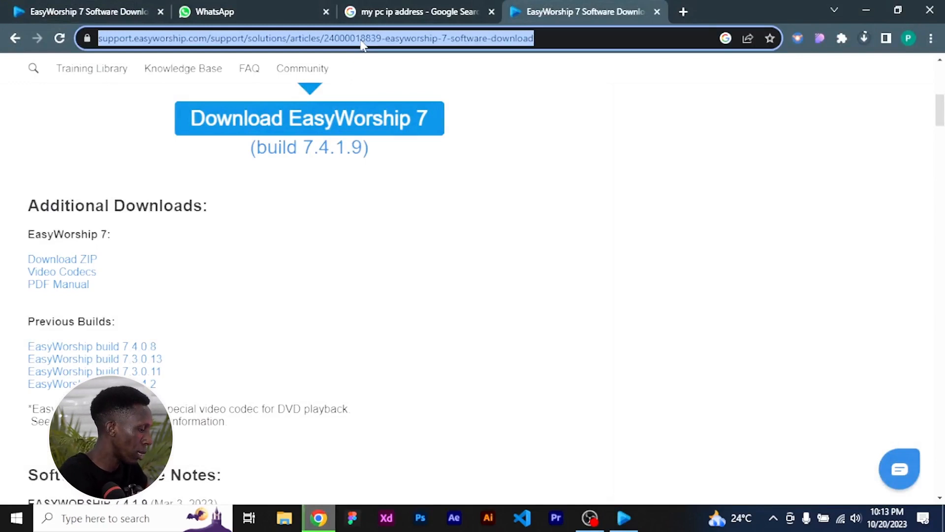
pyautogui.write('lorem ')
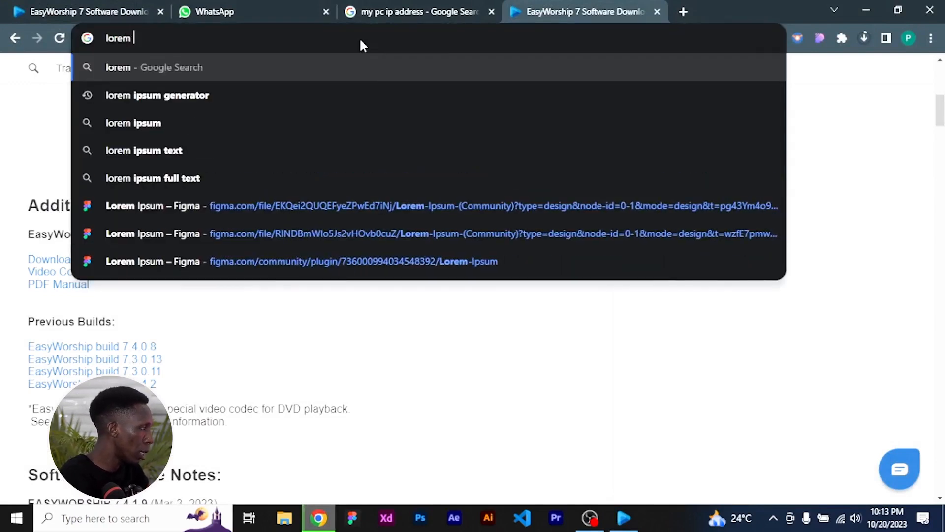
pyautogui.write('ip')
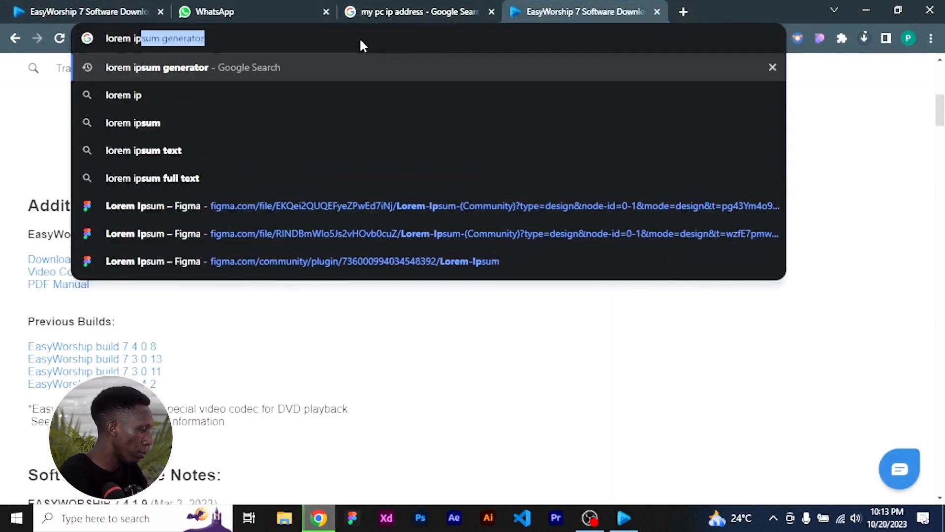
pyautogui.write('sum')
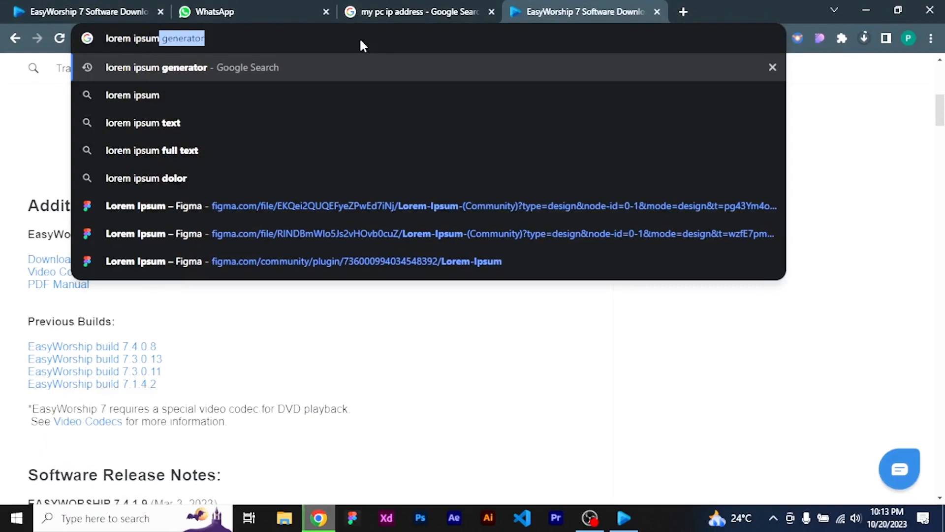
pyautogui.press('Return')
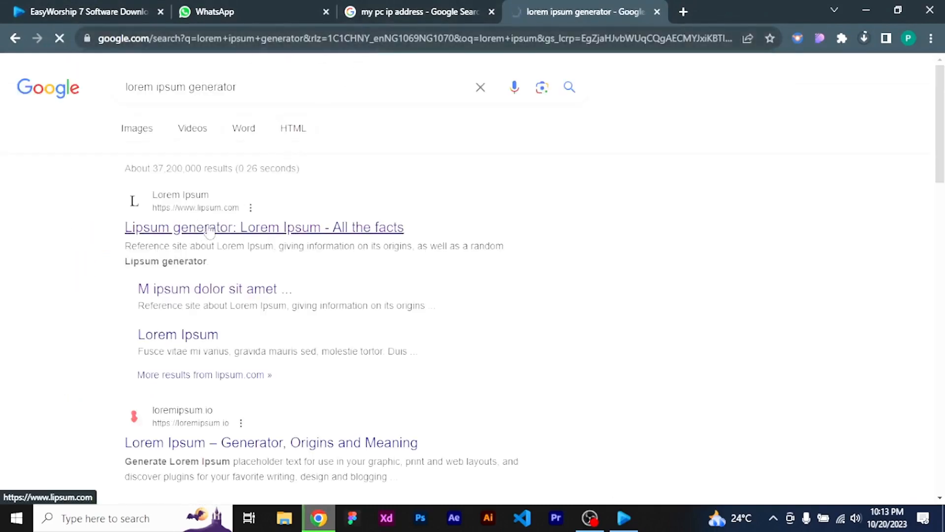
pyautogui.click(348, 224)
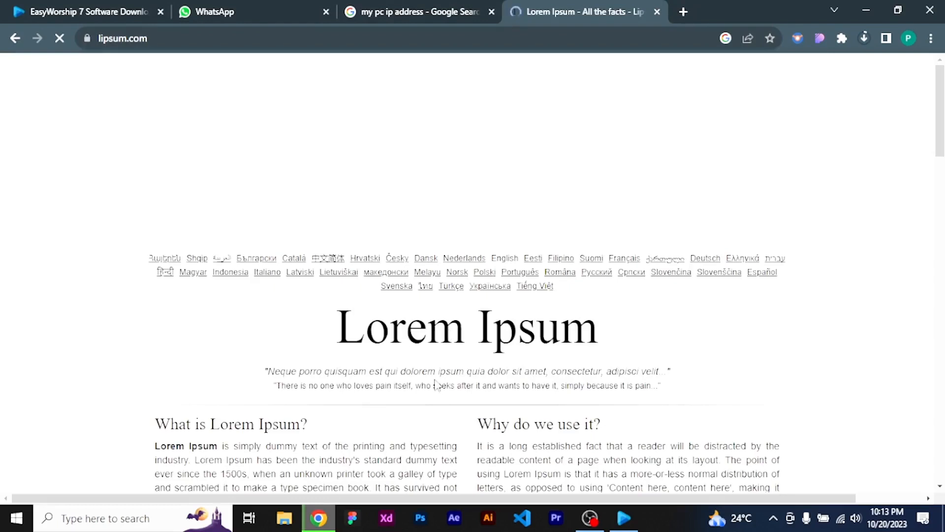
# Step: Copy the "What is Lorem Ipsum?" paragraph from "is simply dummy text" through its last sentence
pyautogui.scroll(-5, 229, 319)
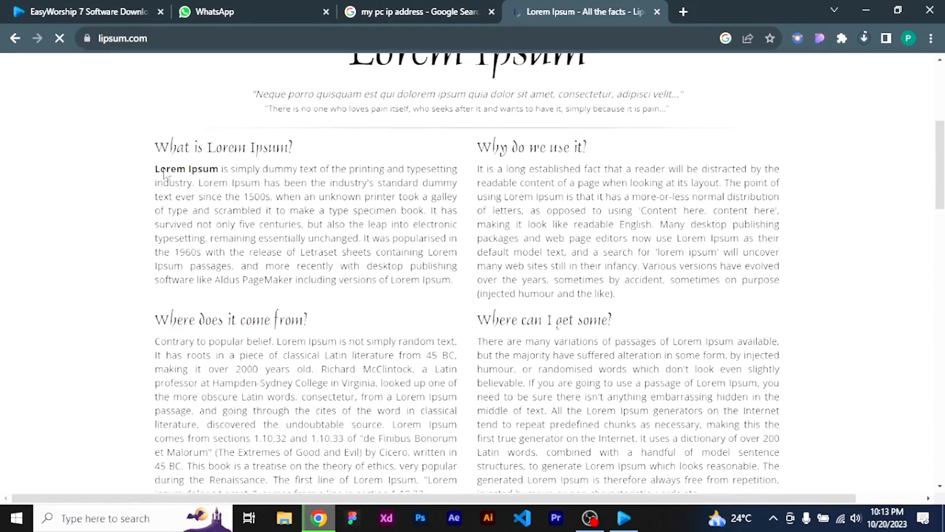
pyautogui.moveTo(172, 171); pyautogui.dragTo(385, 211)
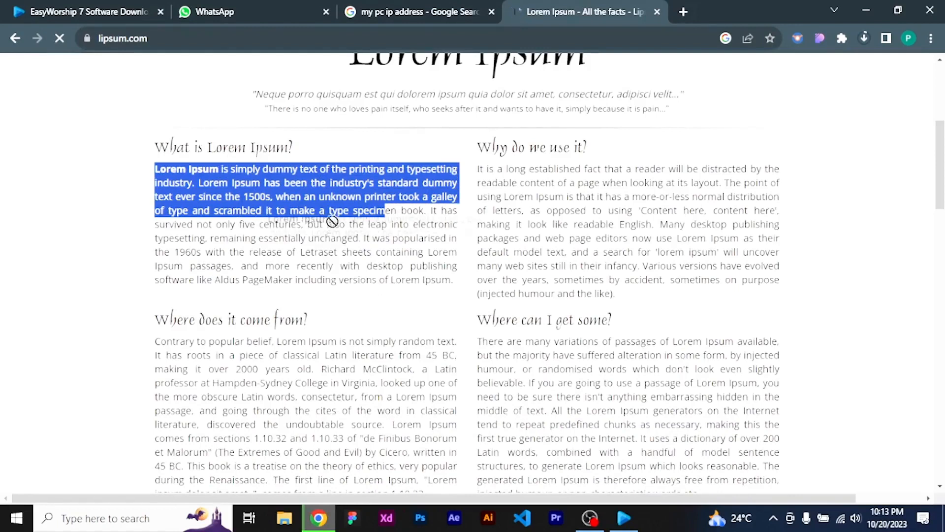
pyautogui.click(346, 209)
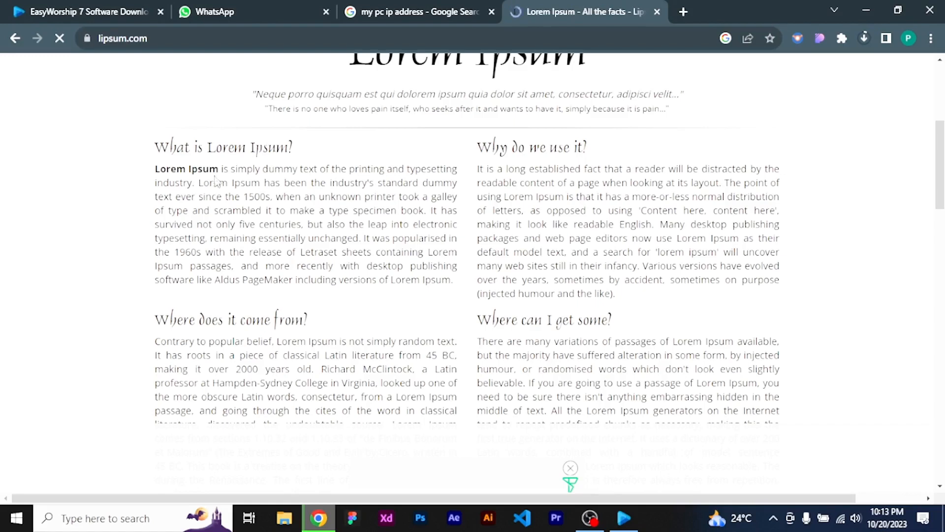
pyautogui.moveTo(223, 167)
pyautogui.mouseDown()
pyautogui.moveTo(336, 184)
pyautogui.moveTo(331, 211)
pyautogui.moveTo(340, 225)
pyautogui.moveTo(366, 230)
pyautogui.moveTo(448, 295)
pyautogui.moveTo(465, 297)
pyautogui.moveTo(456, 284)
pyautogui.moveTo(447, 293)
pyautogui.moveTo(274, 219)
pyautogui.moveTo(214, 167)
pyautogui.moveTo(222, 170)
pyautogui.mouseUp()
pyautogui.rightClick(237, 176)
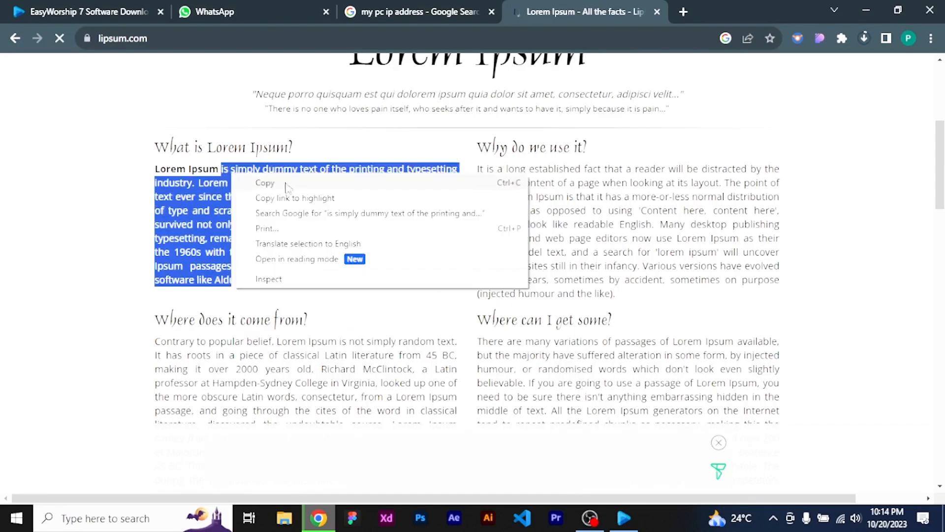
pyautogui.click(275, 184)
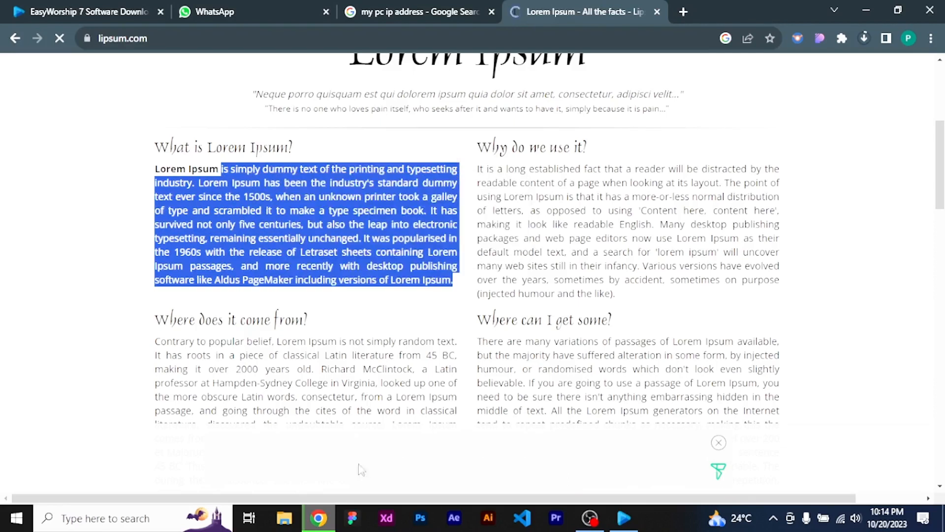
# Step: Switch to EasyWorship and create a new song titled "AMAZING GRACE"
pyautogui.click(625, 518)
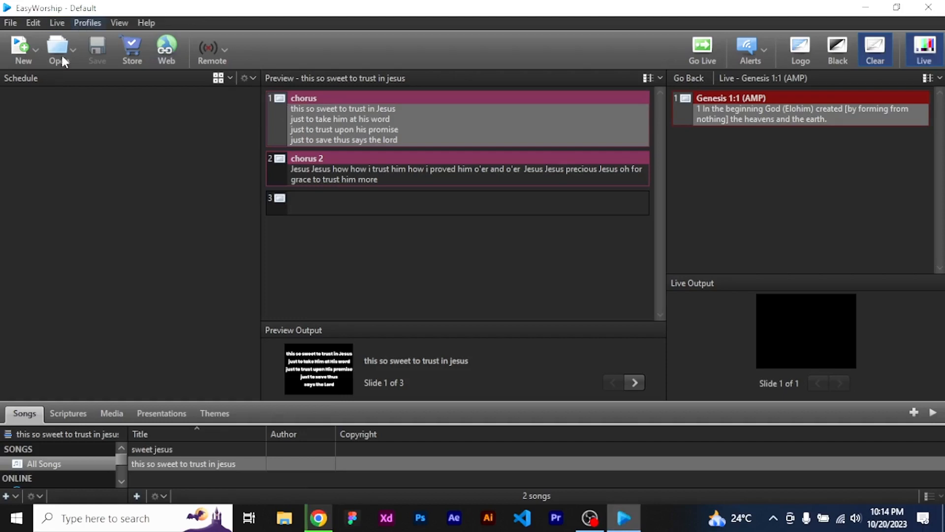
pyautogui.click(34, 47)
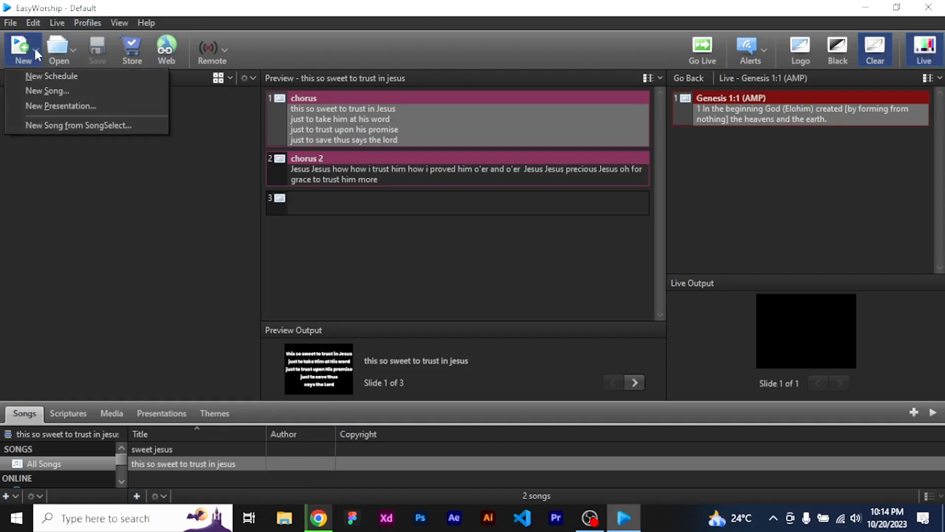
pyautogui.click(59, 89)
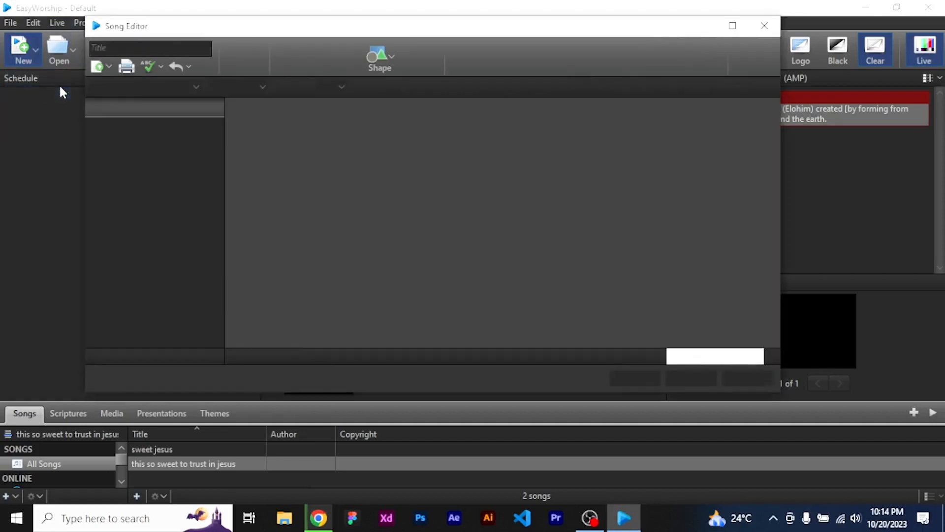
pyautogui.click(110, 48)
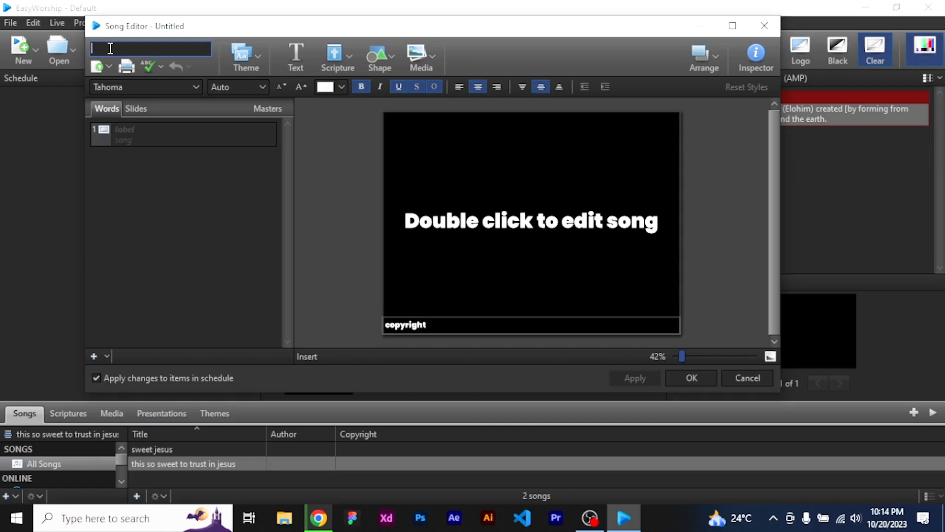
pyautogui.write('AMAZING')
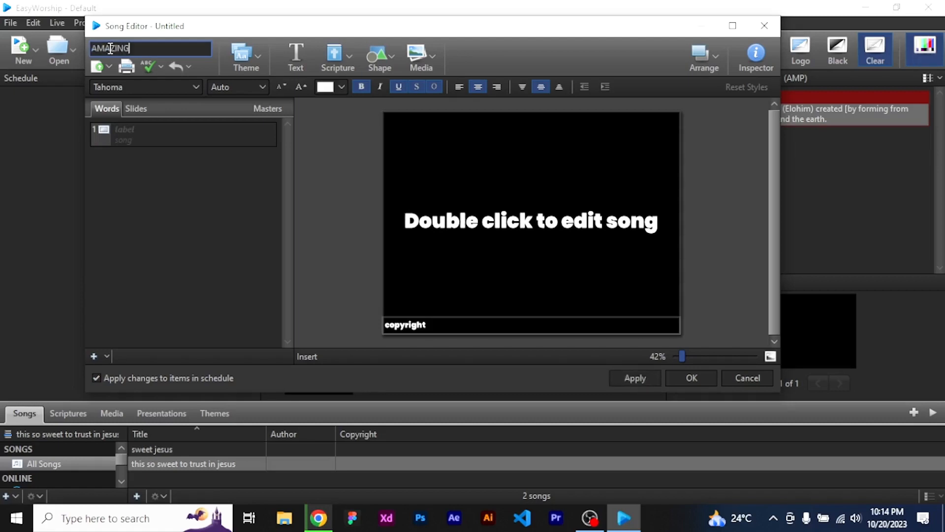
pyautogui.write(' GRACE')
# Step: Label the song's first slide "CHORUS" and paste the copied sample text as its lyrics
pyautogui.click(125, 129)
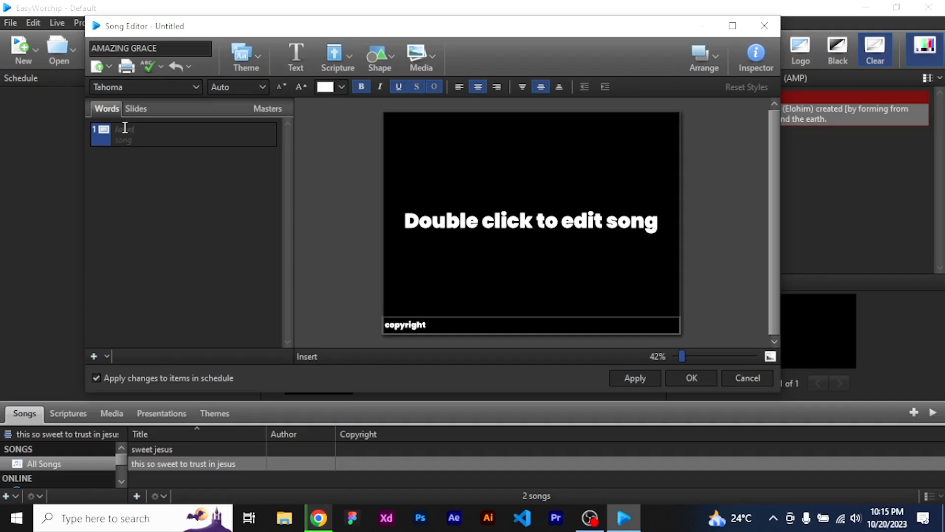
pyautogui.write('CH')
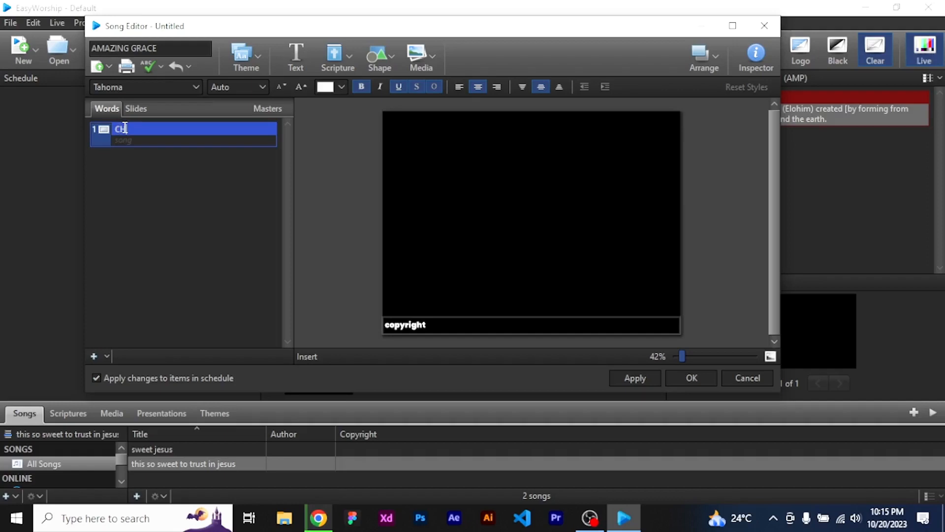
pyautogui.write('ORUS')
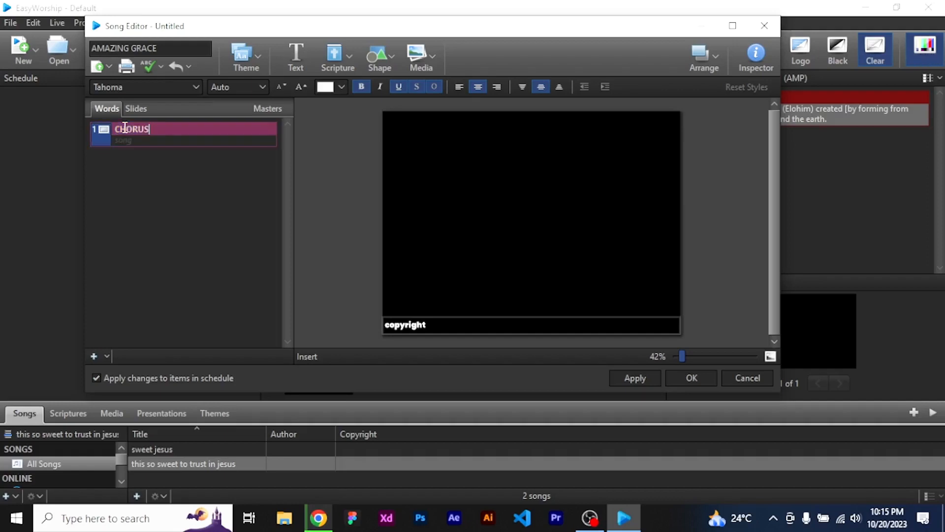
pyautogui.click(131, 141)
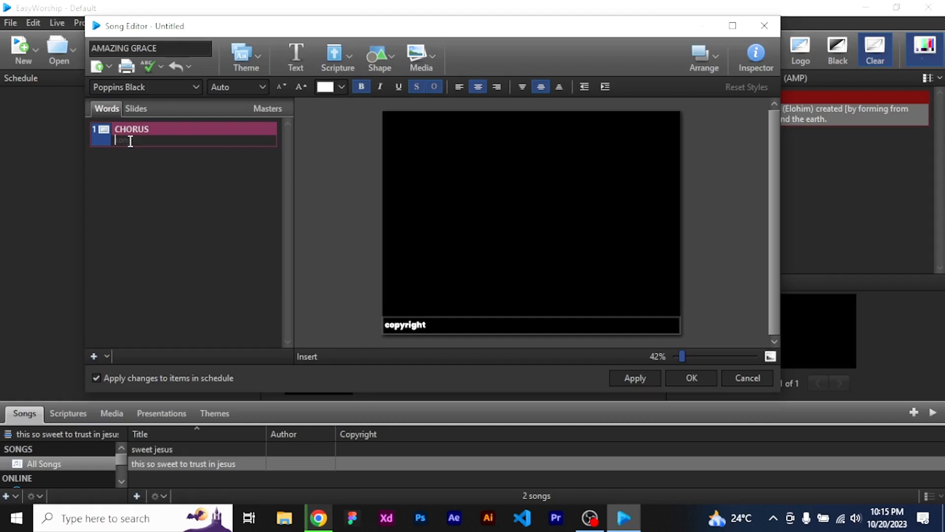
pyautogui.hotkey('ctrl', 'v')
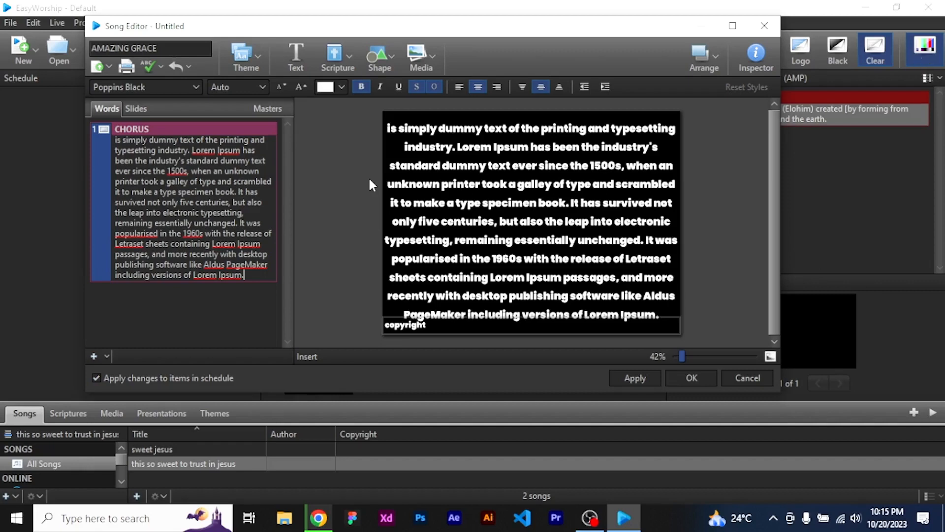
# Step: Copy the CHORUS text from "ever since the 1500s" onward and delete it, so the slide ends at "standard dummy text" without blank lines
pyautogui.click(268, 162)
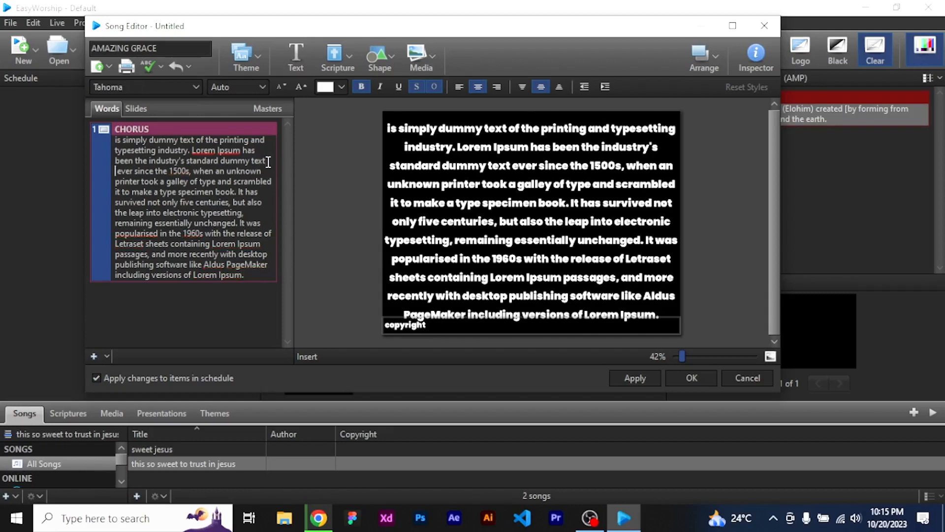
pyautogui.press('Return')
pyautogui.press('Return')
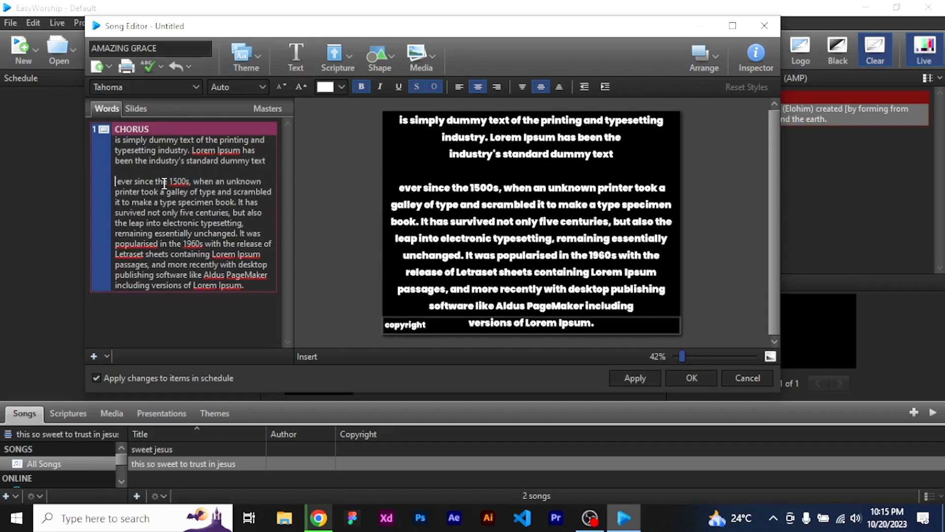
pyautogui.press('Return')
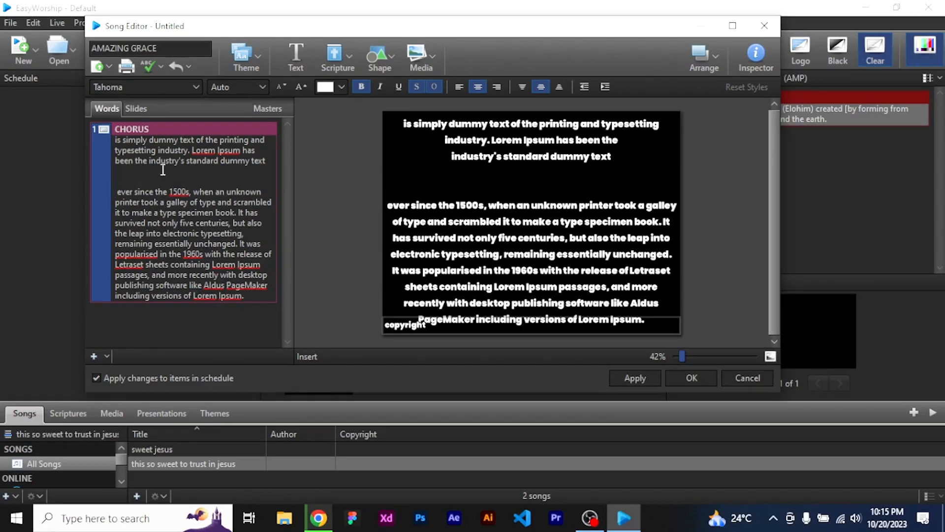
pyautogui.moveTo(115, 192); pyautogui.dragTo(299, 329)
pyautogui.hotkey('ctrl', 'c')
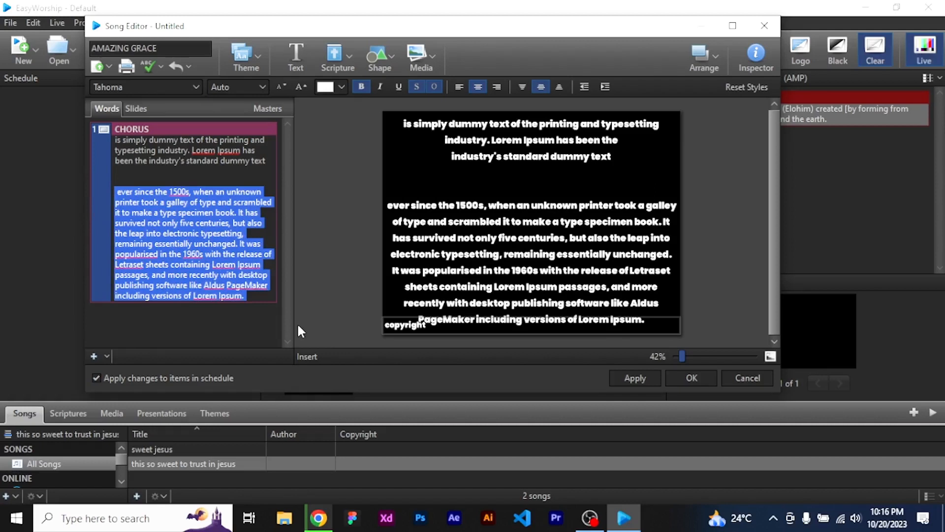
pyautogui.press('Delete')
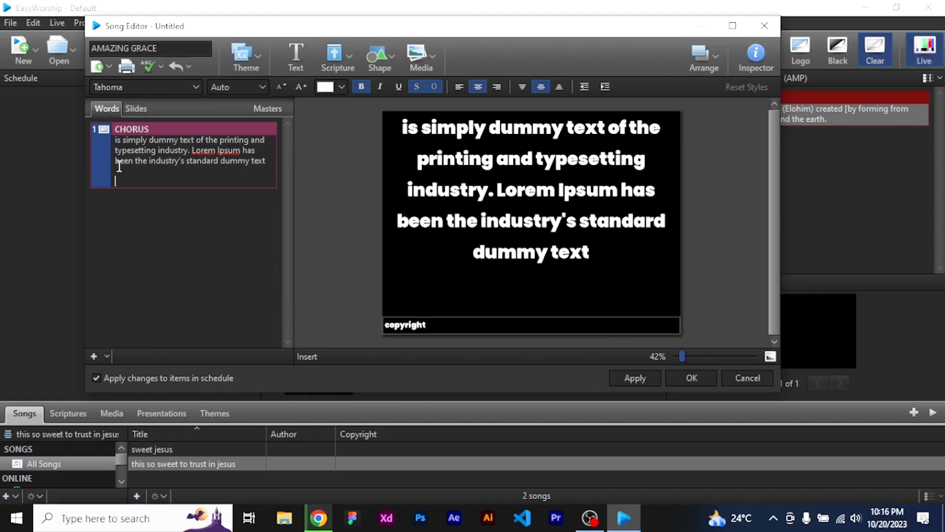
pyautogui.press('BackSpace')
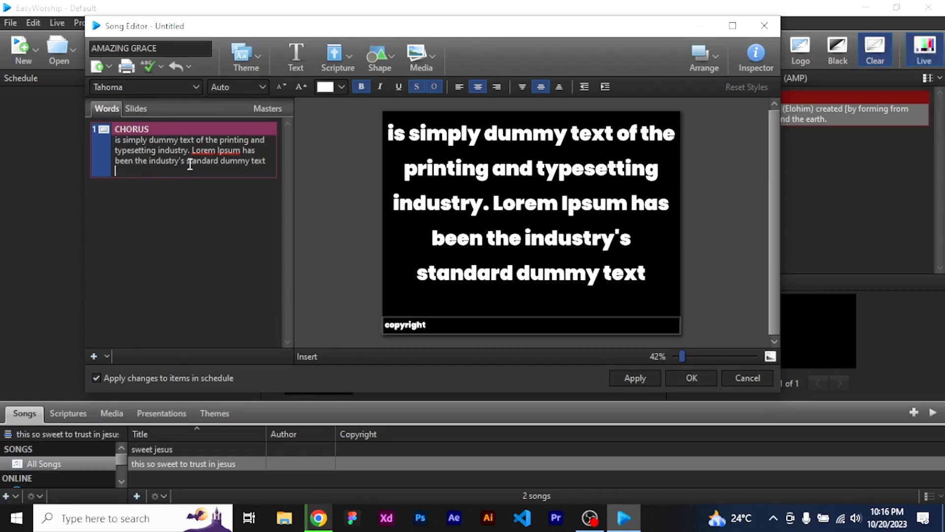
pyautogui.press('BackSpace')
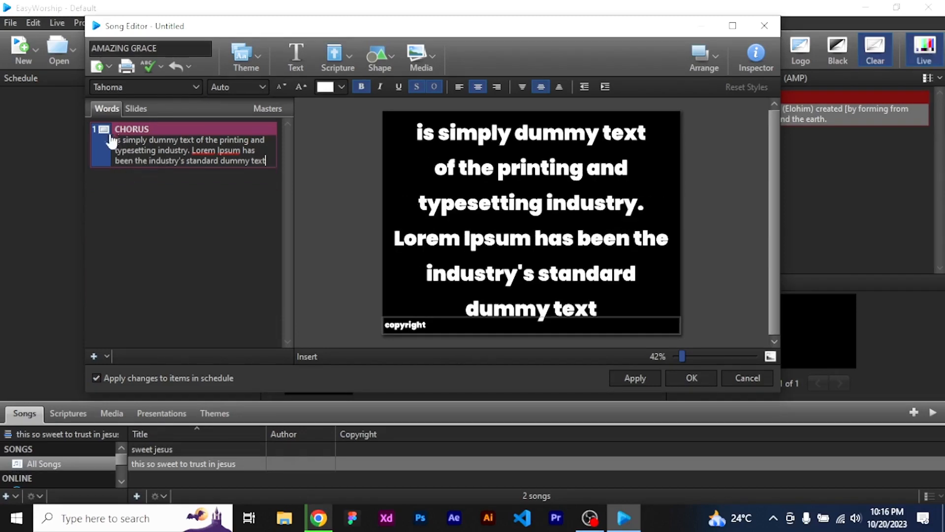
# Step: Add a second slide labelled "VERSE 1" and paste the copied text as its lyrics
pyautogui.click(93, 356)
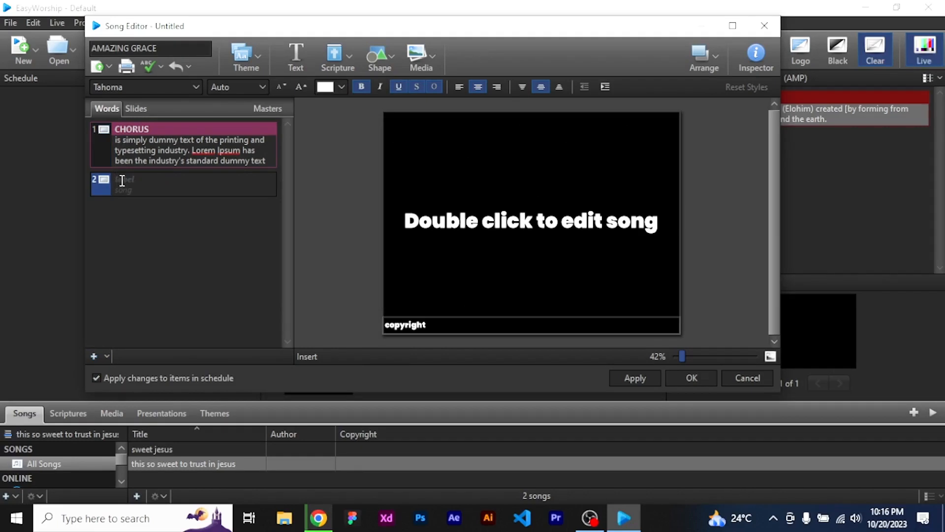
pyautogui.write('VERS')
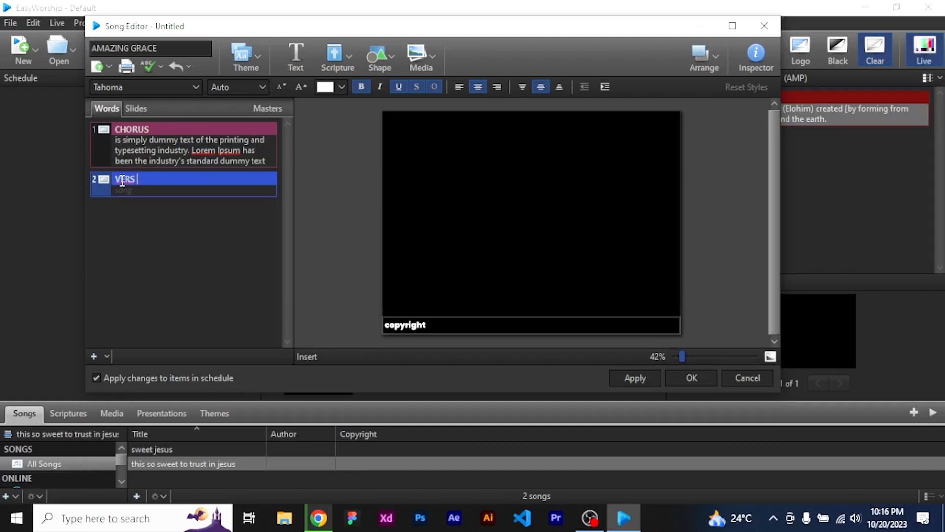
pyautogui.write('E 1')
pyautogui.click(129, 192)
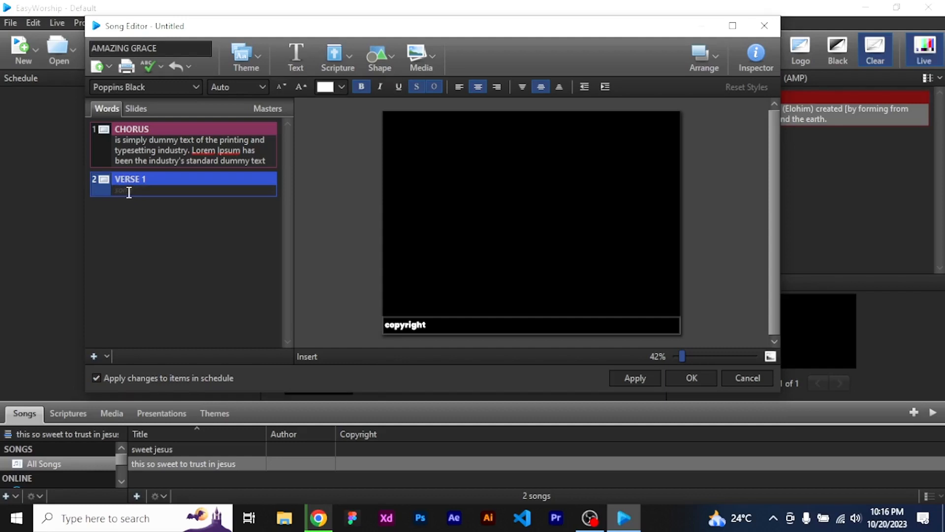
pyautogui.hotkey('ctrl', 'v')
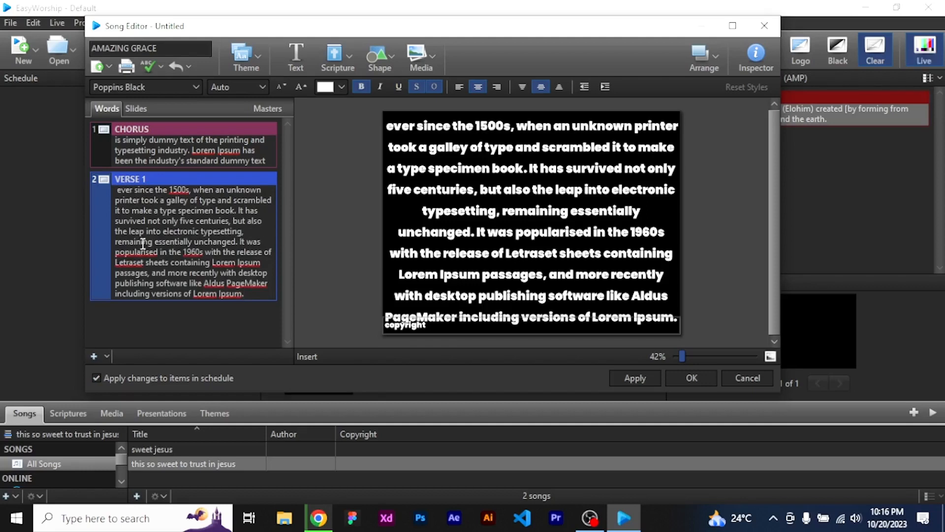
# Step: Move the VERSE 1 text from "survived not only five centuries" onward into a new third slide labelled "VERSE 2"
pyautogui.moveTo(114, 220); pyautogui.dragTo(259, 305)
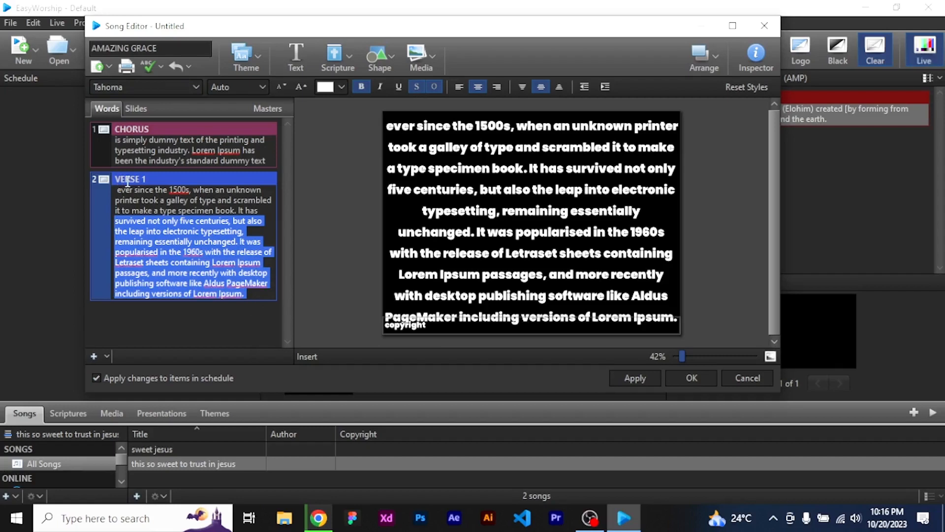
pyautogui.hotkey('ctrl', 'x')
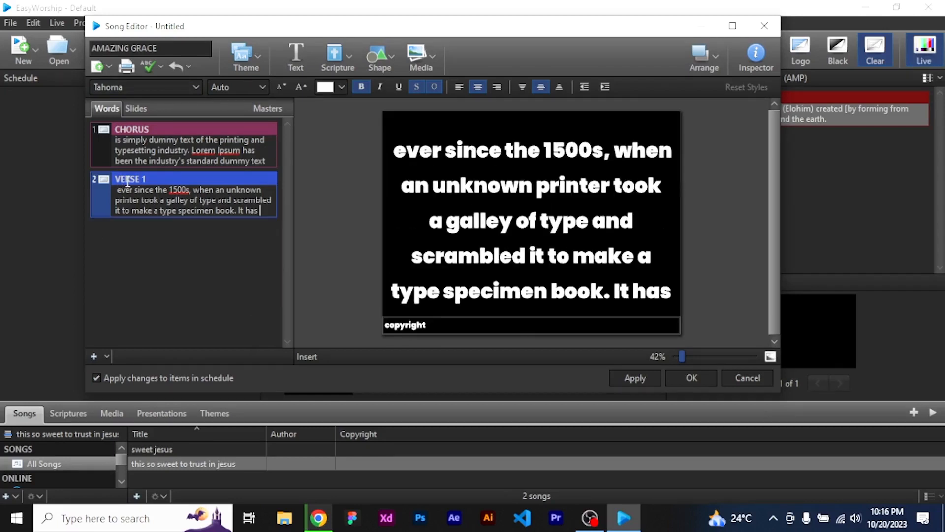
pyautogui.click(93, 356)
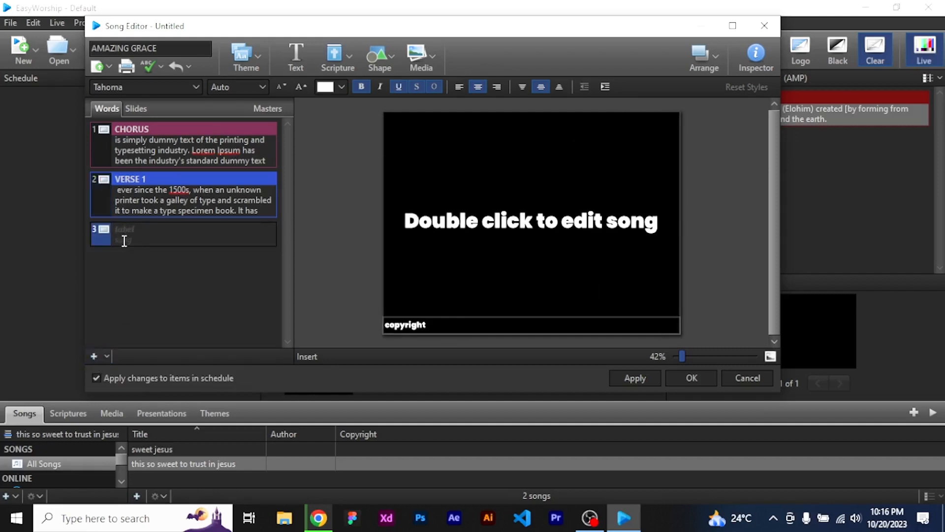
pyautogui.write('VER')
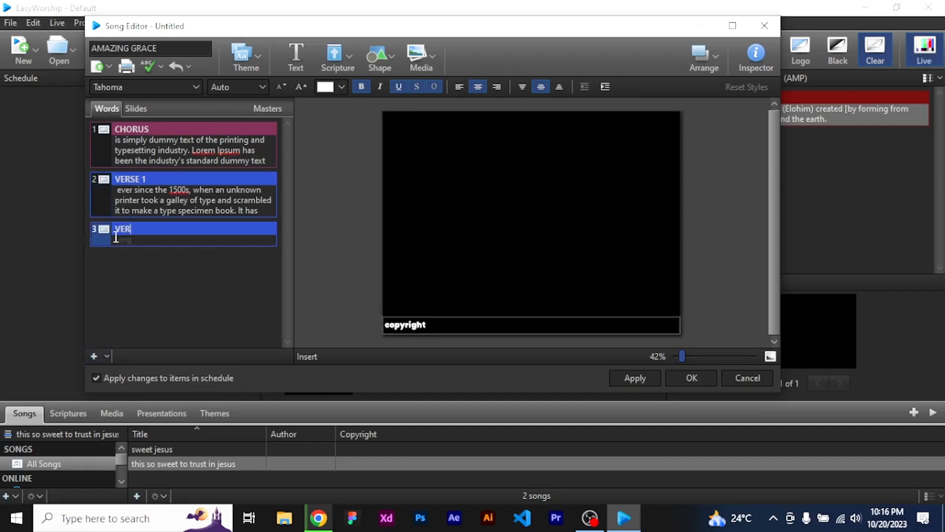
pyautogui.write('SE 2')
pyautogui.click(138, 244)
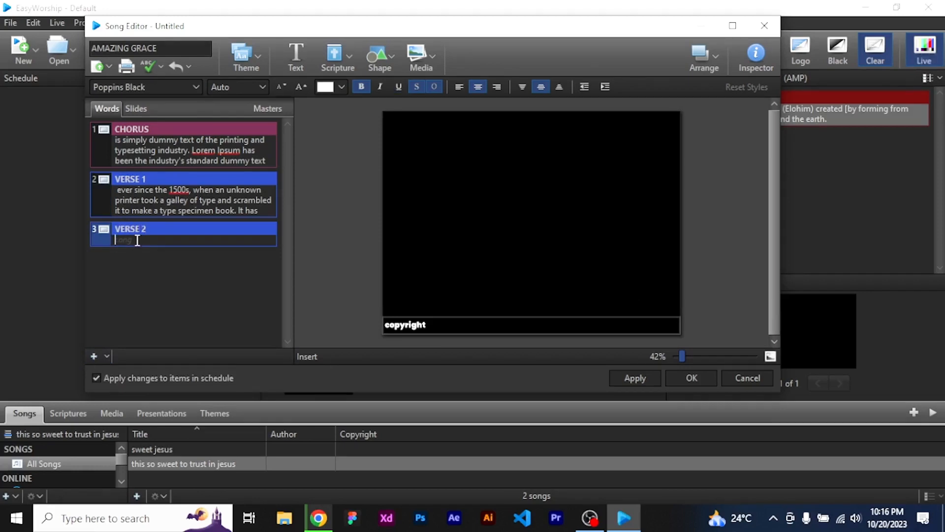
pyautogui.hotkey('ctrl', 'v')
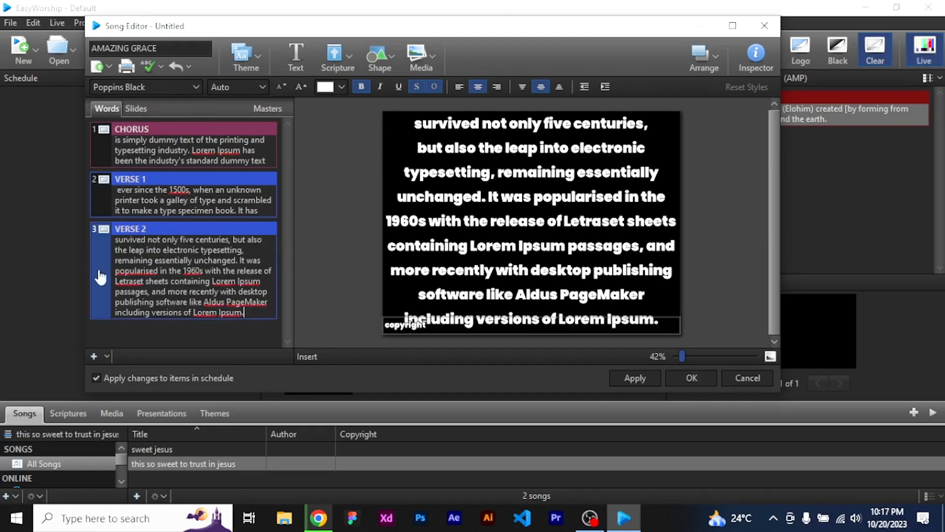
# Step: Remove the VERSE 2 text from "popularised in the 1960s" onward and add an empty fourth slide
pyautogui.moveTo(112, 270); pyautogui.dragTo(277, 345)
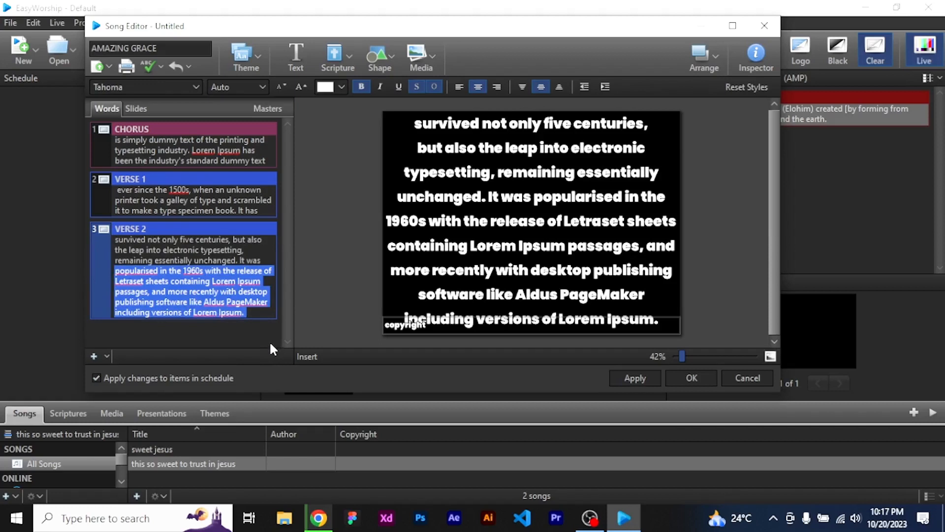
pyautogui.press('BackSpace')
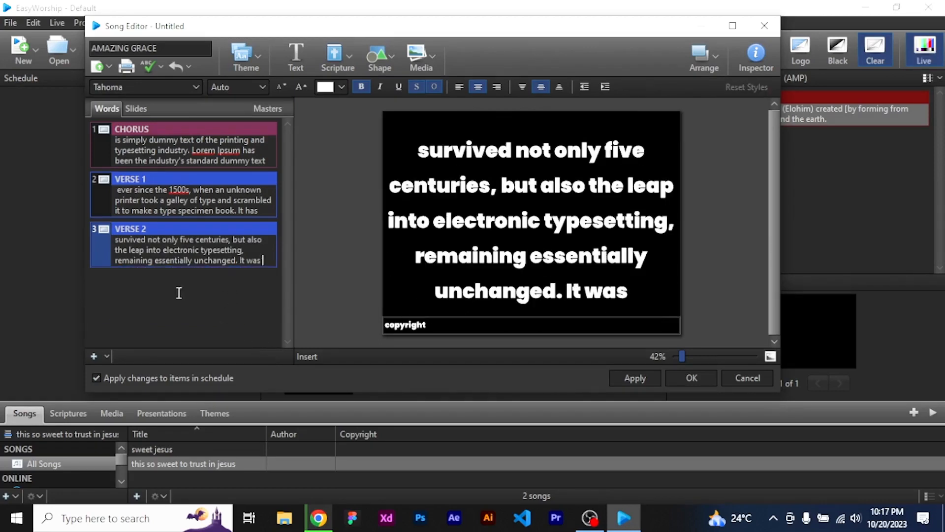
pyautogui.click(94, 356)
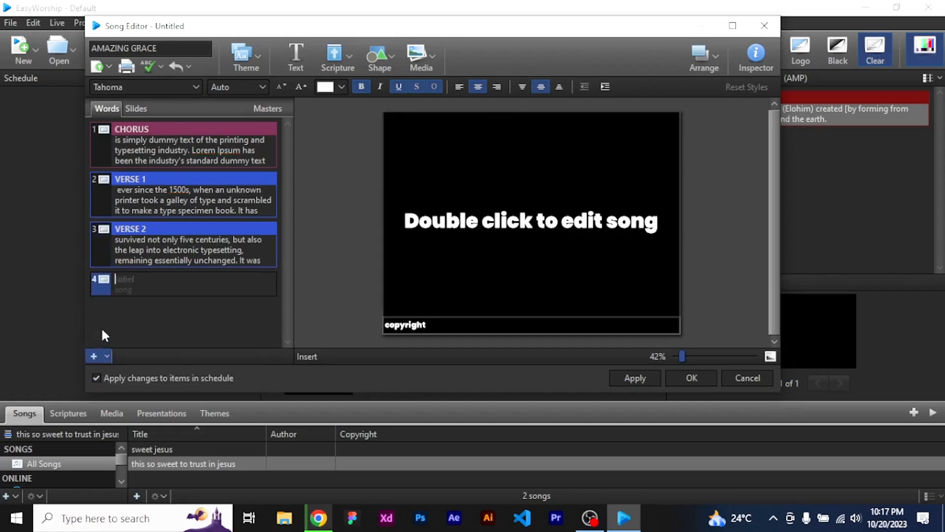
# Step: Label the fourth slide "VERSE 3" and paste the copied text beginning "popularised in the 1960s" as its lyrics
pyautogui.write('V')
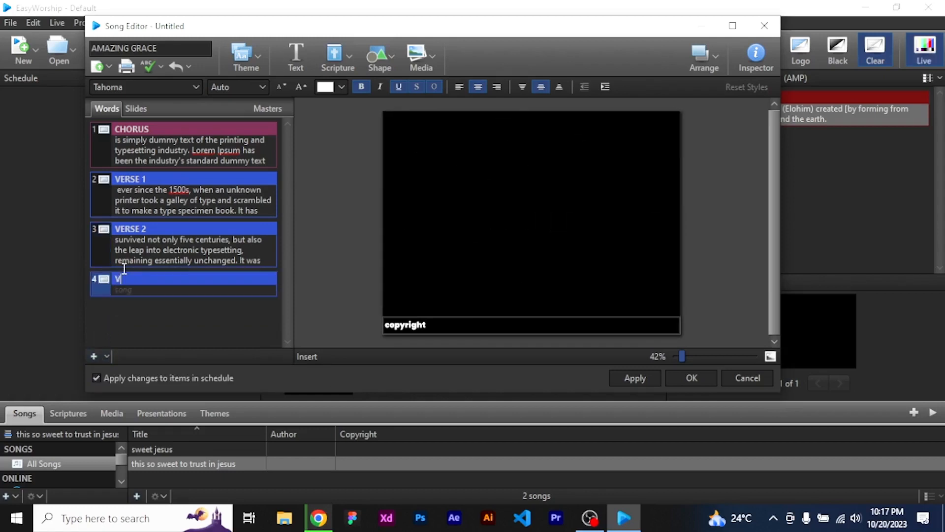
pyautogui.write('ERSE 3')
pyautogui.click(132, 289)
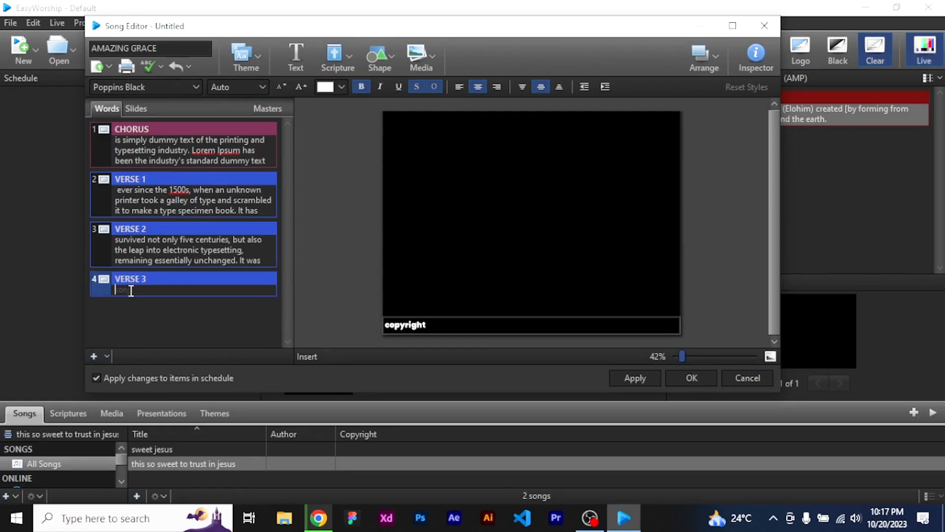
pyautogui.hotkey('ctrl', 'v')
# Step: Move the VERSE 3 text from "publishing software like Aldus PageMaker" onward into a new fifth slide labelled "CHORUS"
pyautogui.moveTo(115, 320); pyautogui.dragTo(269, 347)
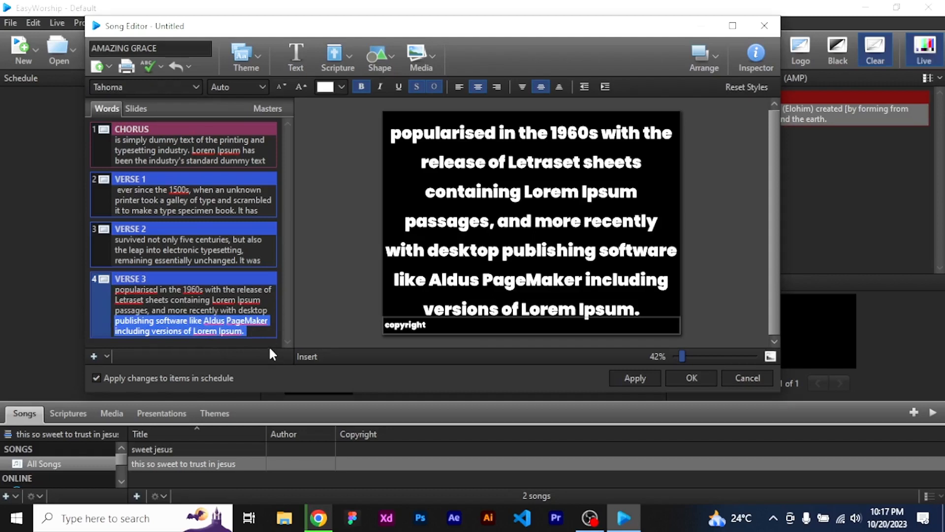
pyautogui.press('BackSpace')
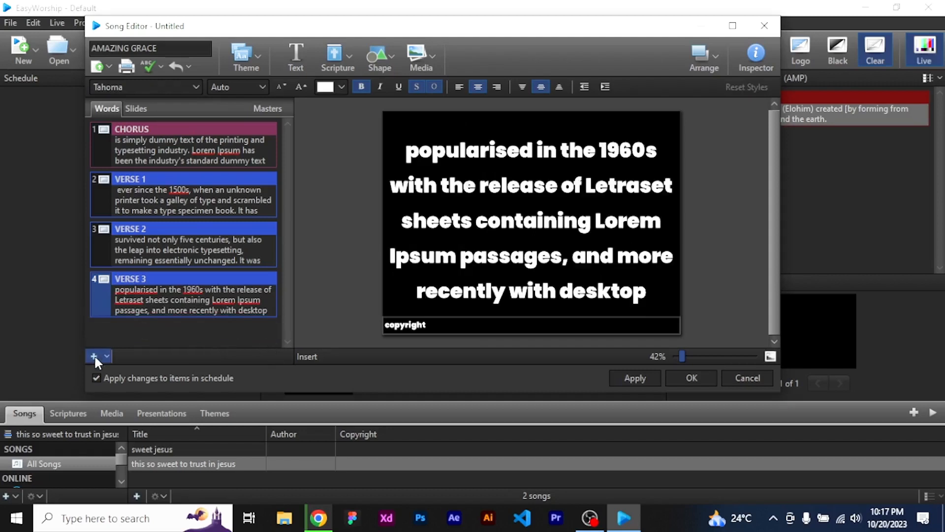
pyautogui.click(94, 355)
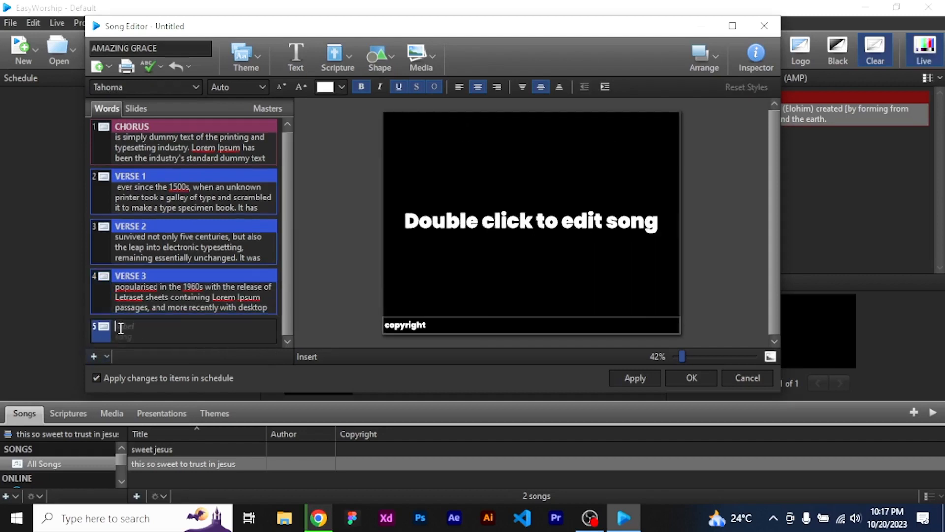
pyautogui.write('CH')
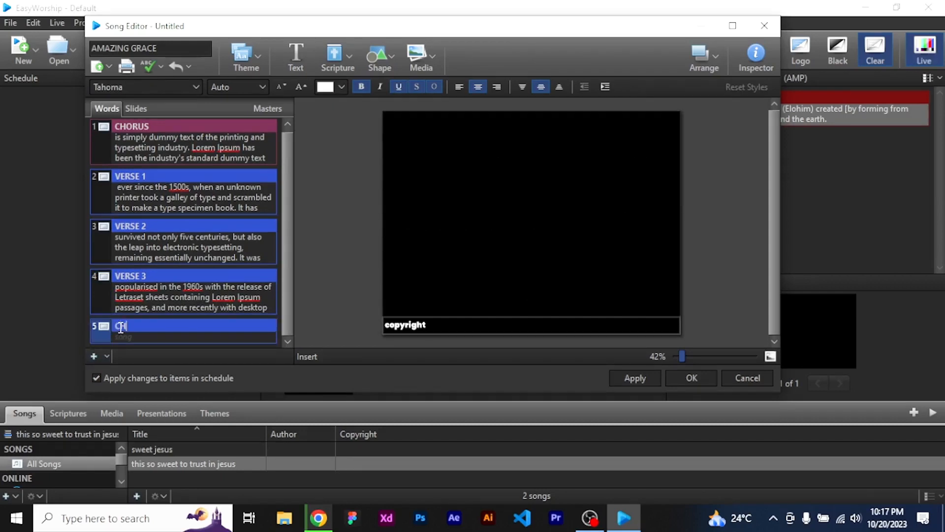
pyautogui.write('ORUS')
pyautogui.click(133, 337)
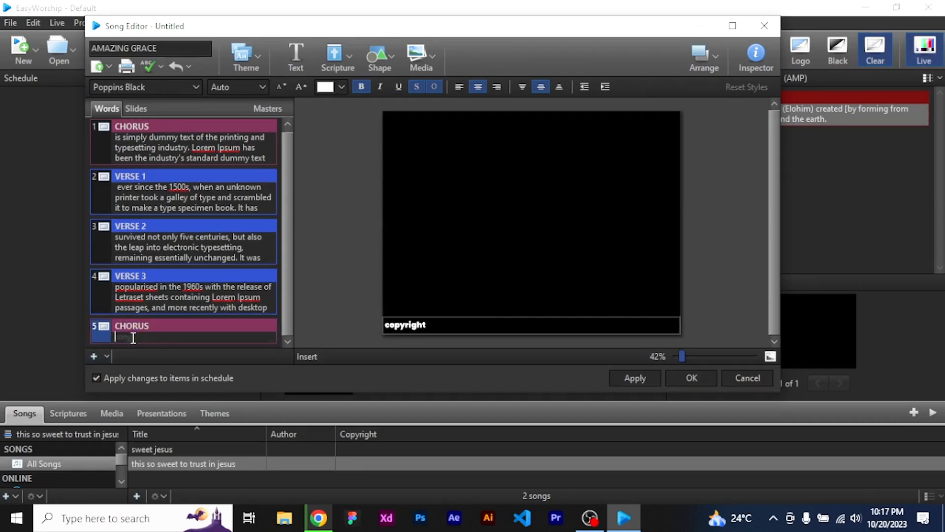
pyautogui.hotkey('ctrl', 'v')
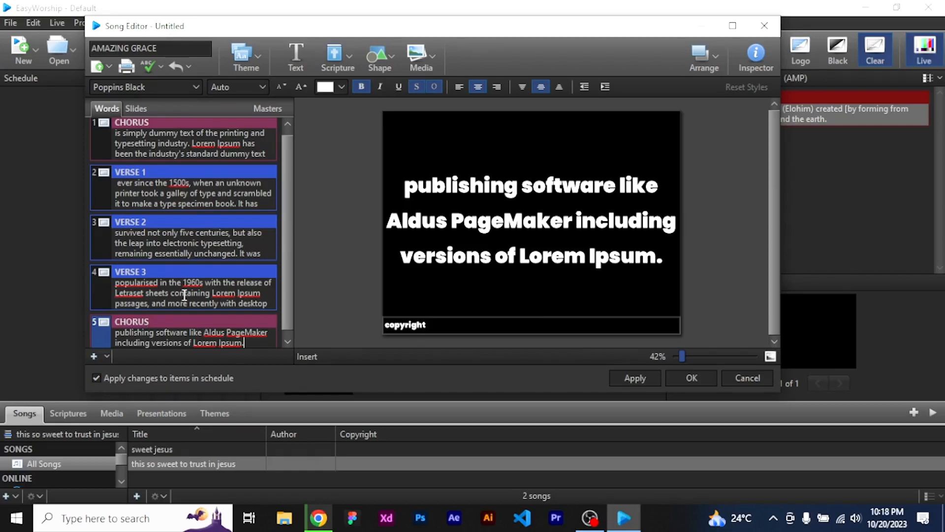
# Step: View the first CHORUS, VERSE 1 and VERSE 2 slides in turn to check their lyrics
pyautogui.click(156, 140)
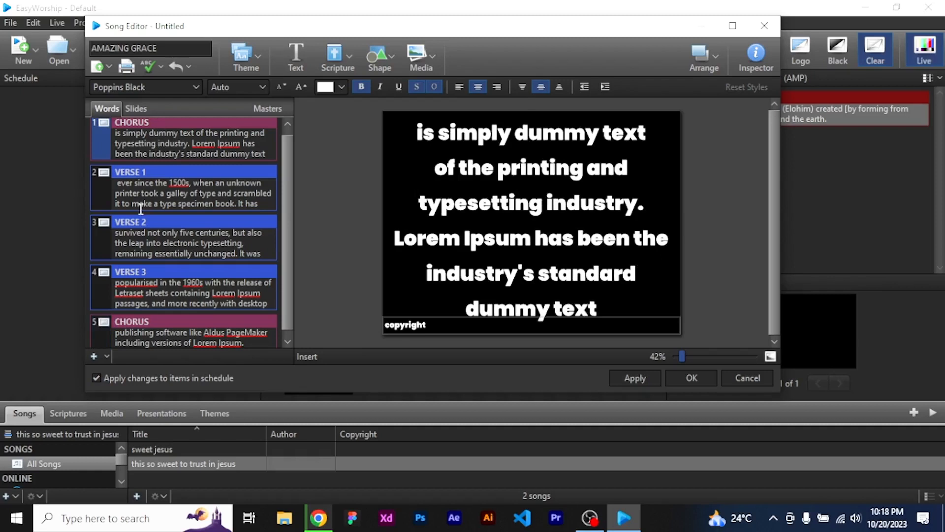
pyautogui.click(146, 194)
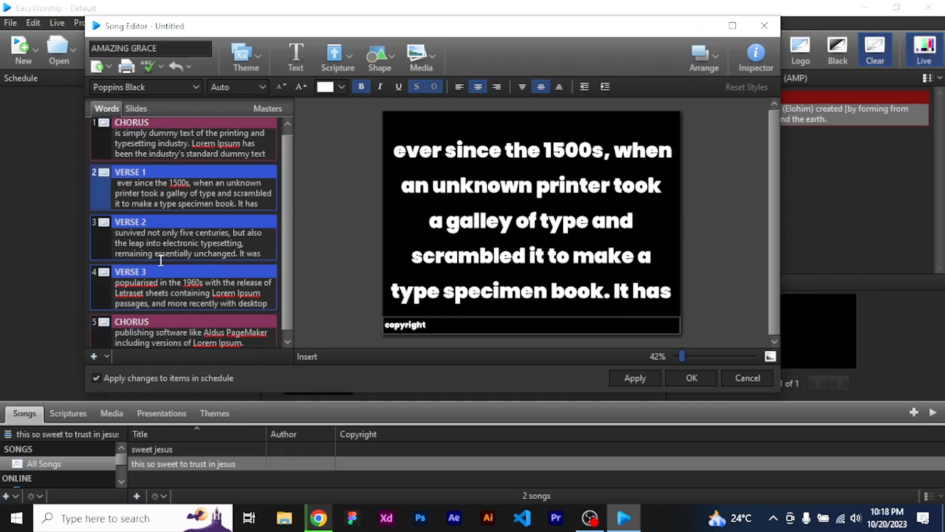
pyautogui.click(175, 243)
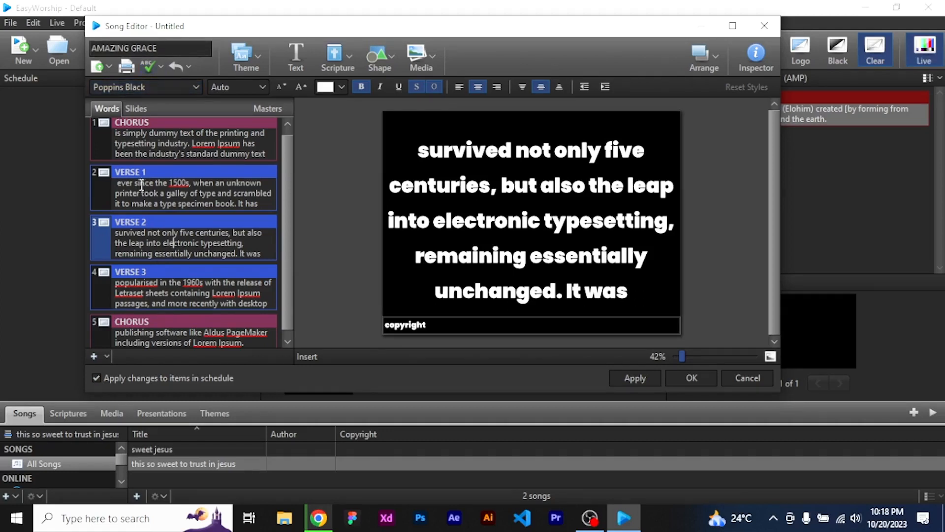
# Step: Try to change the VERSE 2 lyrics' text colour to dark orange-red from the standard colours
pyautogui.click(250, 85)
pyautogui.click(250, 84)
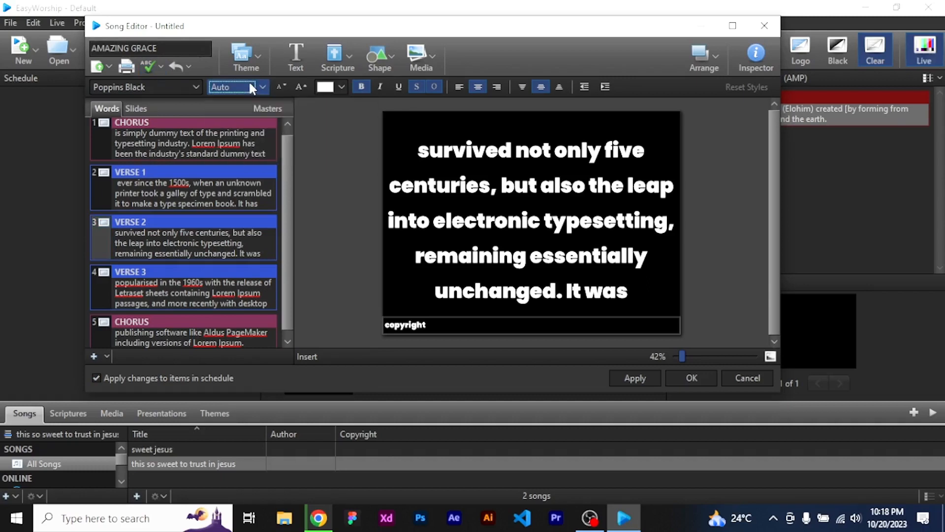
pyautogui.click(340, 88)
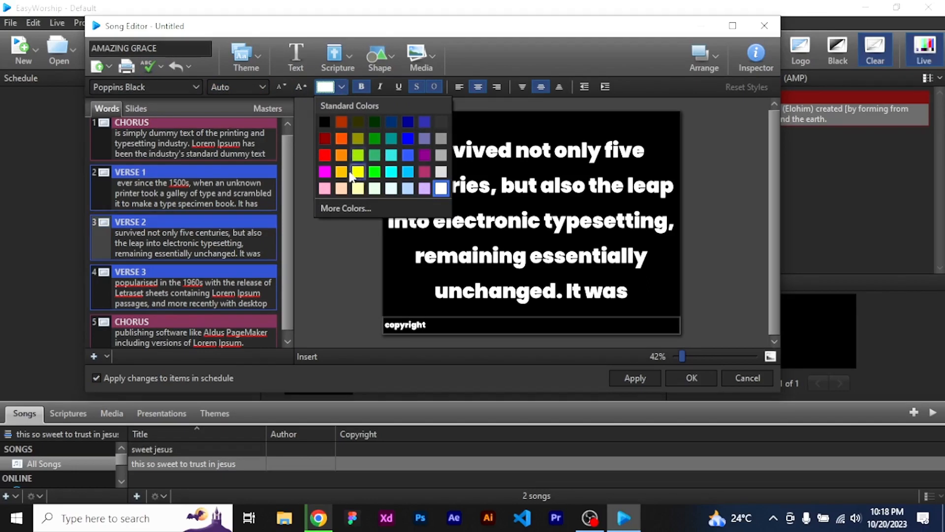
pyautogui.click(339, 85)
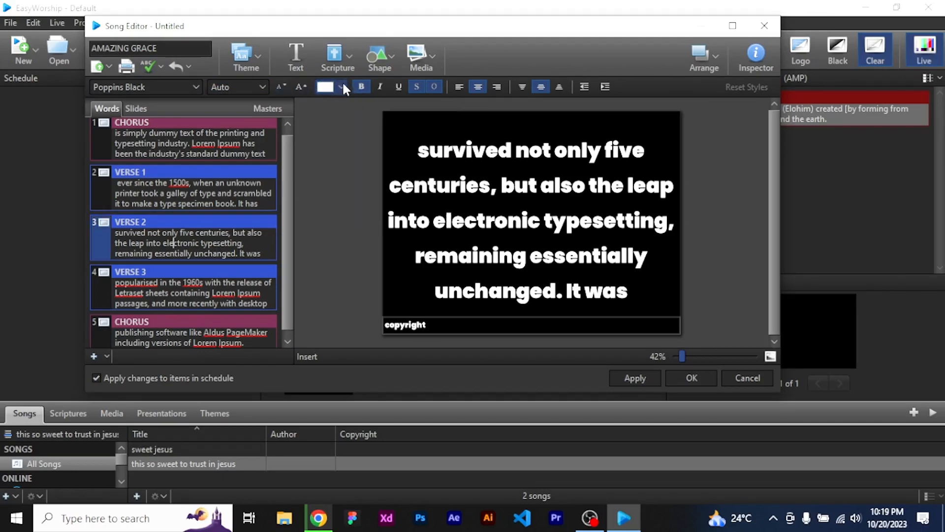
pyautogui.click(341, 88)
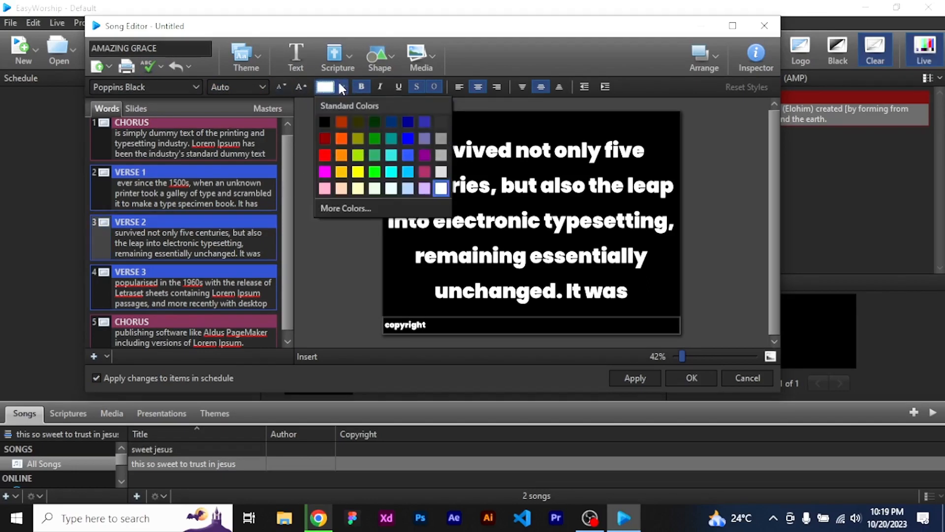
pyautogui.click(341, 121)
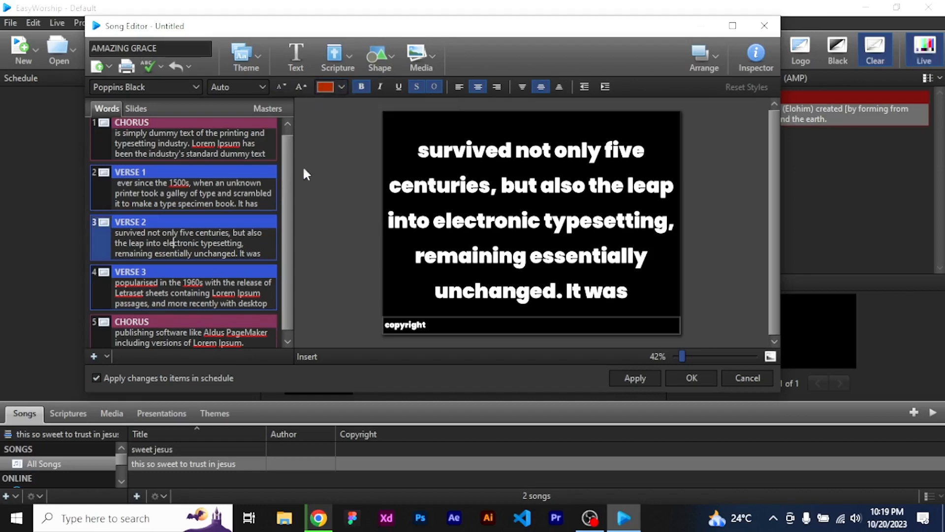
pyautogui.click(176, 196)
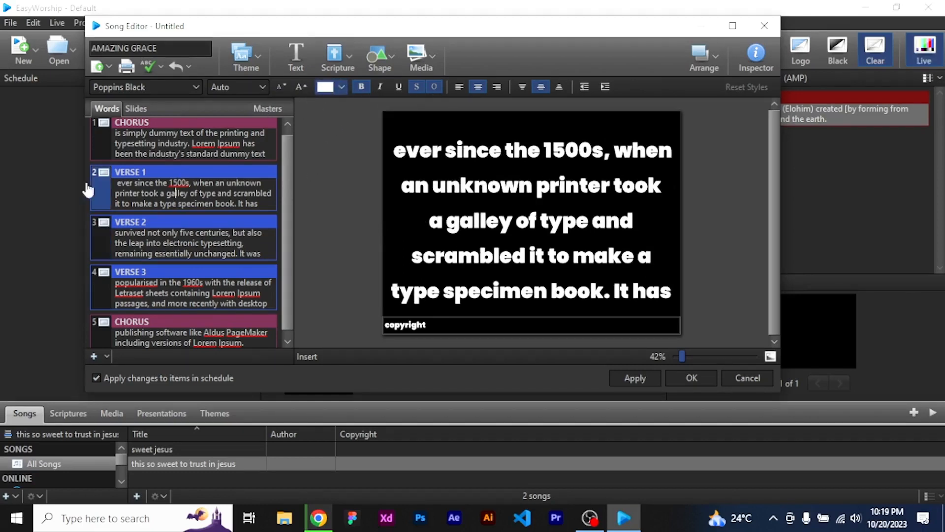
pyautogui.click(131, 193)
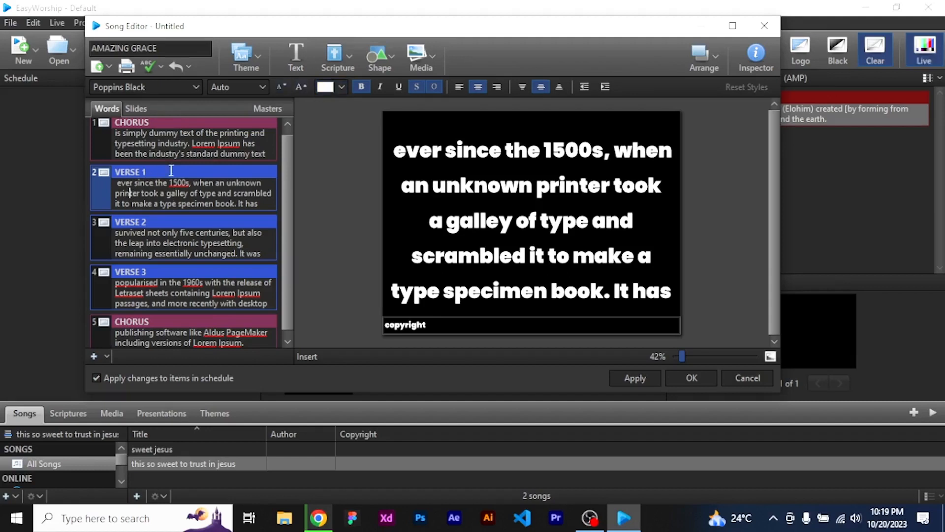
pyautogui.click(342, 85)
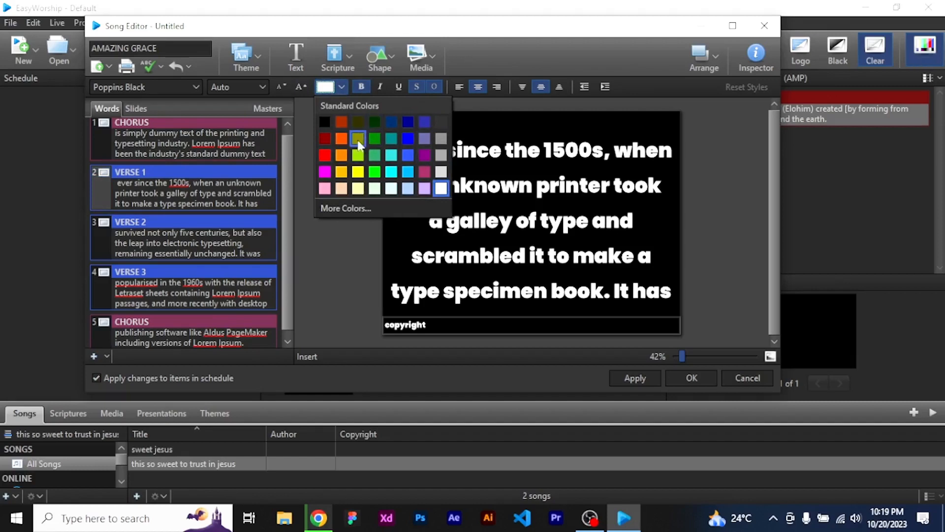
# Step: Try to add an extra text box over the lyrics on the VERSE 1 slide
pyautogui.click(295, 51)
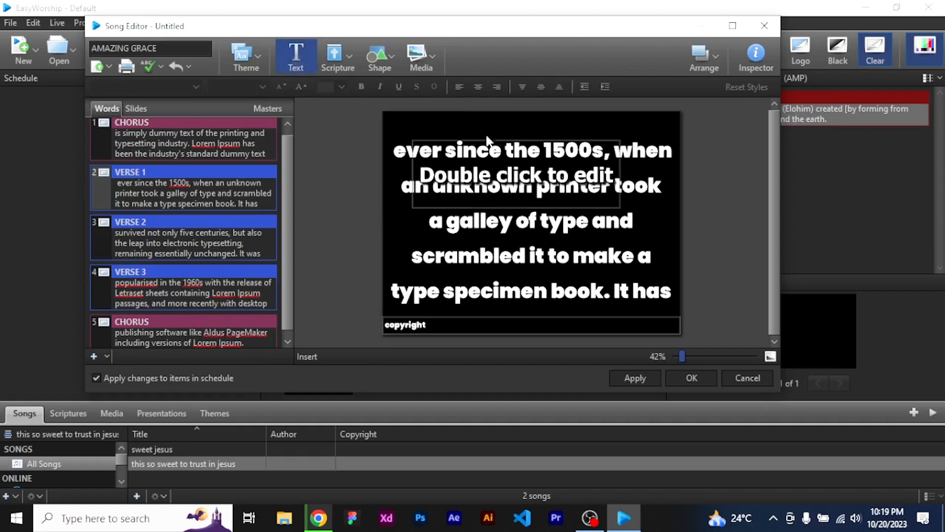
pyautogui.click(544, 180)
pyautogui.doubleClick(544, 180)
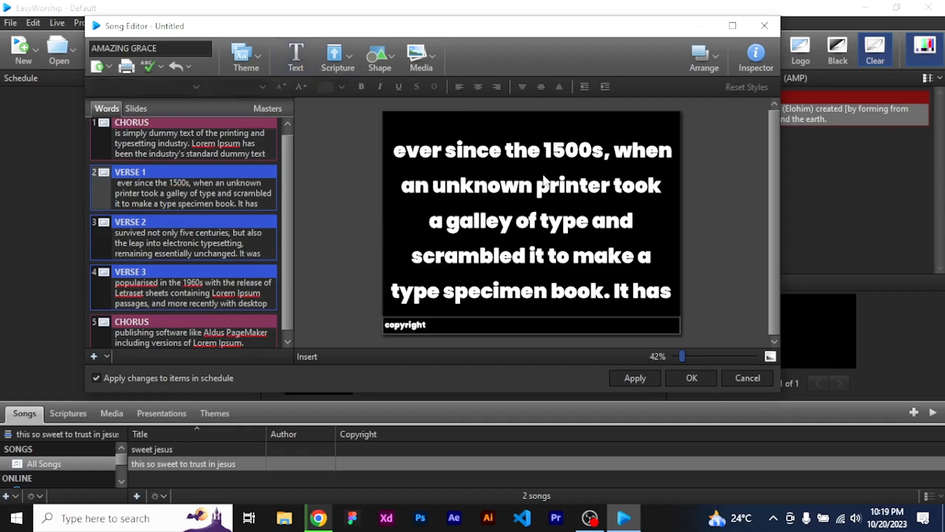
# Step: Look over the AMP scripture verses available for insertion into the slide and close the list without inserting any
pyautogui.click(351, 58)
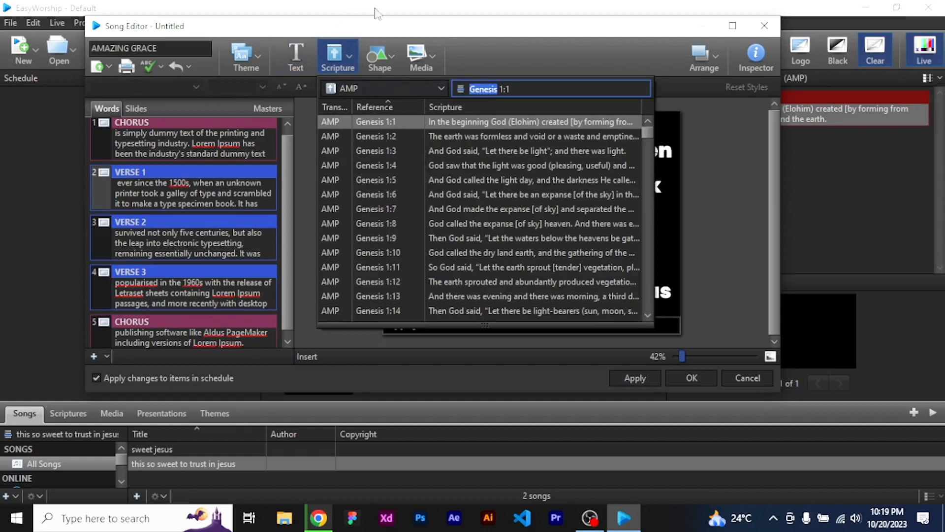
pyautogui.click(507, 52)
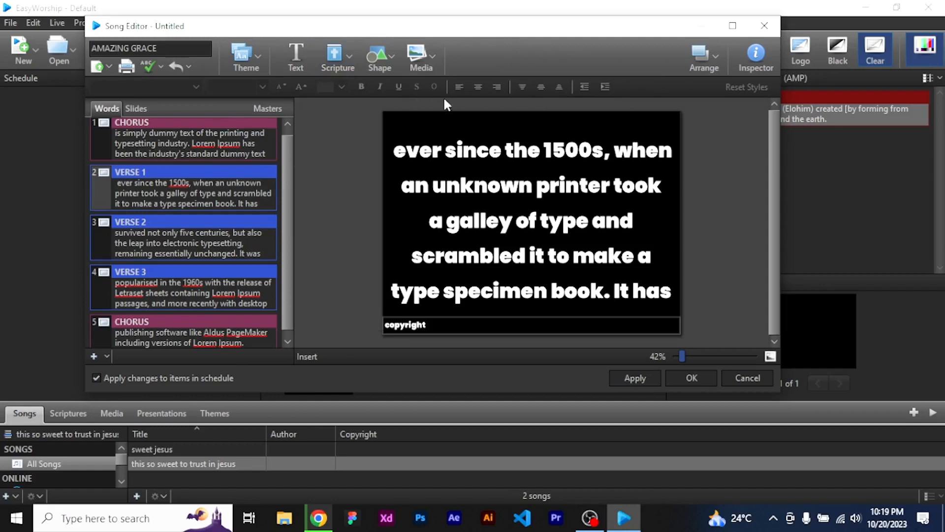
pyautogui.click(460, 197)
# Step: Try left and right alignment on the first CHORUS slide's lyrics, and settle on horizontally centred and vertically top-aligned
pyautogui.click(205, 134)
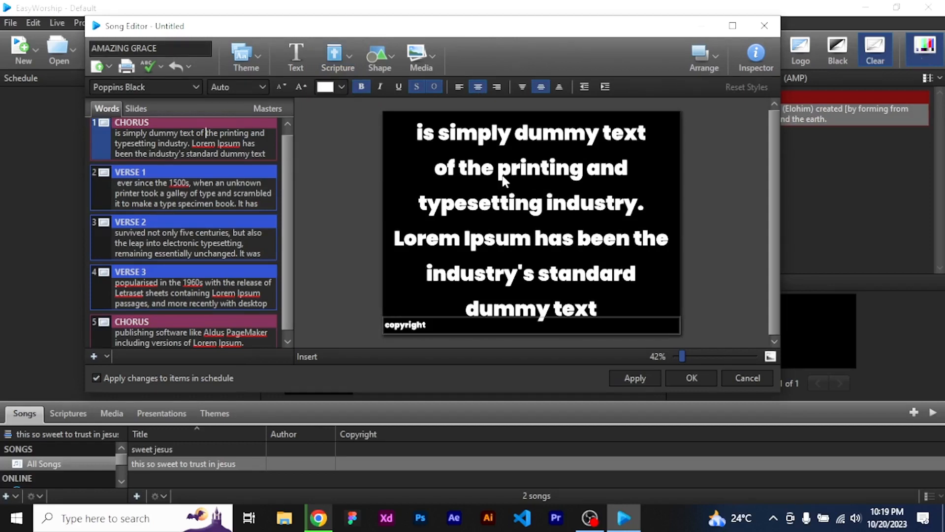
pyautogui.click(458, 87)
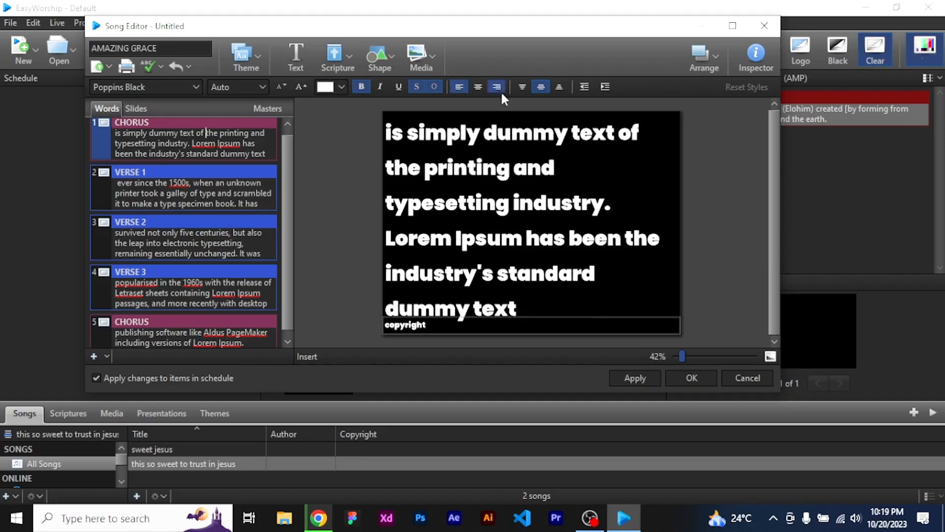
pyautogui.click(476, 86)
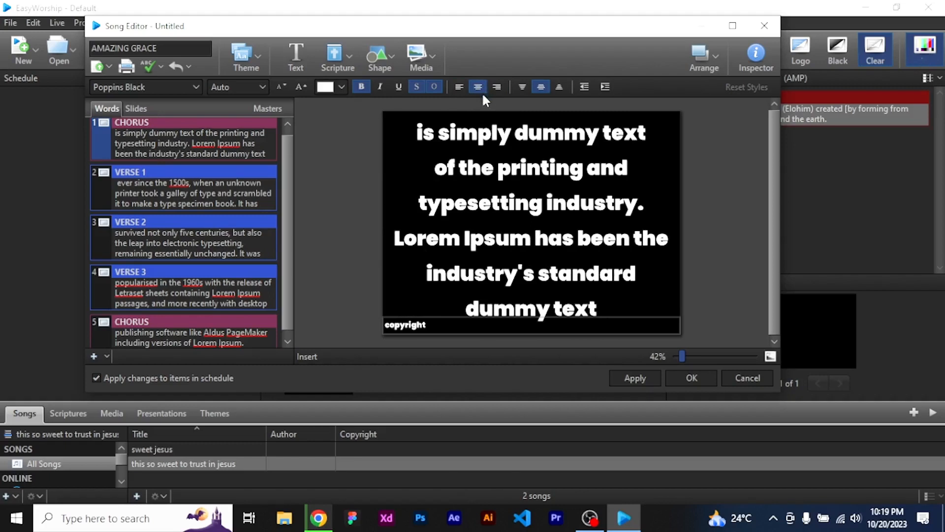
pyautogui.click(497, 87)
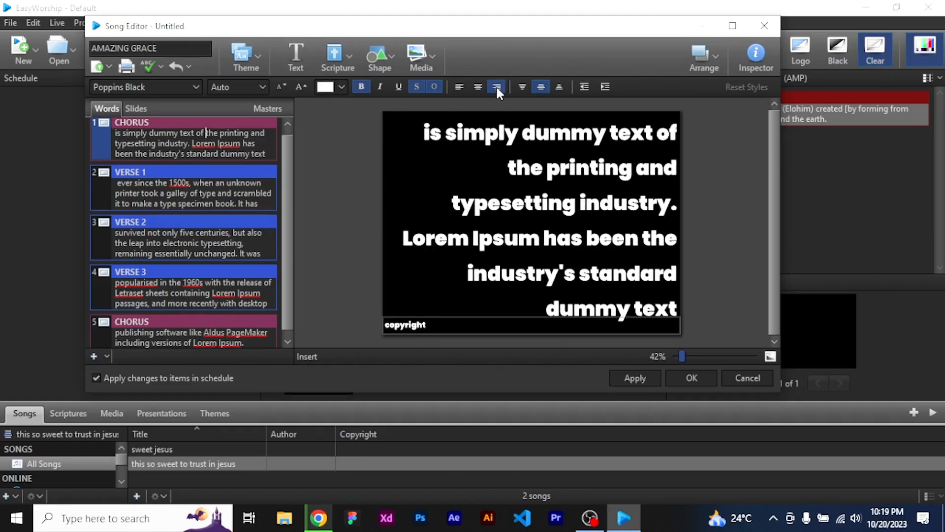
pyautogui.click(523, 89)
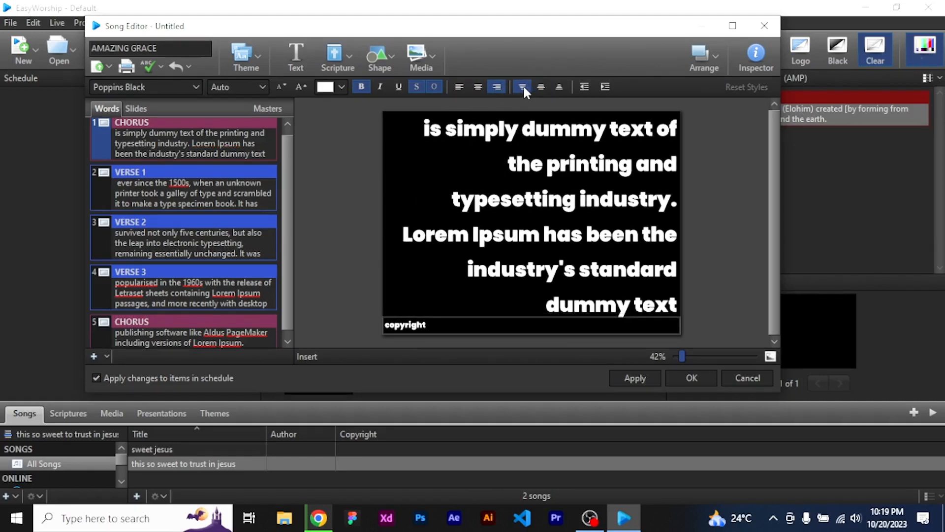
pyautogui.click(475, 88)
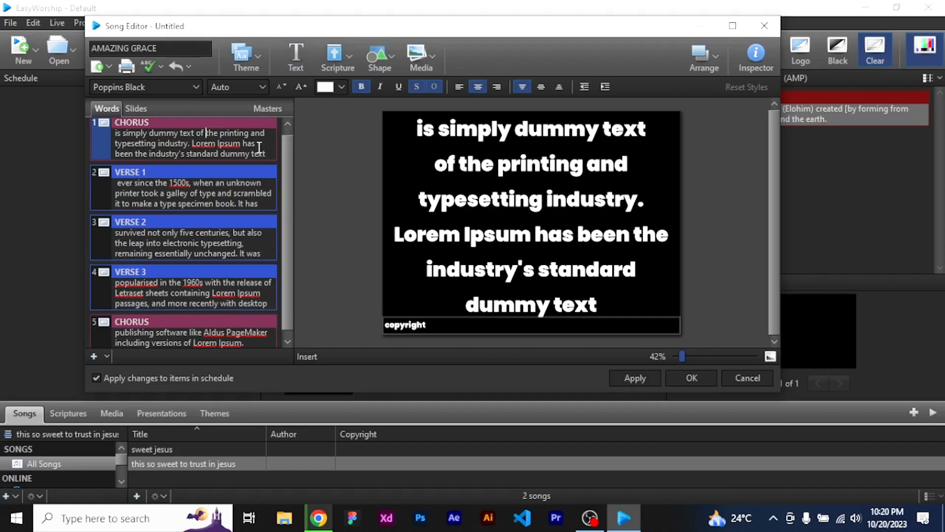
# Step: View the fonts available for the first CHORUS slide's lyrics and close the list without choosing another
pyautogui.click(162, 85)
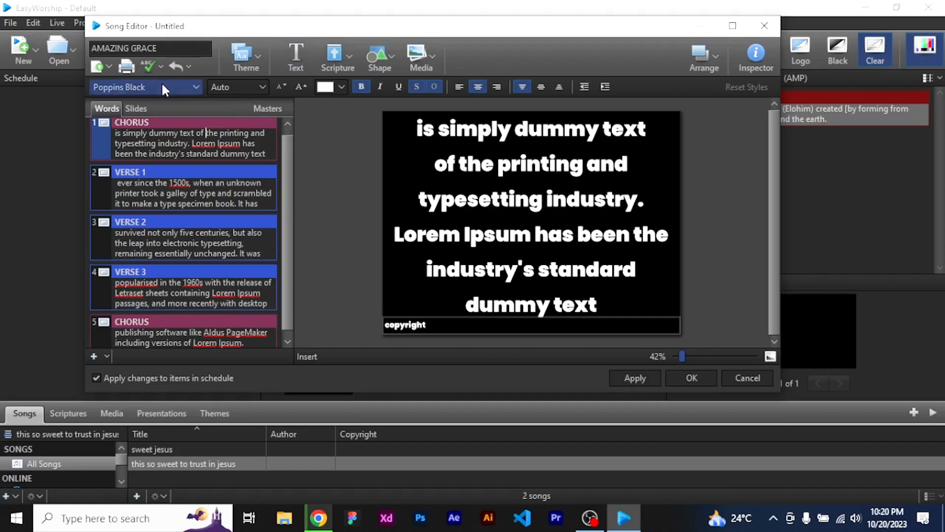
pyautogui.click(163, 85)
pyautogui.click(163, 86)
pyautogui.click(162, 86)
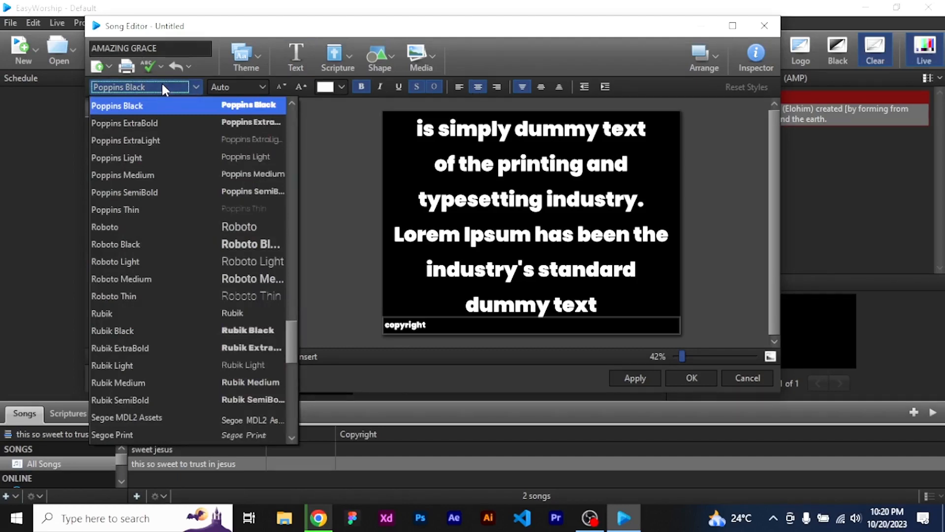
pyautogui.click(162, 82)
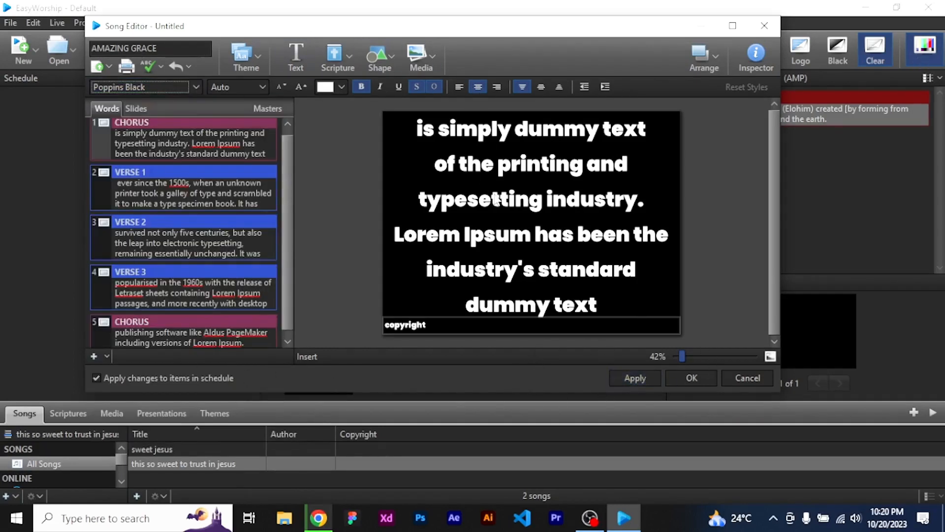
# Step: Apply the song changes, close the song editor and select "AMAZING GRACE" under All Songs in the library
pyautogui.click(643, 379)
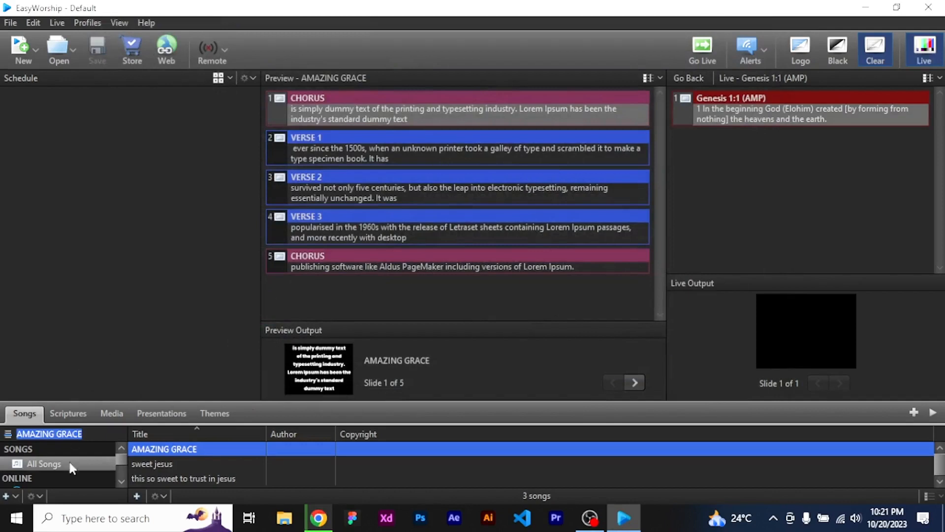
pyautogui.click(97, 449)
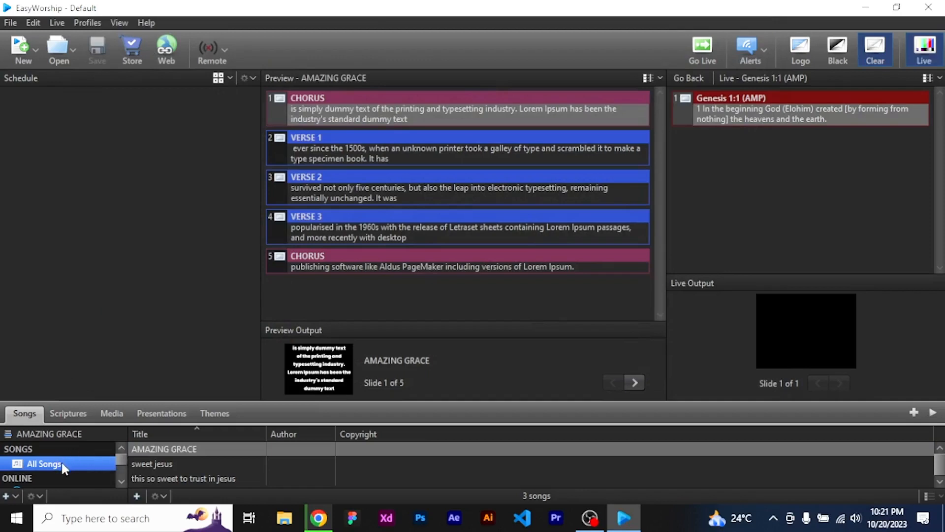
pyautogui.click(161, 448)
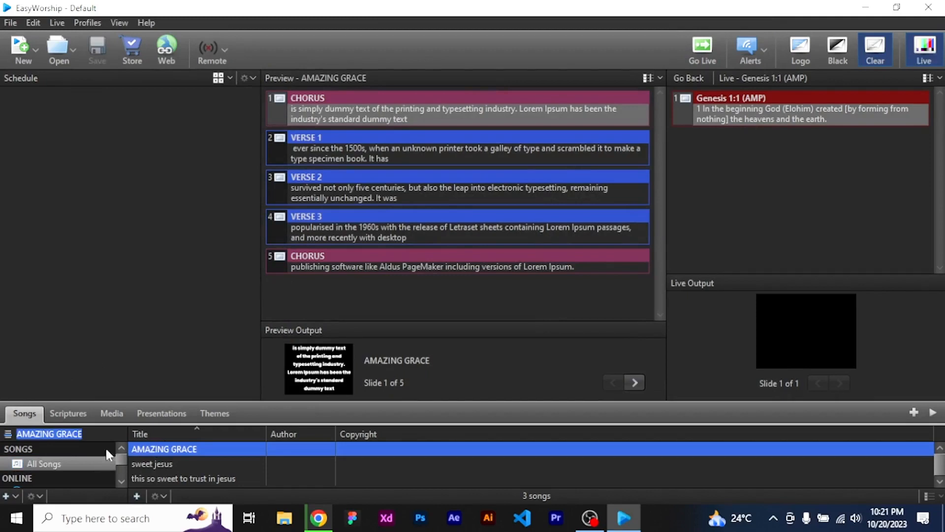
# Step: Preview the song "sweet jesus", and find and select "AMAZING GRACE" by title in the song library
pyautogui.click(172, 461)
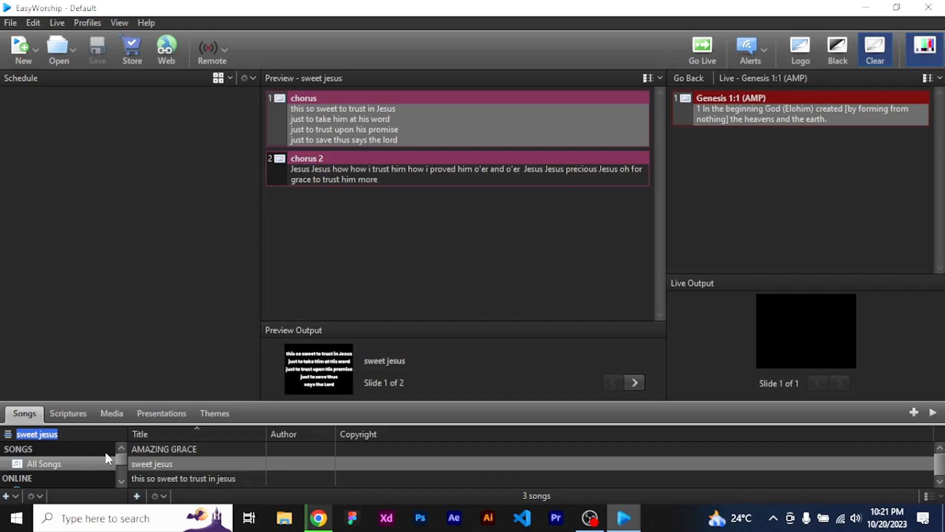
pyautogui.write('AMAZING GRACE')
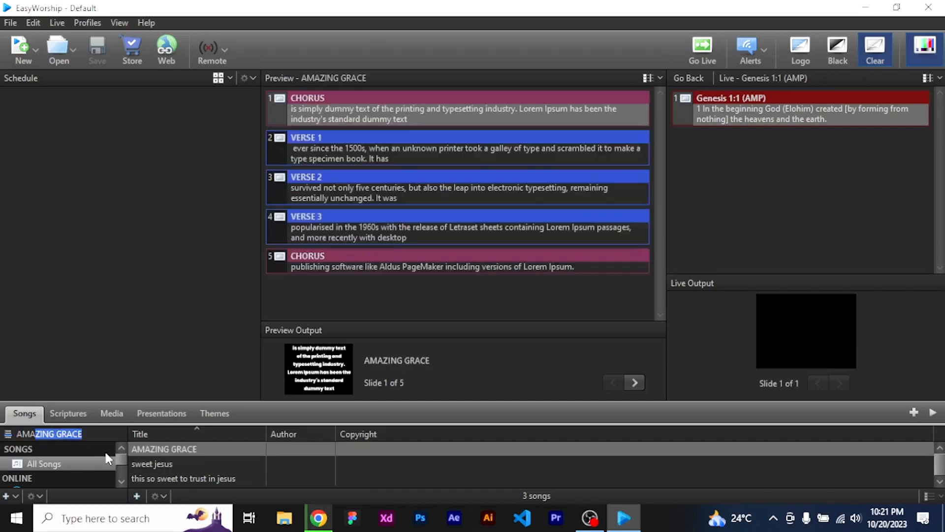
pyautogui.click(259, 448)
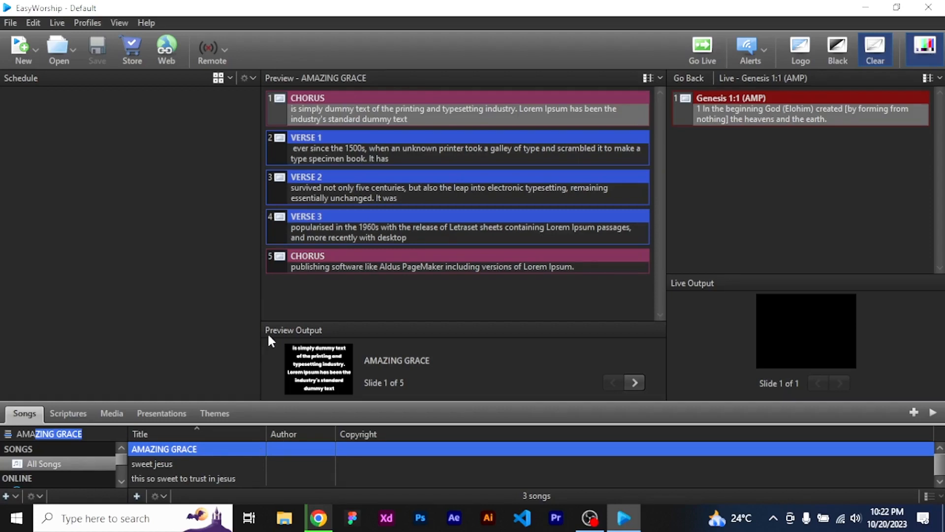
# Step: Add the song "AMAZING GRACE" from the library to the schedule twice
pyautogui.click(218, 451)
pyautogui.rightClick(217, 445)
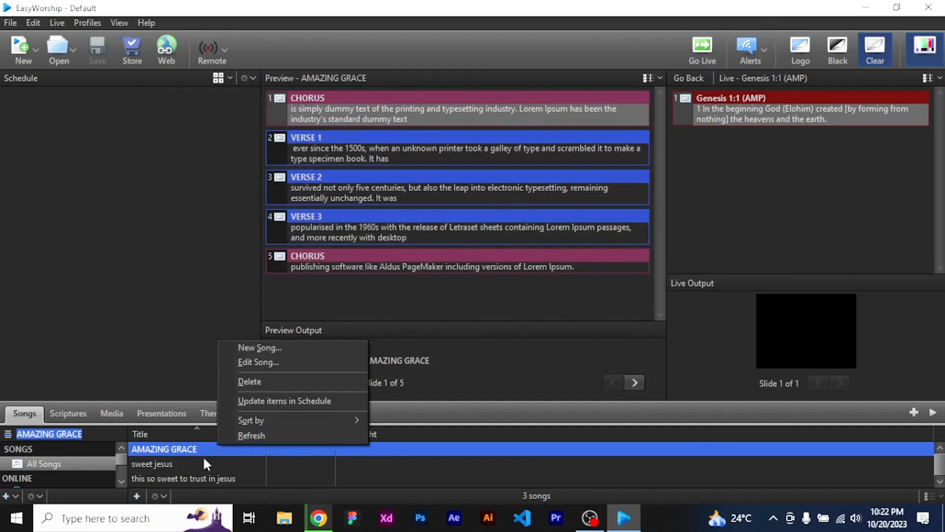
pyautogui.moveTo(191, 447); pyautogui.dragTo(61, 273)
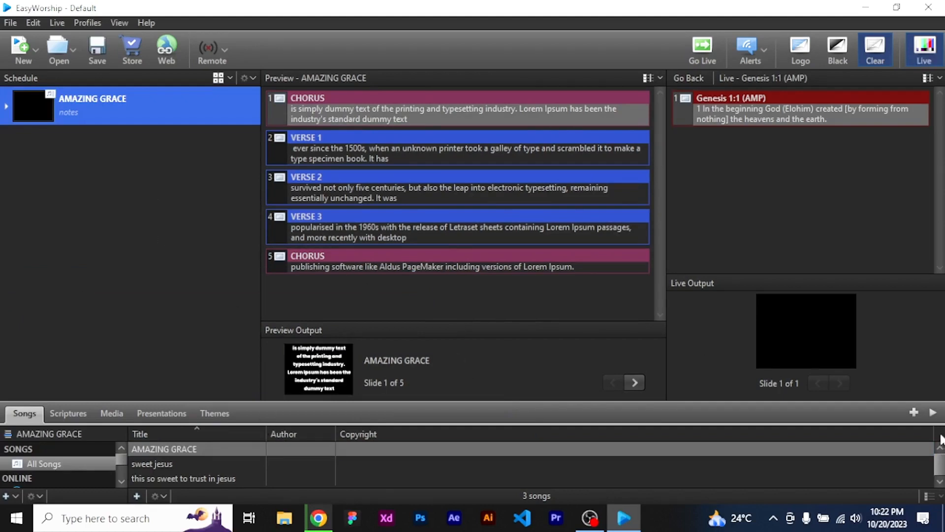
pyautogui.click(914, 415)
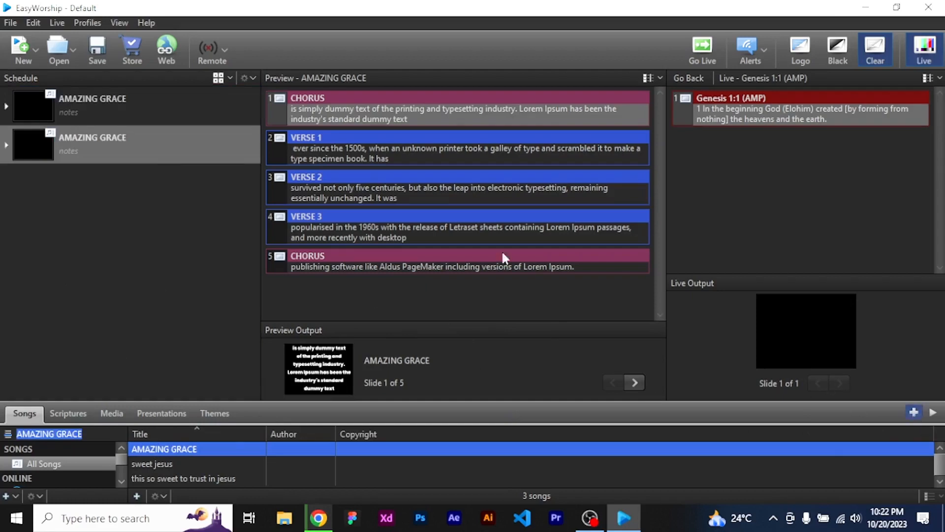
# Step: Send the scheduled "AMAZING GRACE" live with its first CHORUS slide on the output, and clear the output again
pyautogui.doubleClick(121, 129)
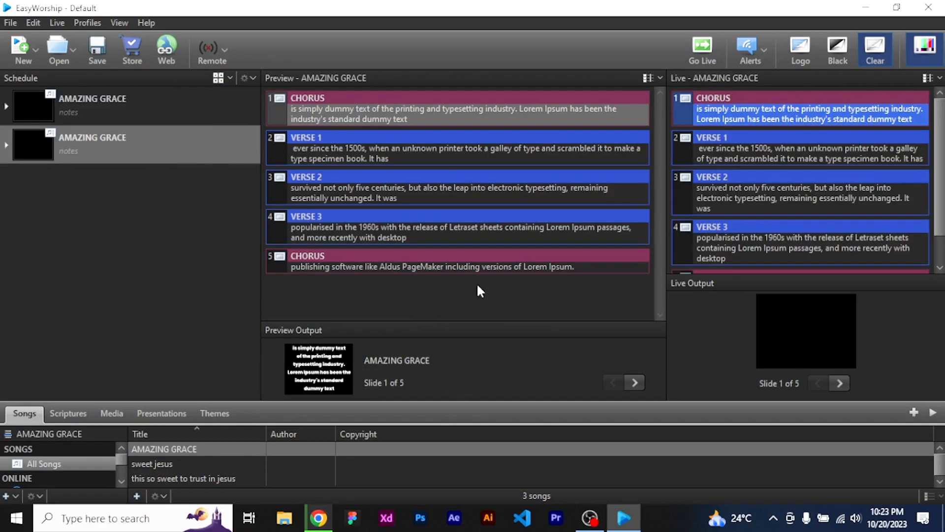
pyautogui.click(131, 101)
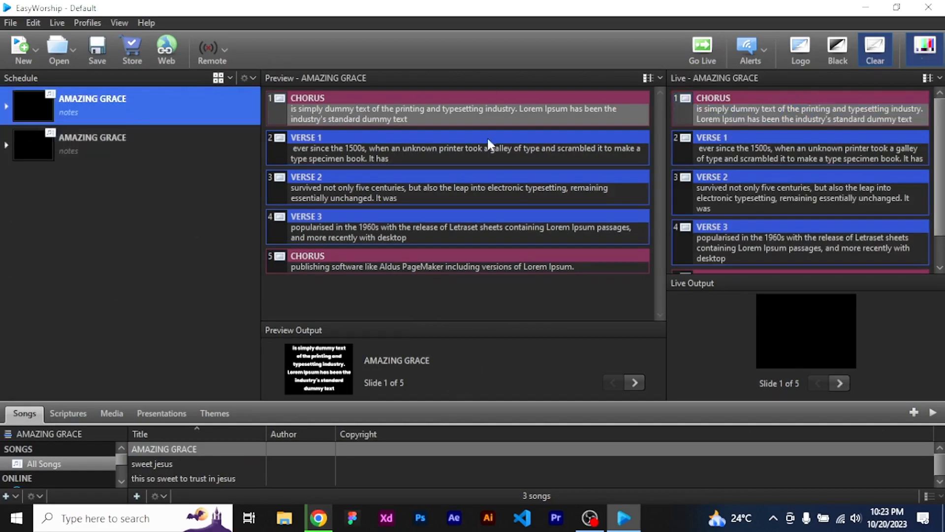
pyautogui.click(430, 113)
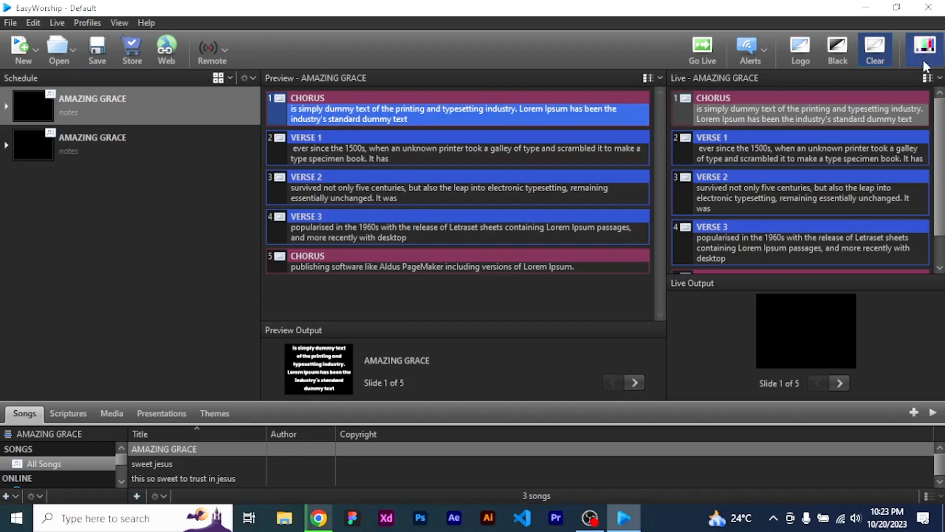
pyautogui.click(759, 117)
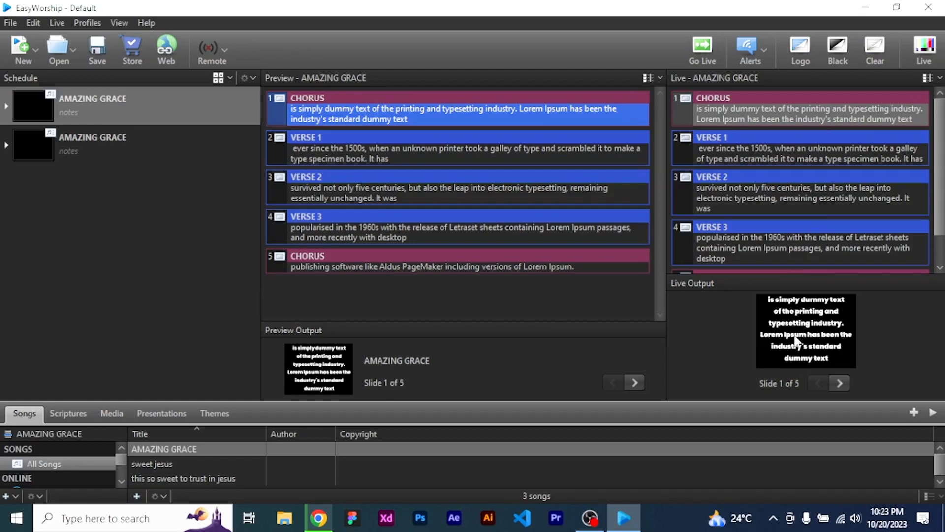
pyautogui.press('c')
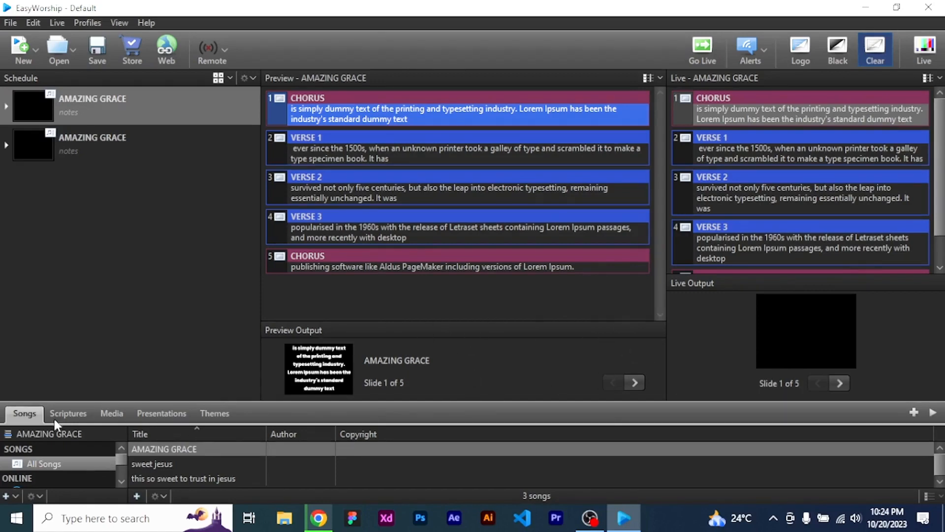
# Step: Open the Scriptures library and preview Genesis 1:1 in the AMP and HCSB translations
pyautogui.click(68, 416)
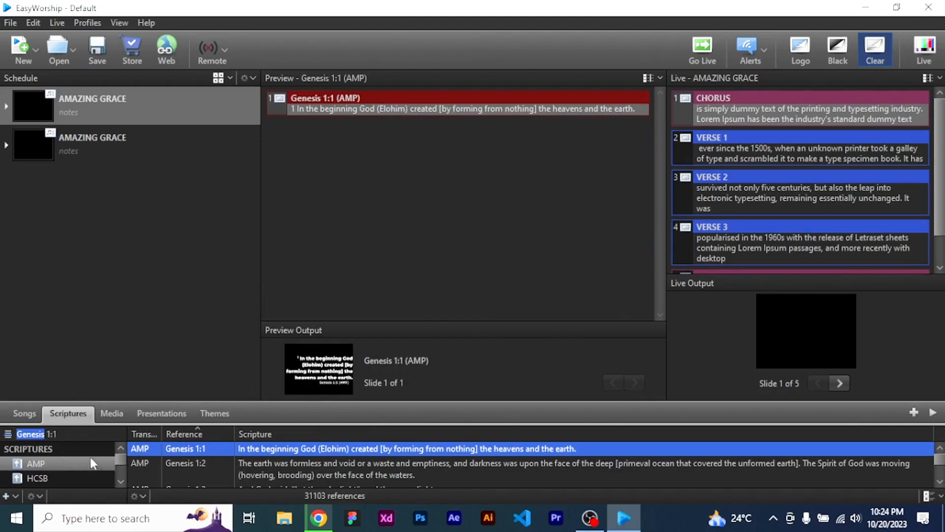
pyautogui.click(55, 465)
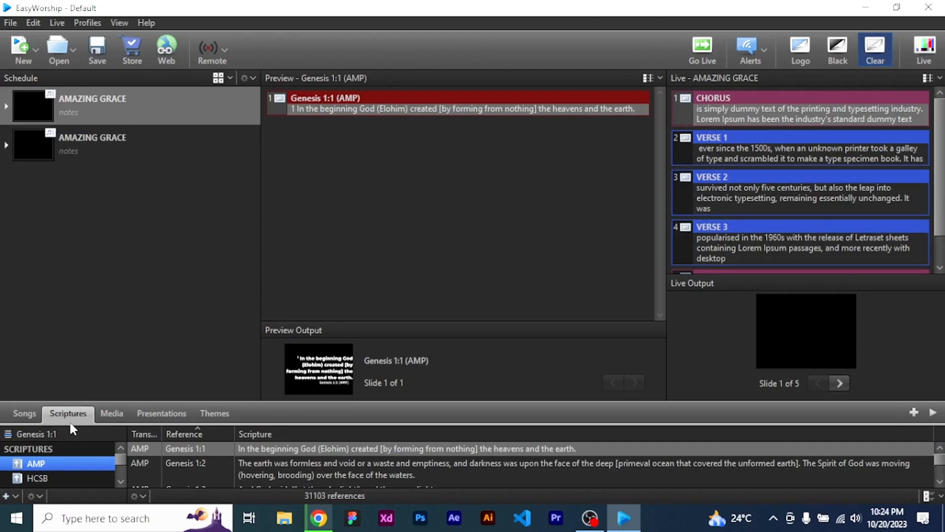
pyautogui.click(22, 413)
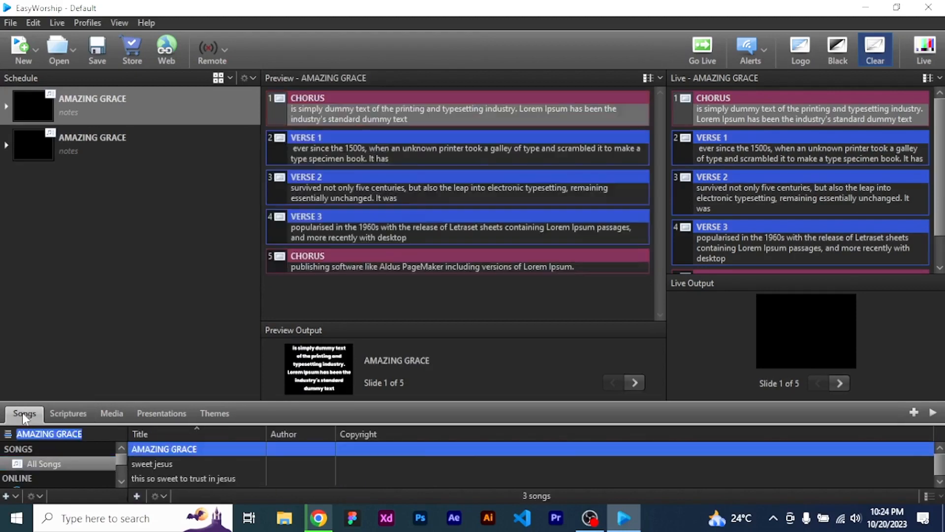
pyautogui.click(67, 417)
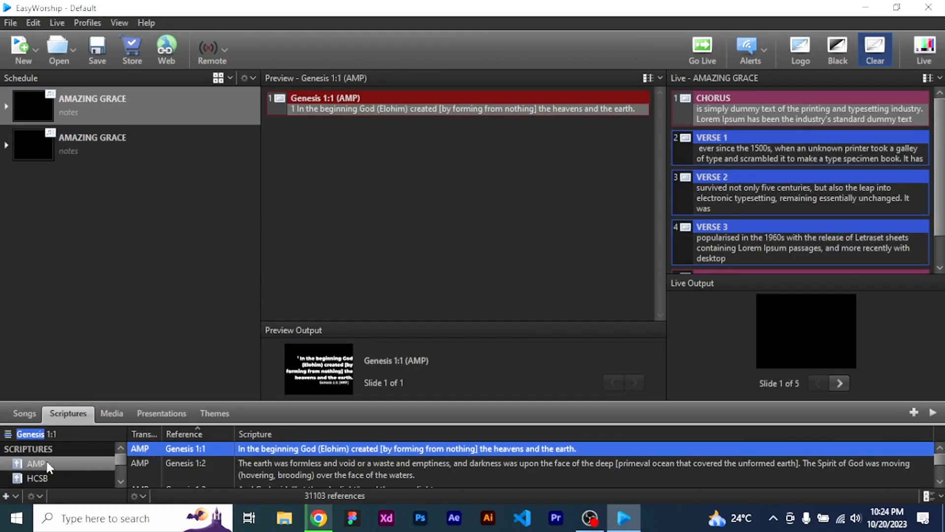
pyautogui.click(46, 477)
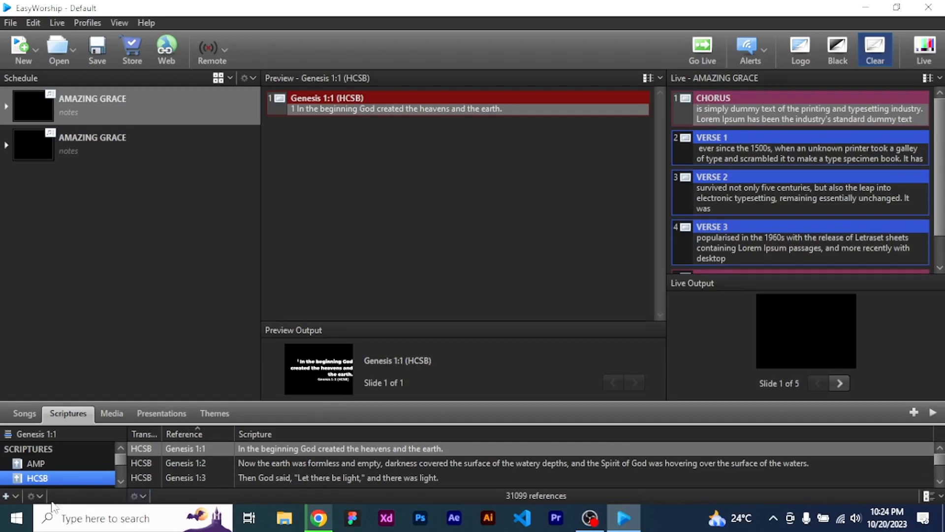
# Step: View the options for adding scripture folders and collections, and compare Genesis 1:3 in the HCSB and AMP translations
pyautogui.click(6, 497)
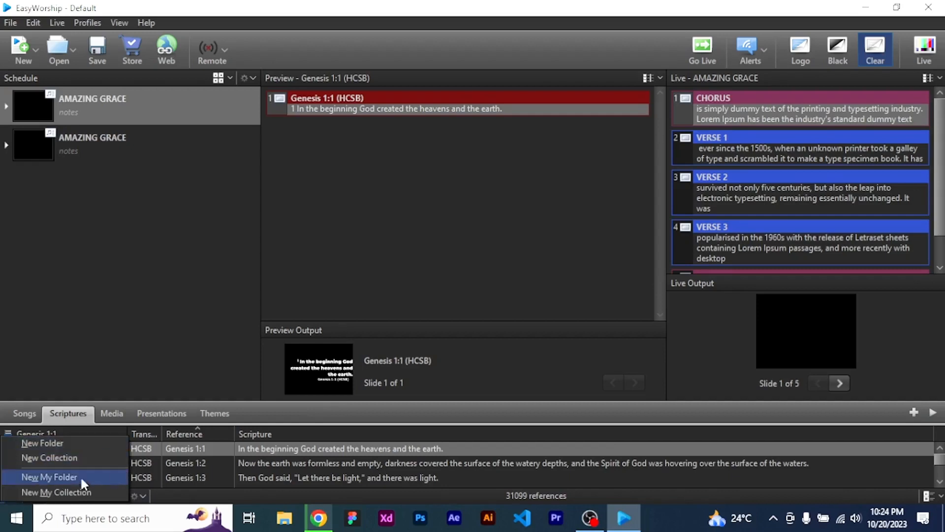
pyautogui.click(225, 482)
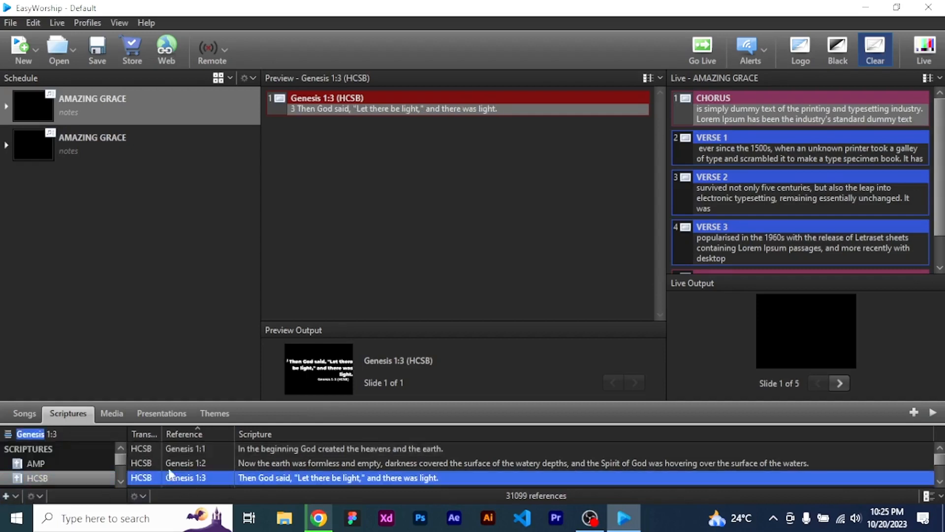
pyautogui.click(51, 463)
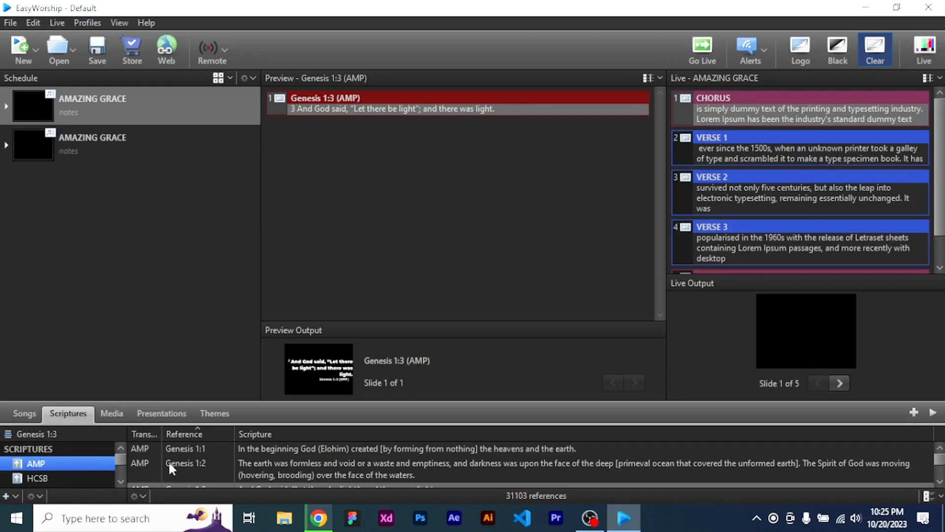
# Step: Send Genesis 1:1 (AMP) to the live output and toggle the output's Clear state on and off
pyautogui.click(193, 446)
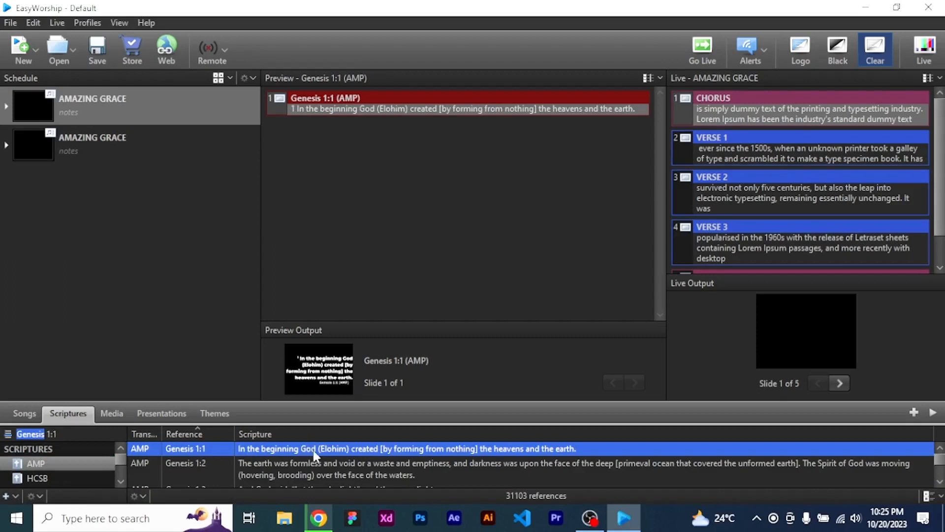
pyautogui.click(703, 48)
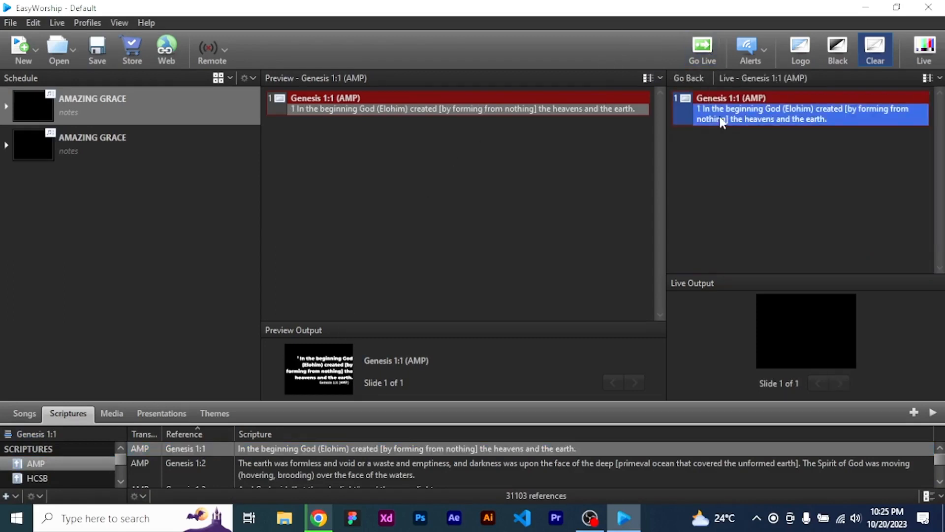
pyautogui.click(817, 116)
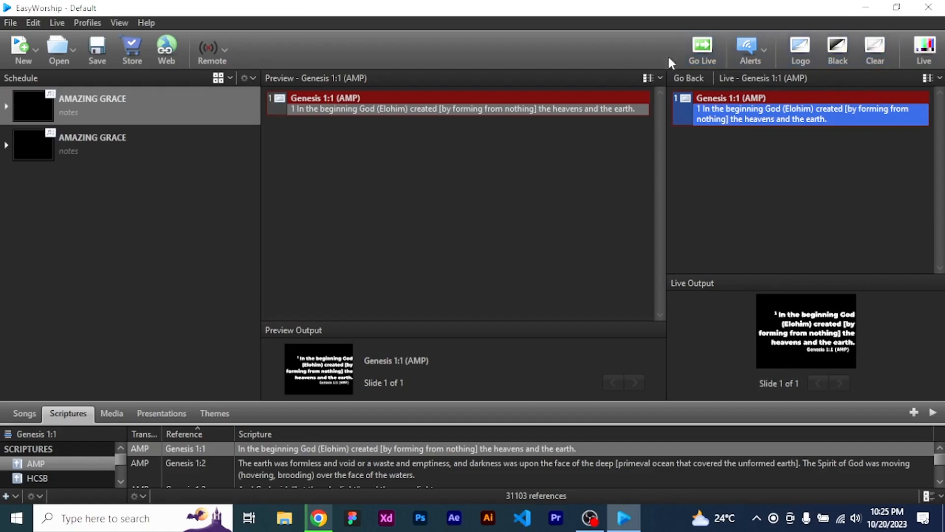
pyautogui.click(875, 49)
pyautogui.click(875, 49)
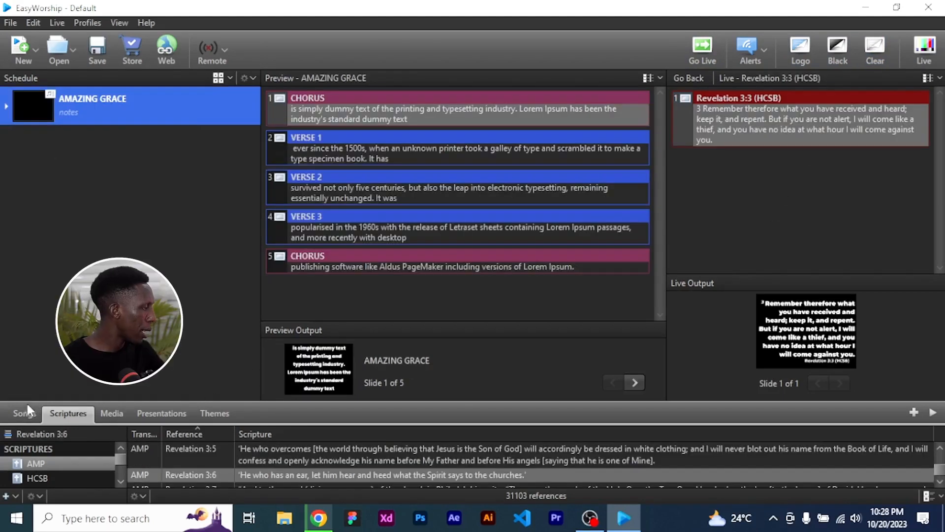
# Step: Look up Exodus 5:4 by reference in the AMP translation of the Scriptures library and select the verse
pyautogui.click(27, 413)
pyautogui.click(71, 419)
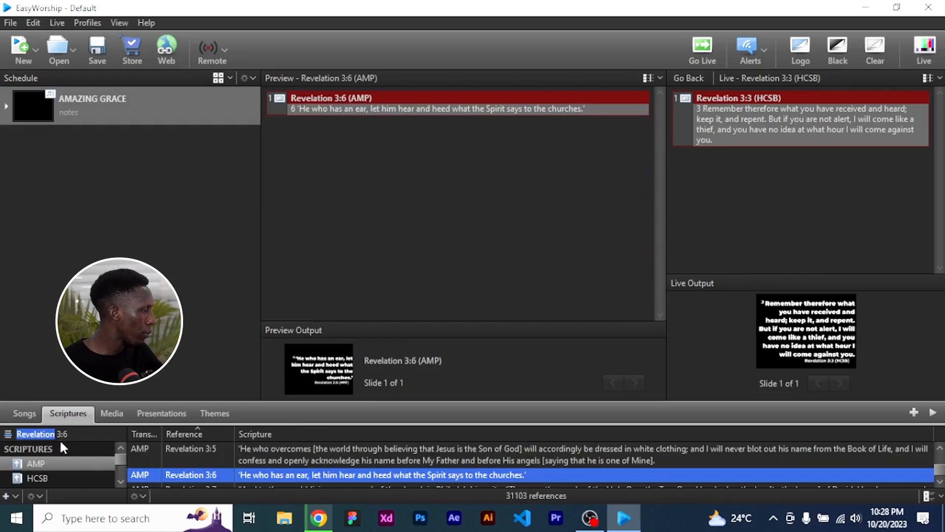
pyautogui.doubleClick(76, 434)
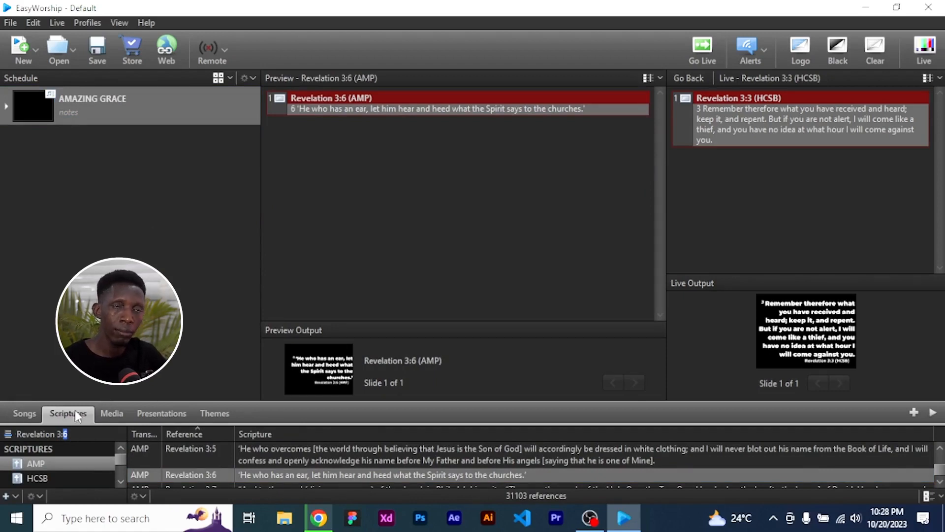
pyautogui.doubleClick(33, 433)
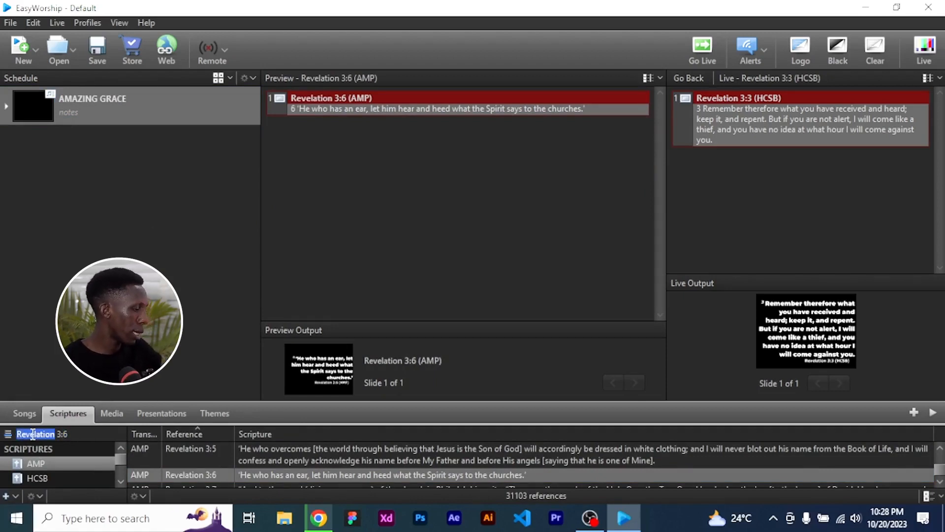
pyautogui.write('Exod')
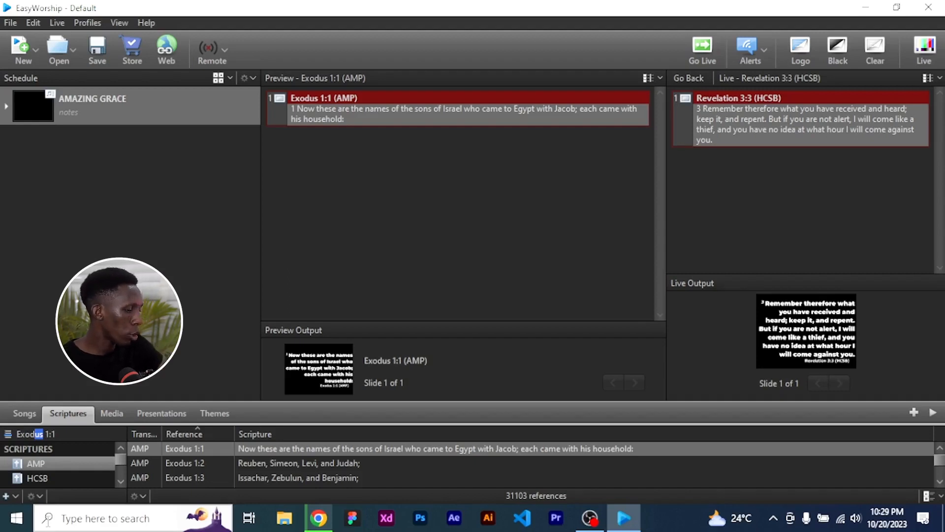
pyautogui.write('2')
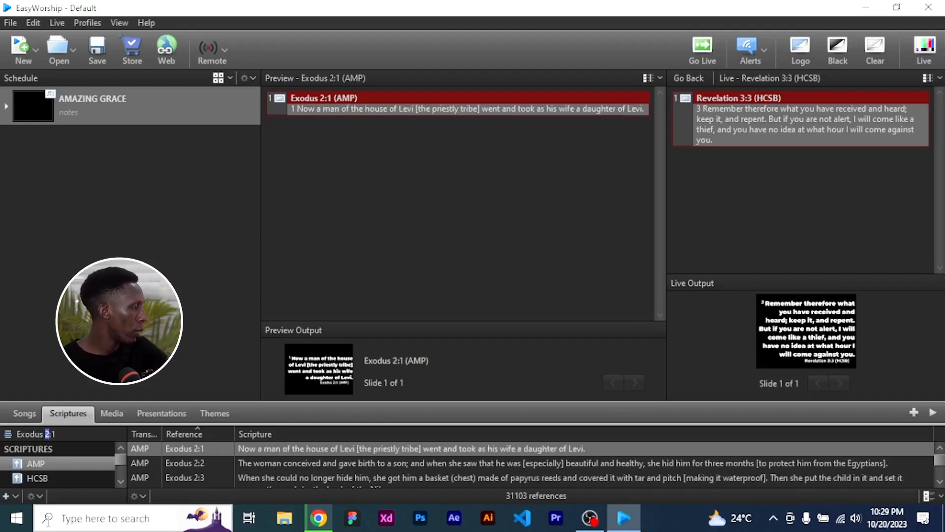
pyautogui.write('5')
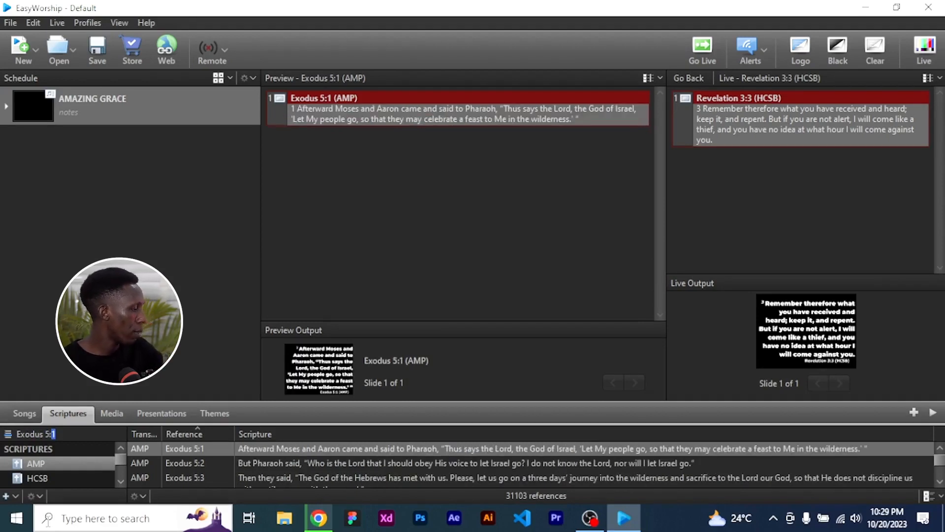
pyautogui.write('4')
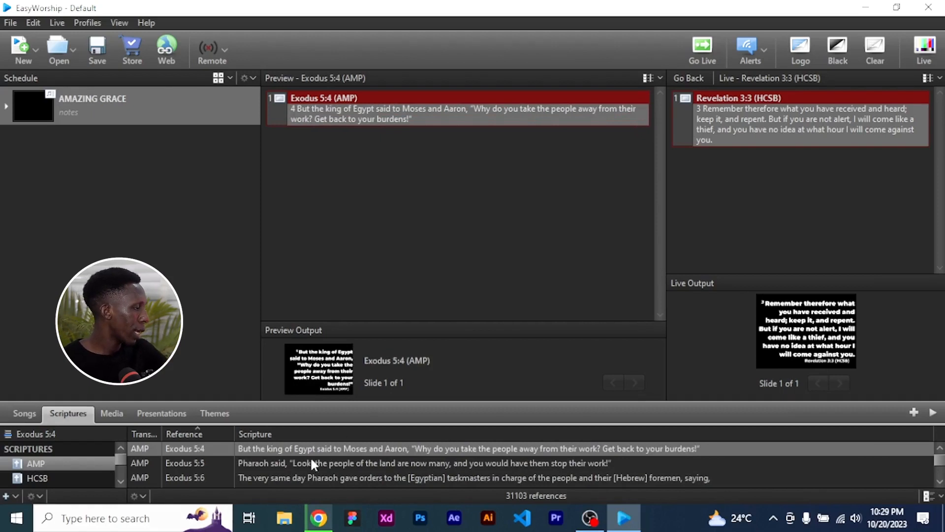
pyautogui.click(325, 449)
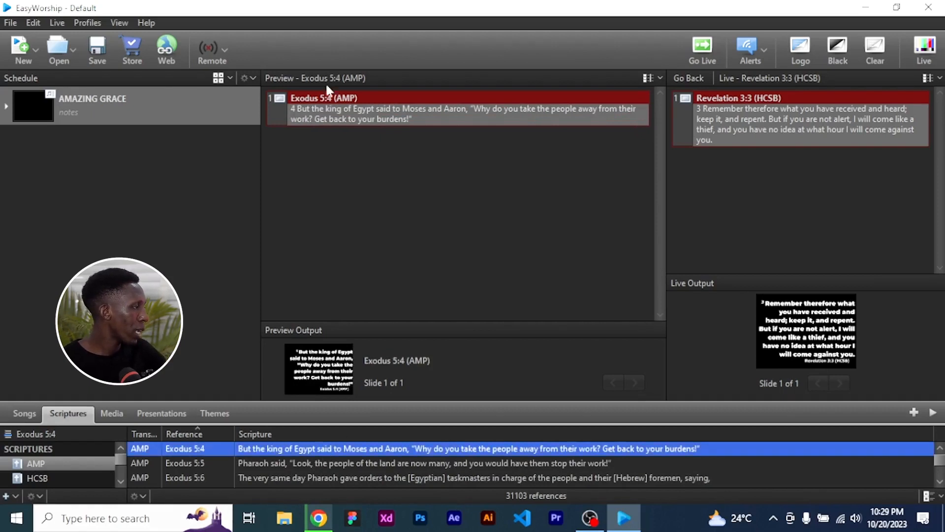
# Step: Send Exodus 5:4 (AMP) from the preview to the live output, and clear the output
pyautogui.click(332, 115)
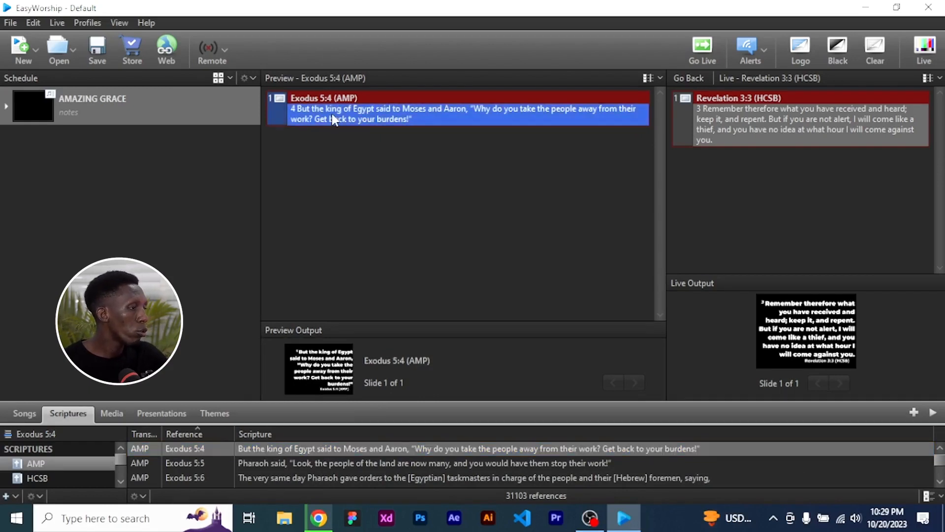
pyautogui.doubleClick(331, 115)
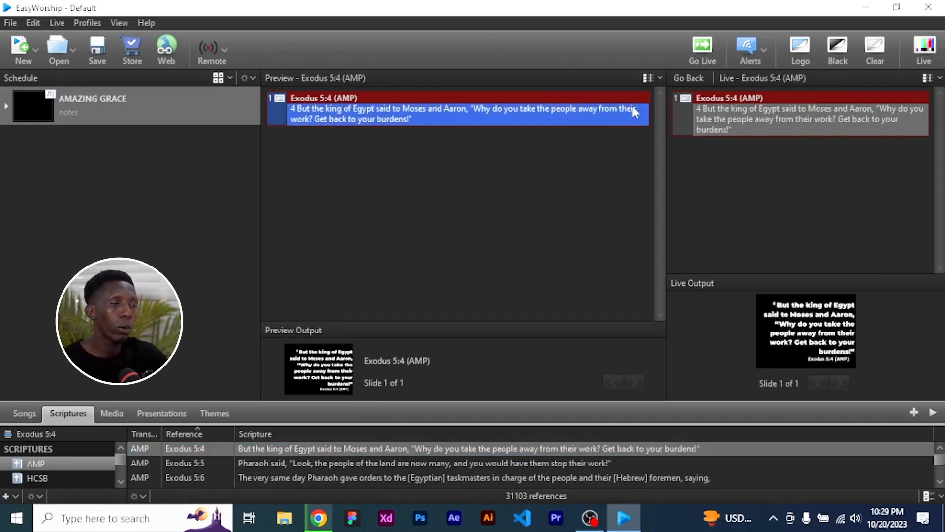
pyautogui.click(701, 53)
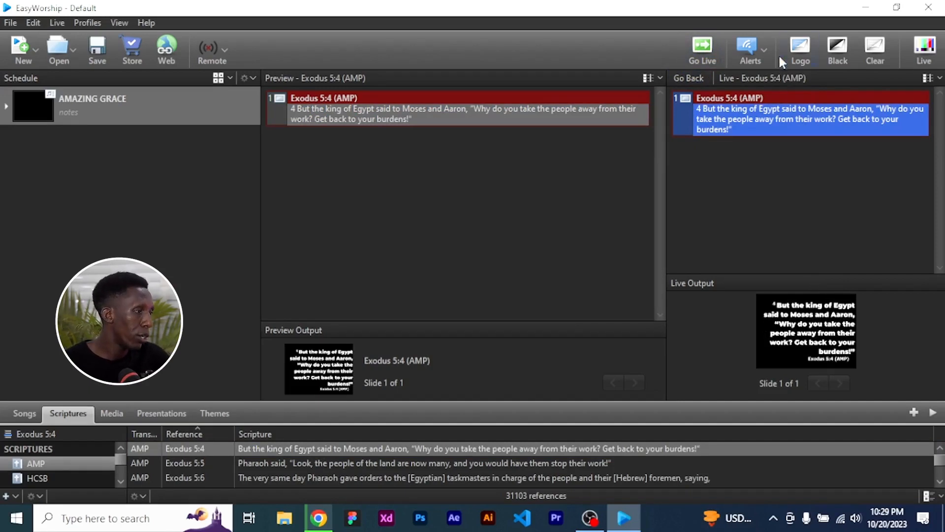
pyautogui.click(875, 49)
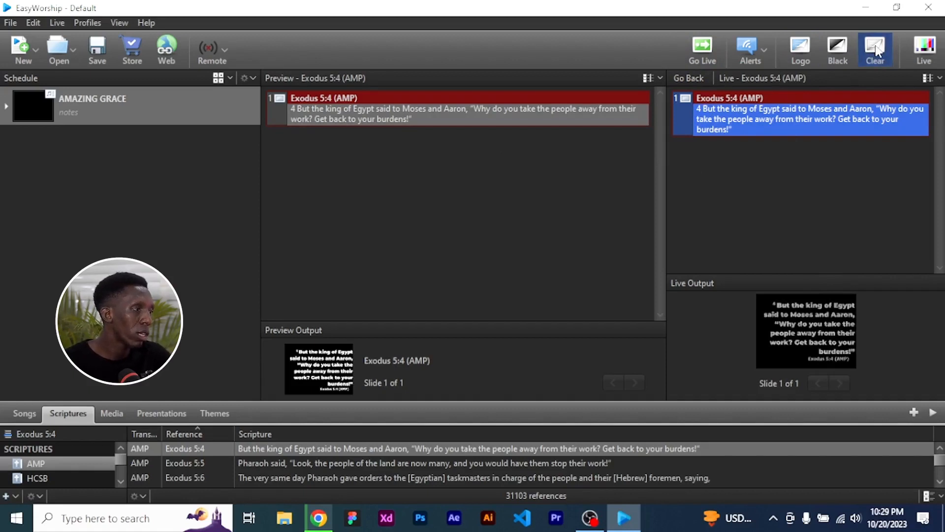
# Step: Black out the live output, and turn off both Black and Clear to show Exodus 5:4 (AMP) again
pyautogui.click(876, 51)
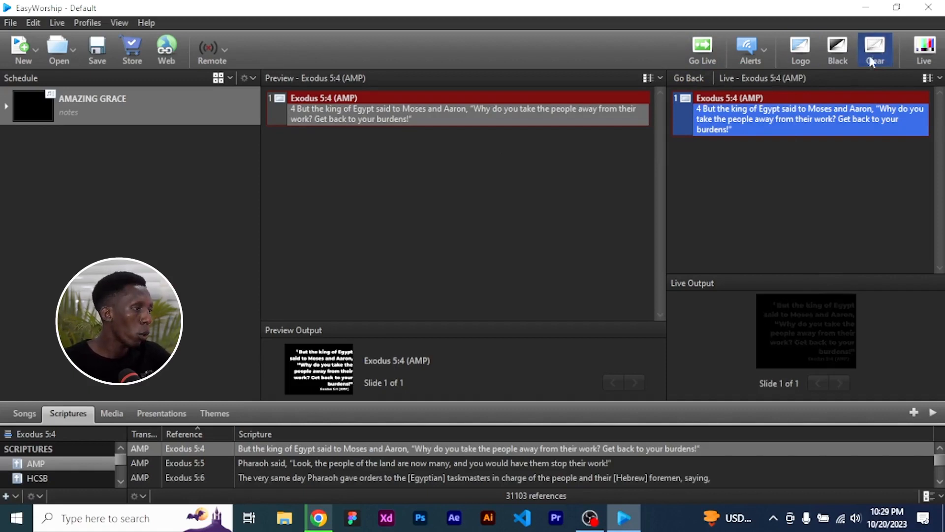
pyautogui.click(838, 51)
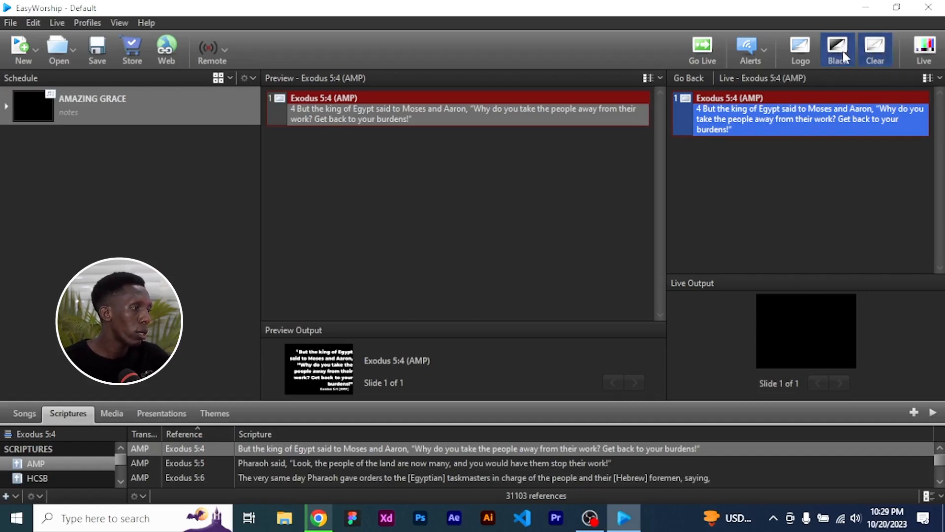
pyautogui.click(882, 49)
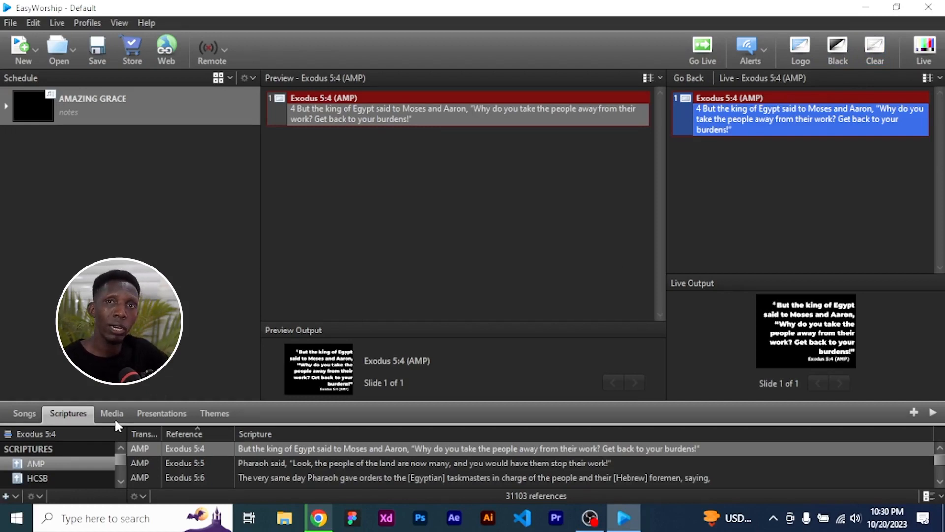
# Step: Switch Exodus 5:4 to the HCSB translation and send it to the live output
pyautogui.click(44, 478)
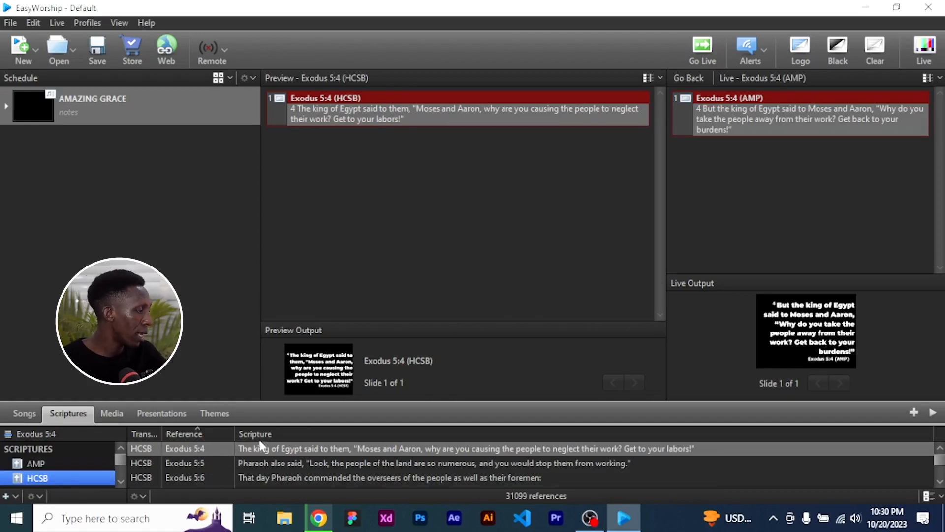
pyautogui.doubleClick(408, 109)
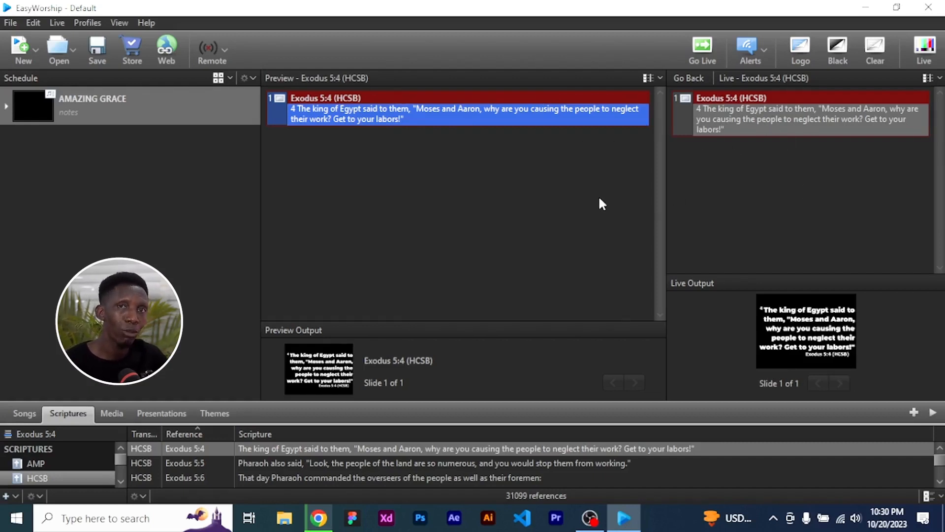
# Step: Import the PACIFIC RIM TEST video from the Videos > AD folder into the Media library's Videos and select it for preview
pyautogui.click(111, 415)
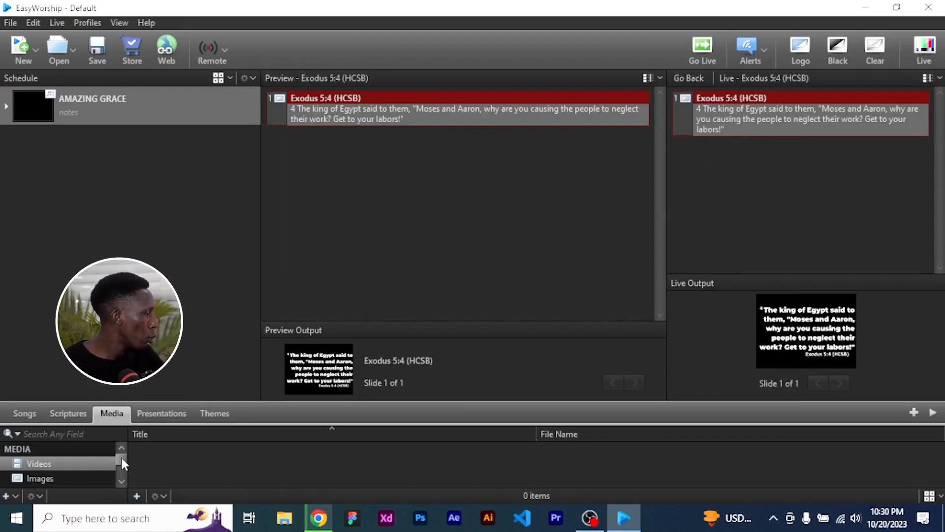
pyautogui.scroll(-1, 120, 456)
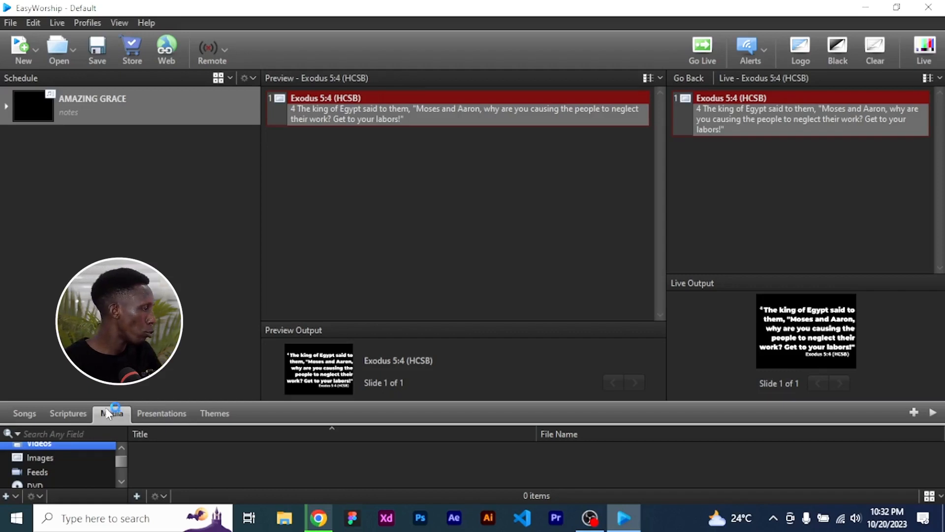
pyautogui.moveTo(120, 459); pyautogui.dragTo(124, 450)
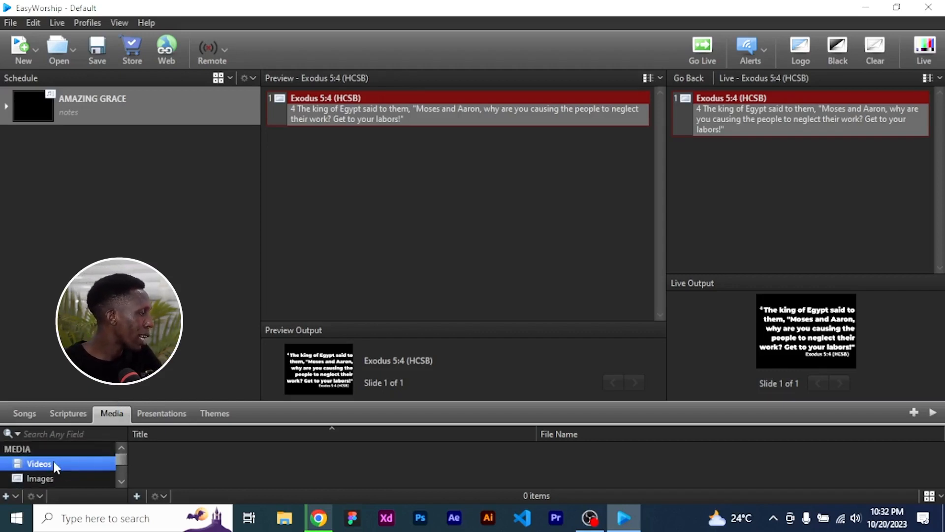
pyautogui.click(136, 494)
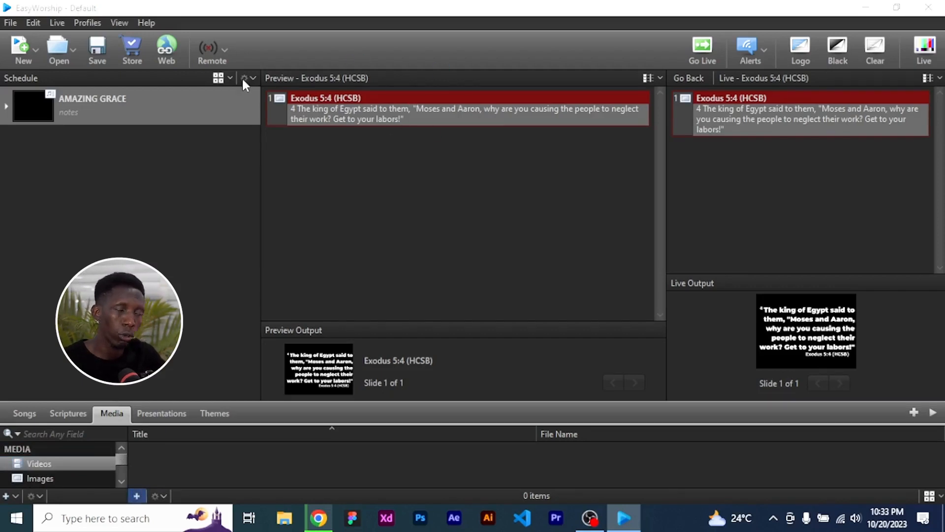
pyautogui.click(138, 495)
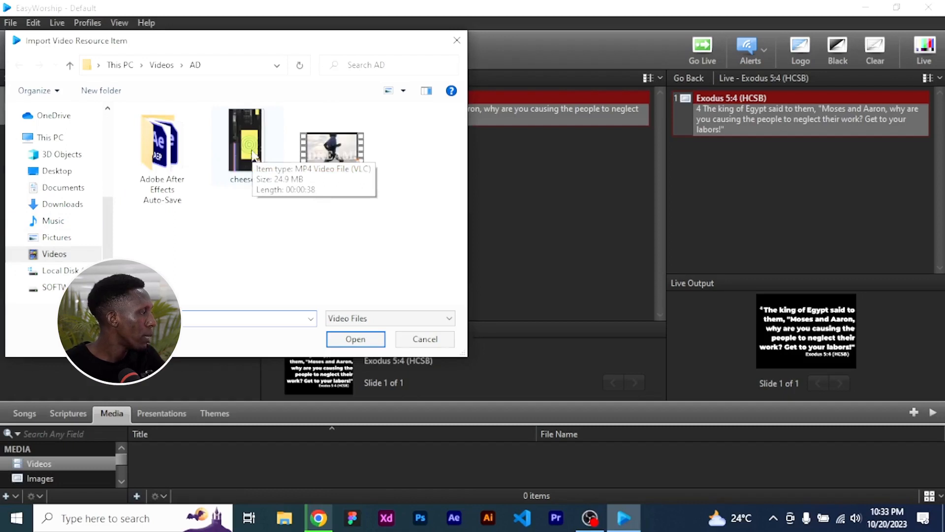
pyautogui.click(334, 158)
pyautogui.click(369, 337)
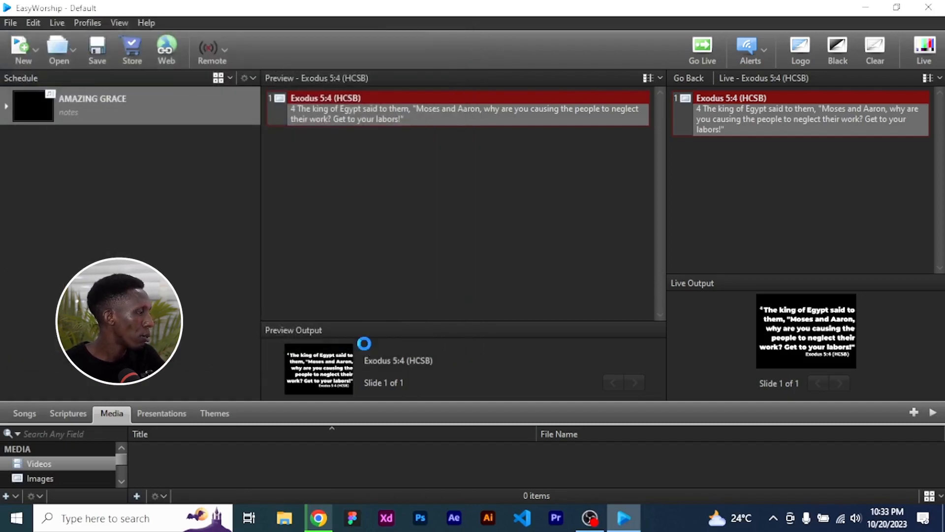
pyautogui.click(189, 455)
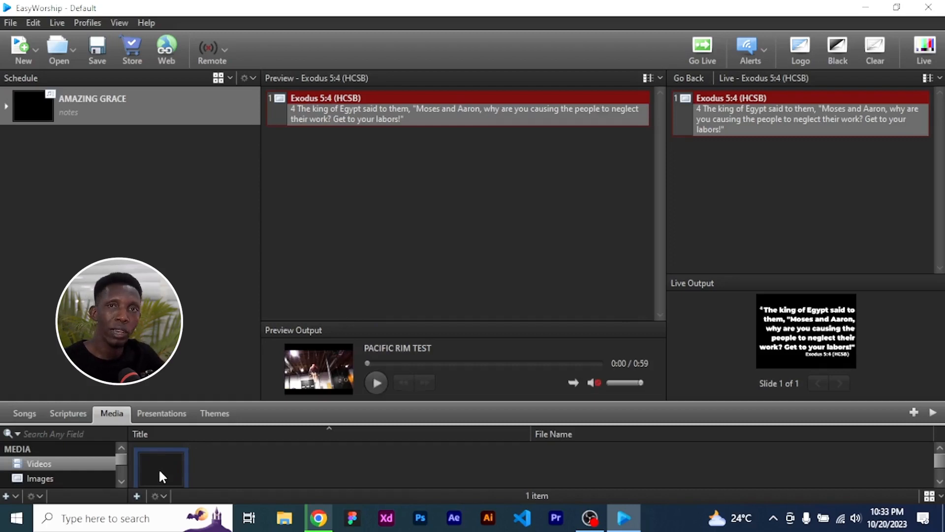
# Step: Import the image DSC_5357-2 from the Pictures folder into the Media library's Images and select it for preview
pyautogui.click(45, 478)
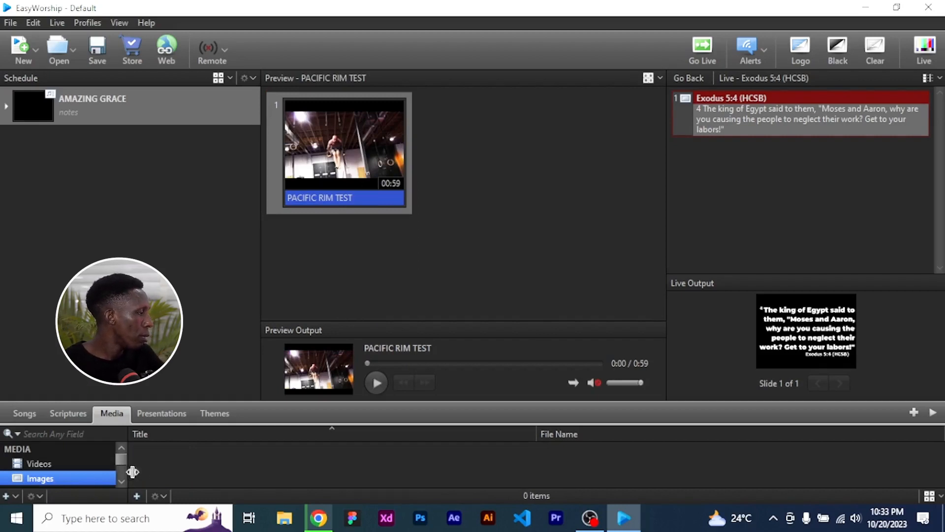
pyautogui.click(136, 495)
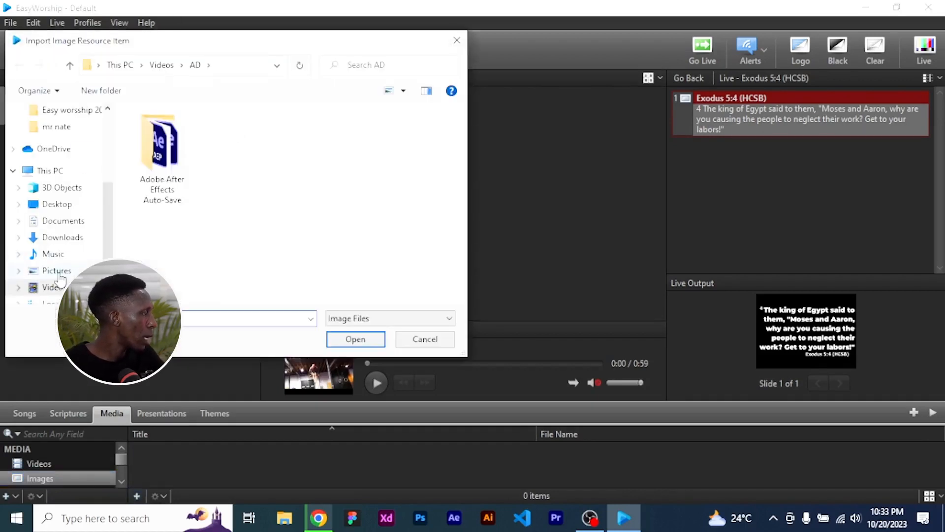
pyautogui.click(57, 271)
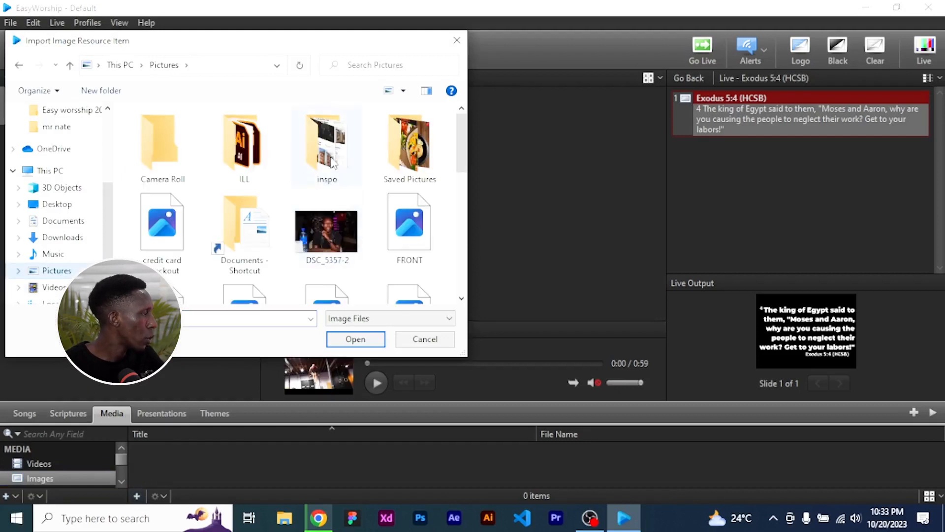
pyautogui.doubleClick(335, 162)
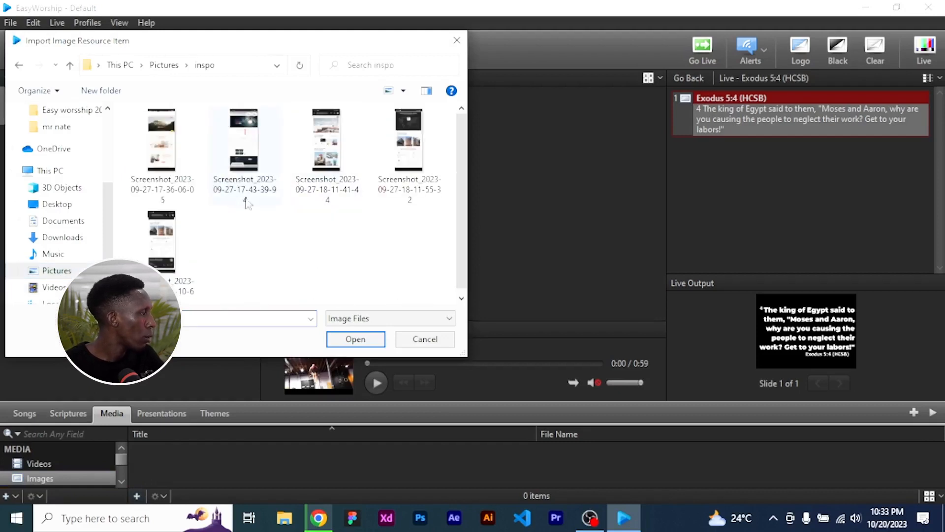
pyautogui.click(19, 65)
pyautogui.click(331, 268)
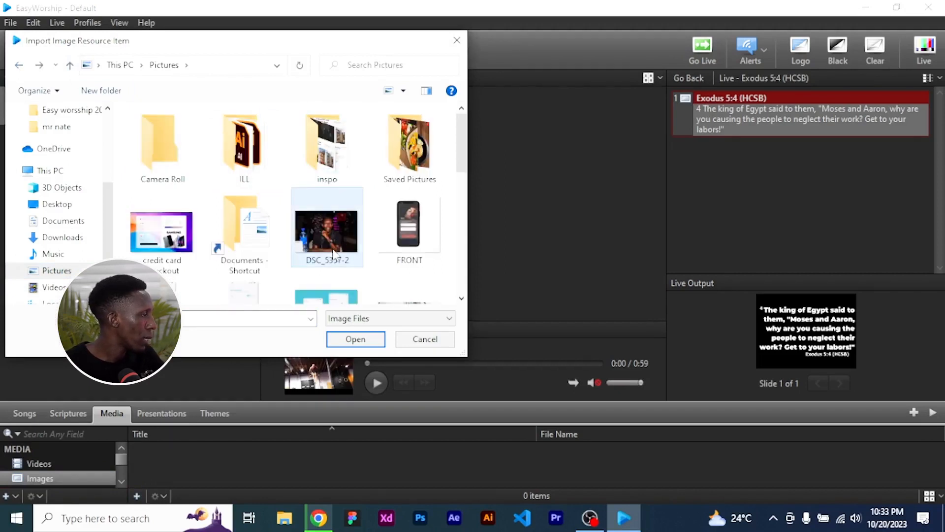
pyautogui.click(354, 340)
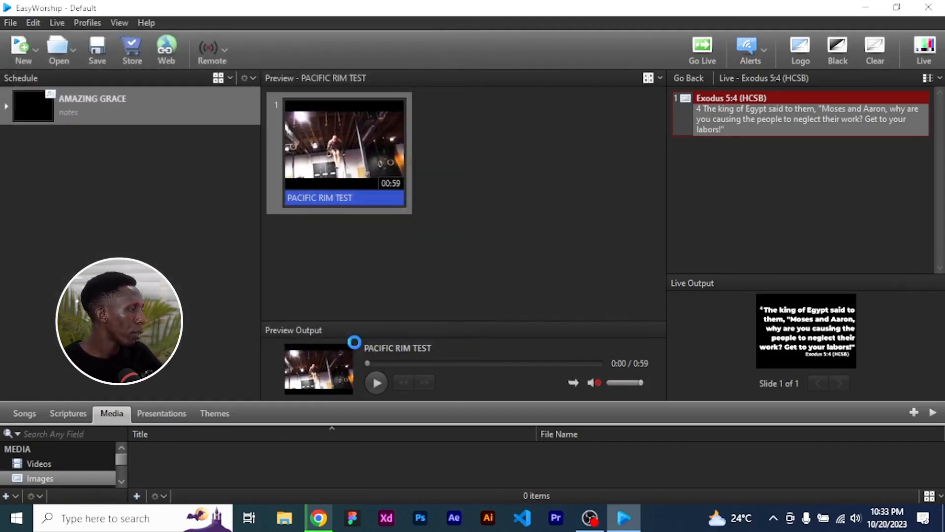
pyautogui.click(160, 451)
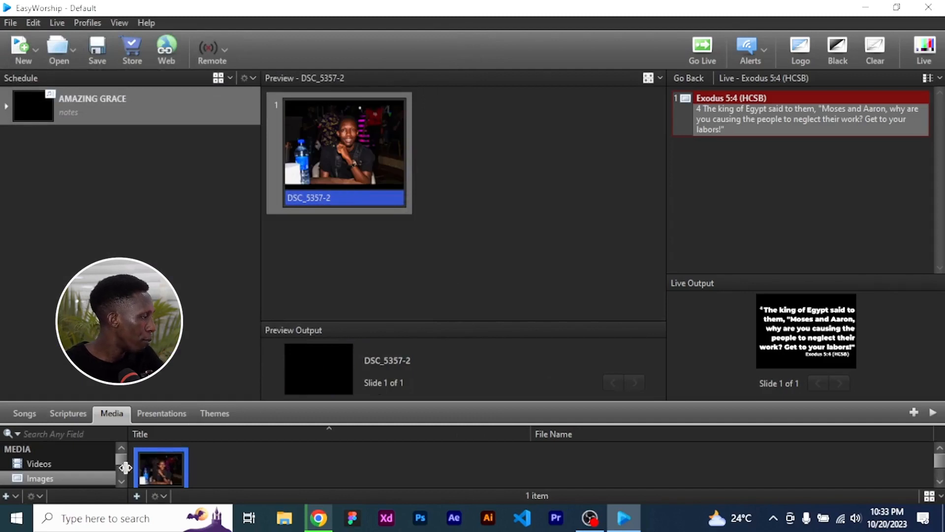
# Step: Look through the Feeds, DVD and Audio categories of the Media library
pyautogui.scroll(-1, 82, 466)
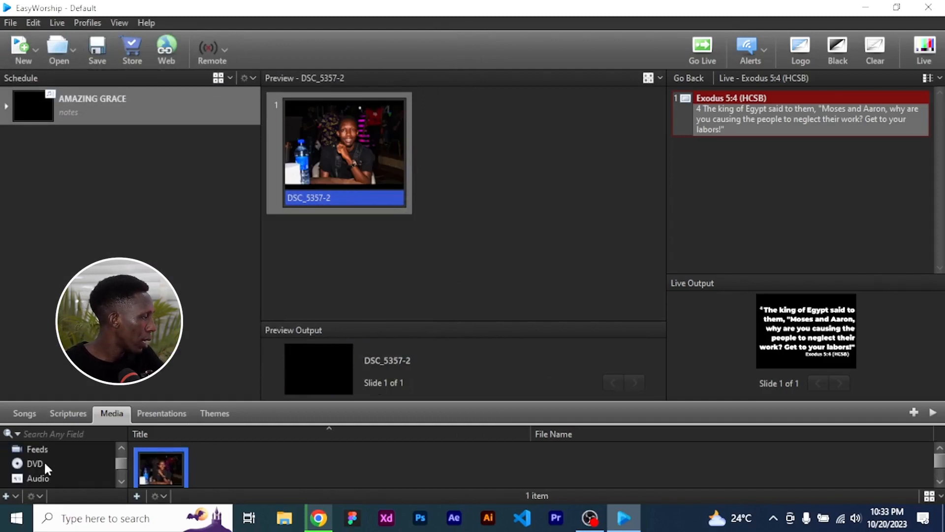
pyautogui.scroll(1, 57, 445)
pyautogui.scroll(-1, 54, 466)
pyautogui.click(48, 449)
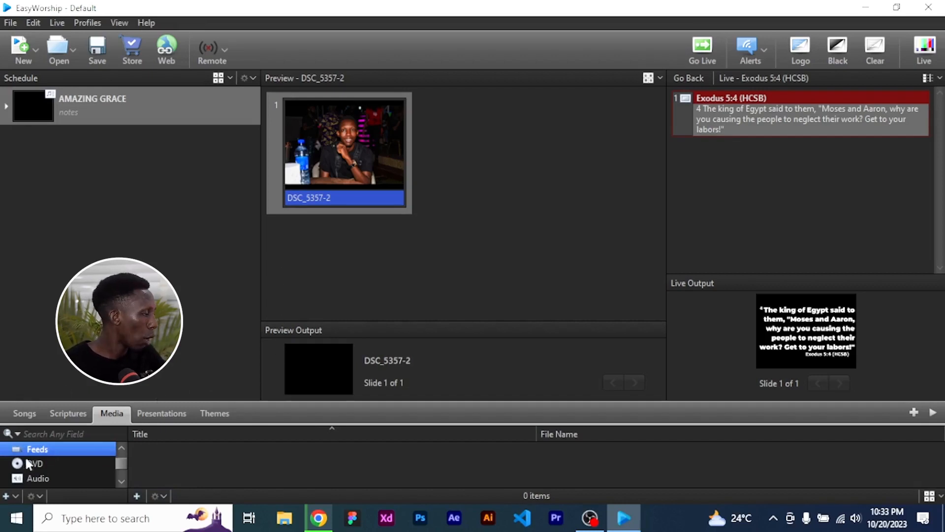
pyautogui.click(37, 478)
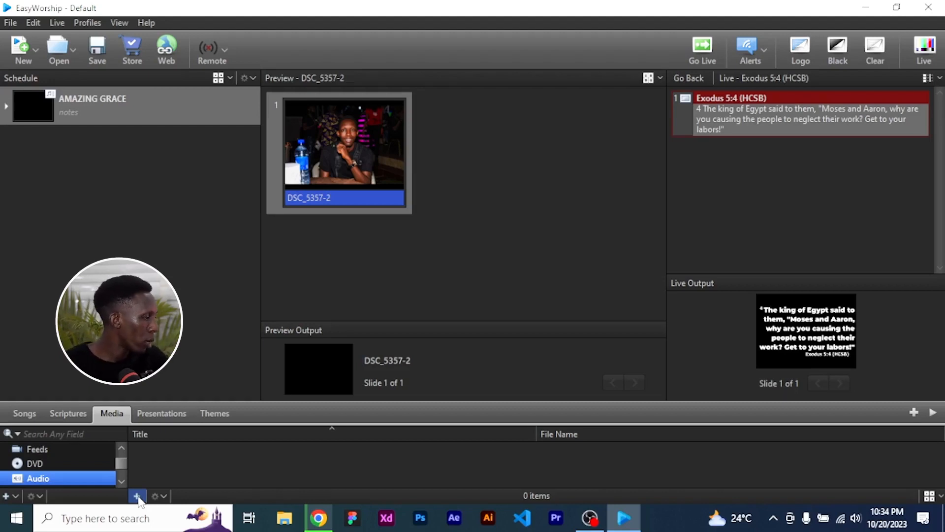
# Step: Play the PACIFIC RIM TEST video in the preview and send it to the live output
pyautogui.scroll(3, 99, 460)
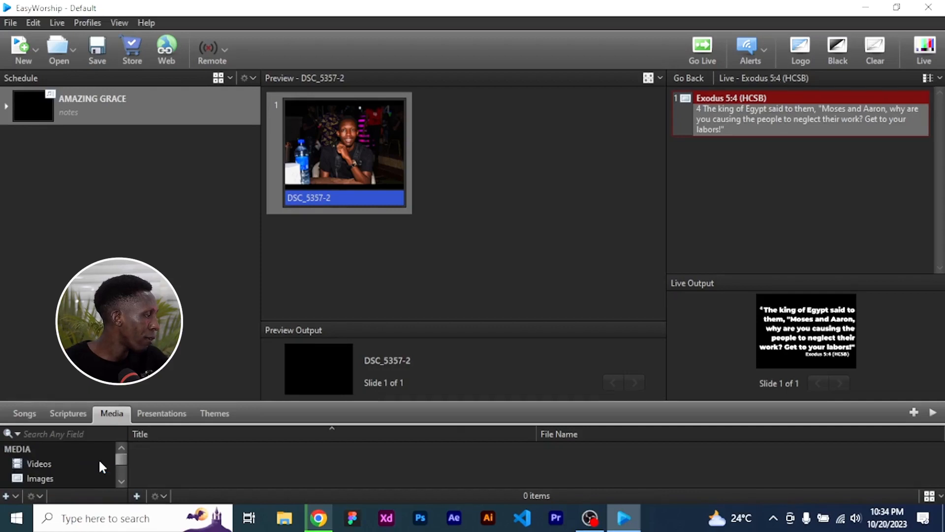
pyautogui.click(29, 463)
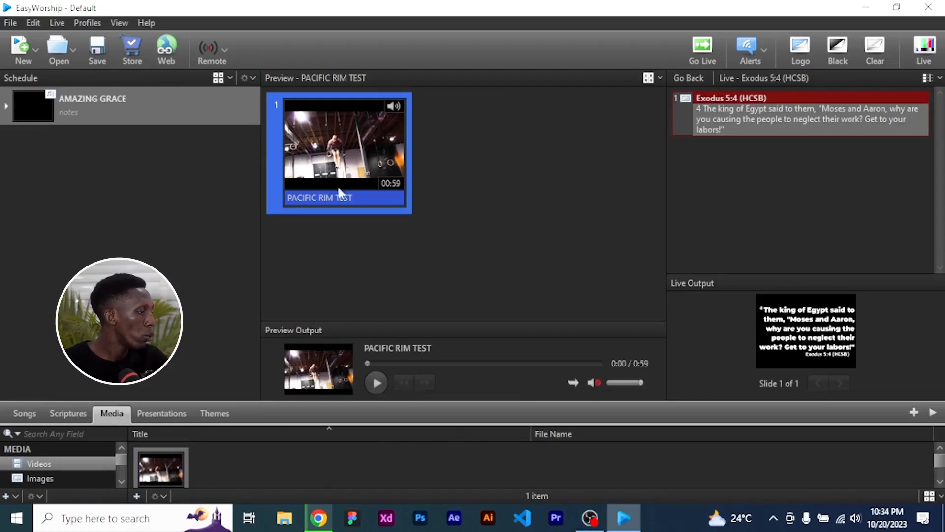
pyautogui.click(377, 384)
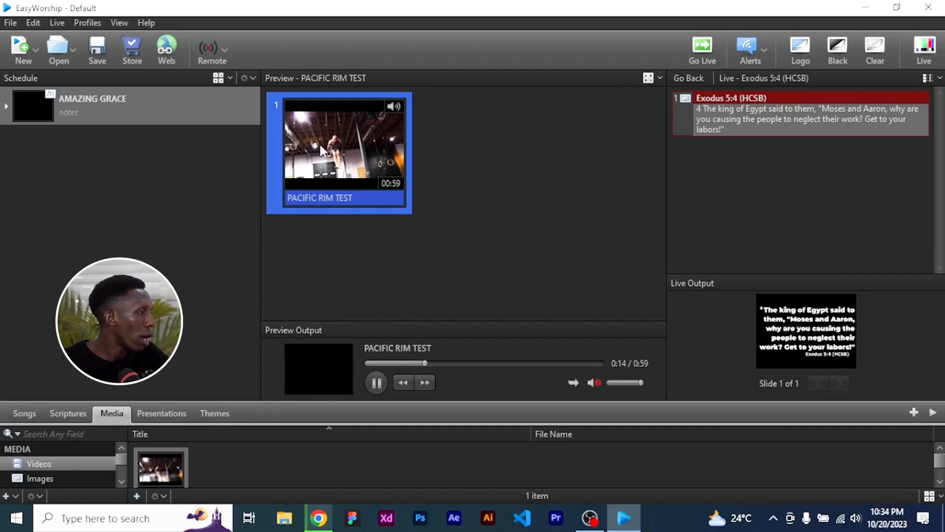
pyautogui.click(700, 49)
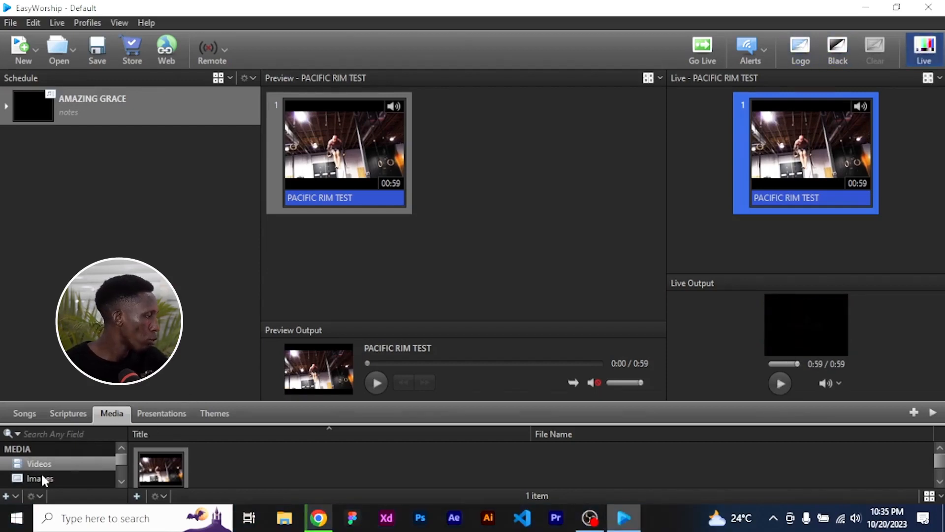
# Step: Send the image DSC_5357-2 to the live output and toggle the output's Black state on and off
pyautogui.click(41, 473)
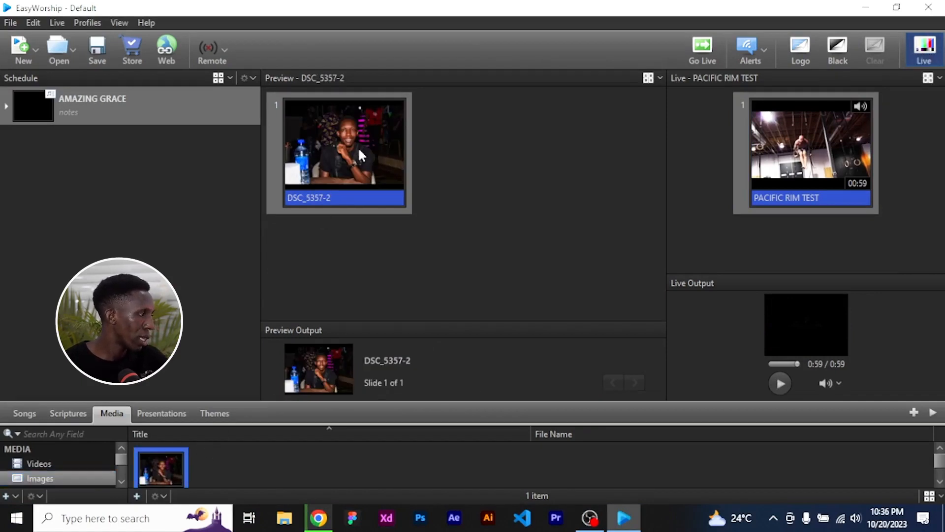
pyautogui.click(703, 48)
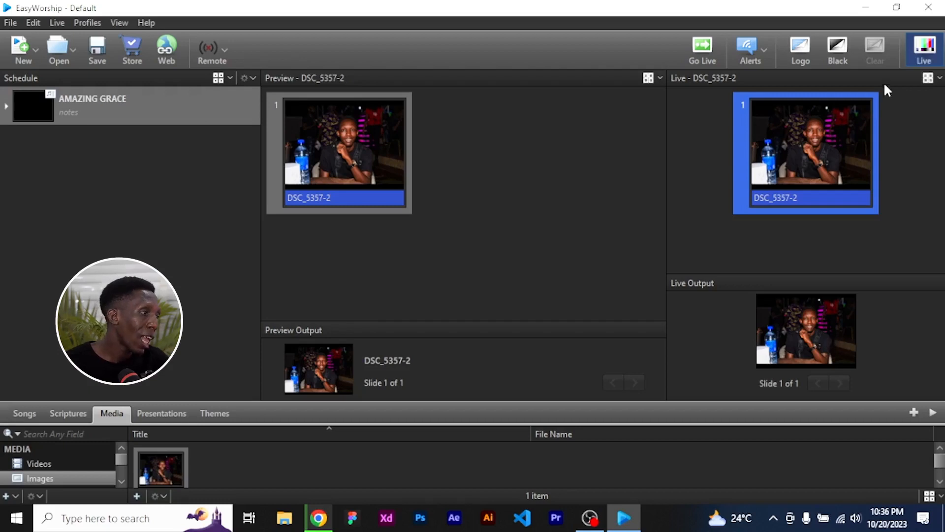
pyautogui.click(838, 48)
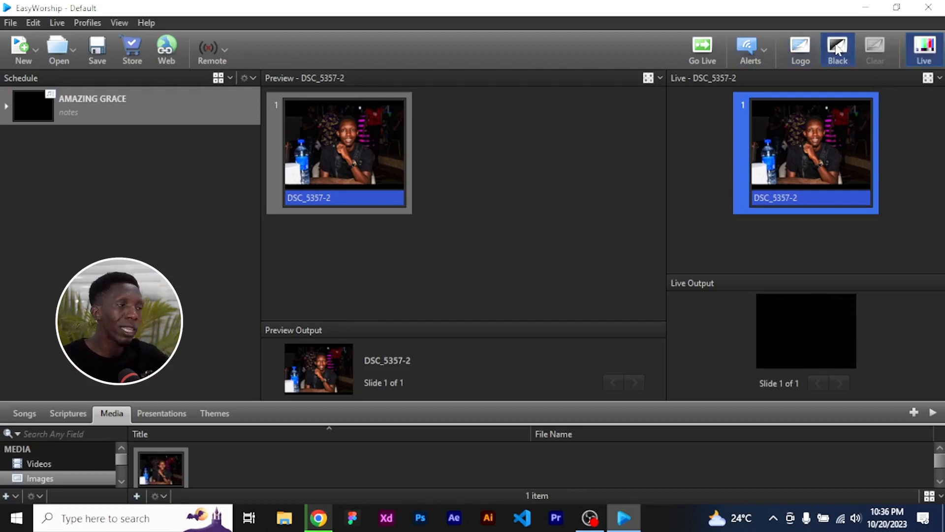
pyautogui.click(838, 48)
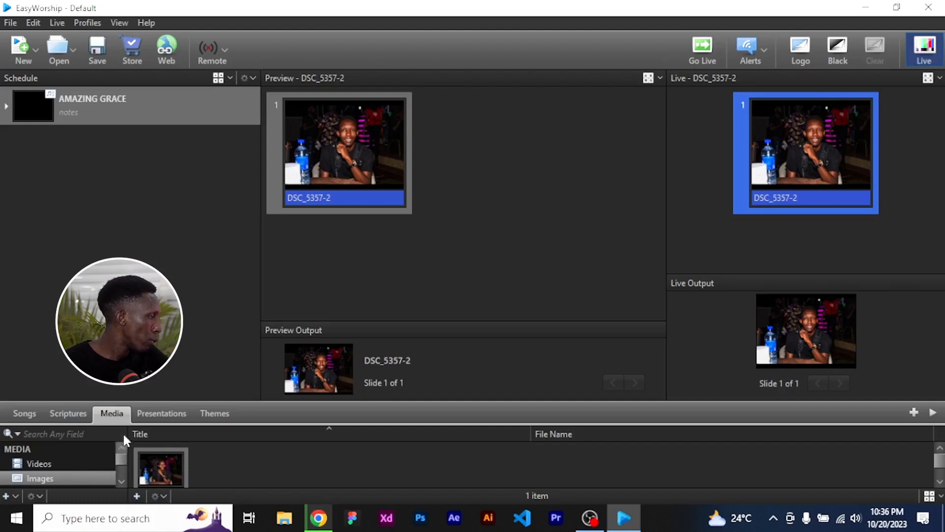
# Step: Start a new presentation, look at its title placeholder and its Slides and Words views, and cancel without saving
pyautogui.click(160, 415)
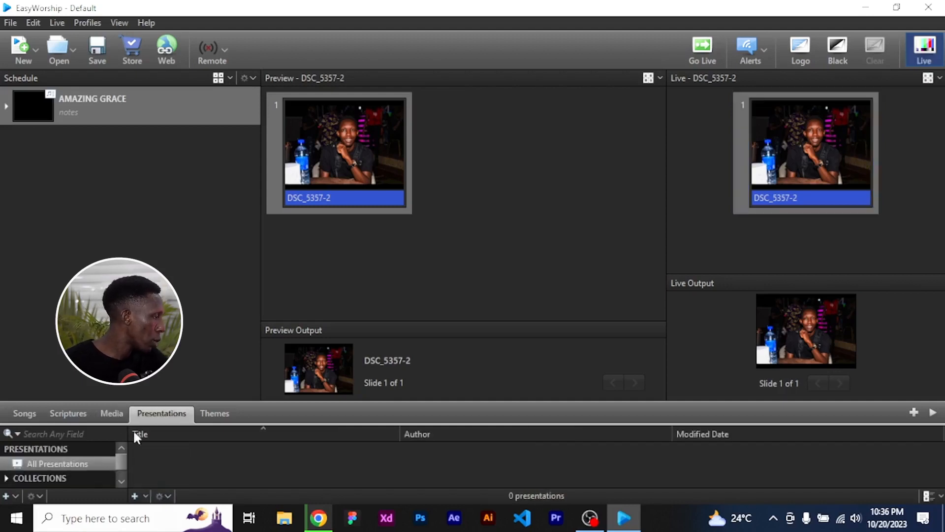
pyautogui.click(136, 496)
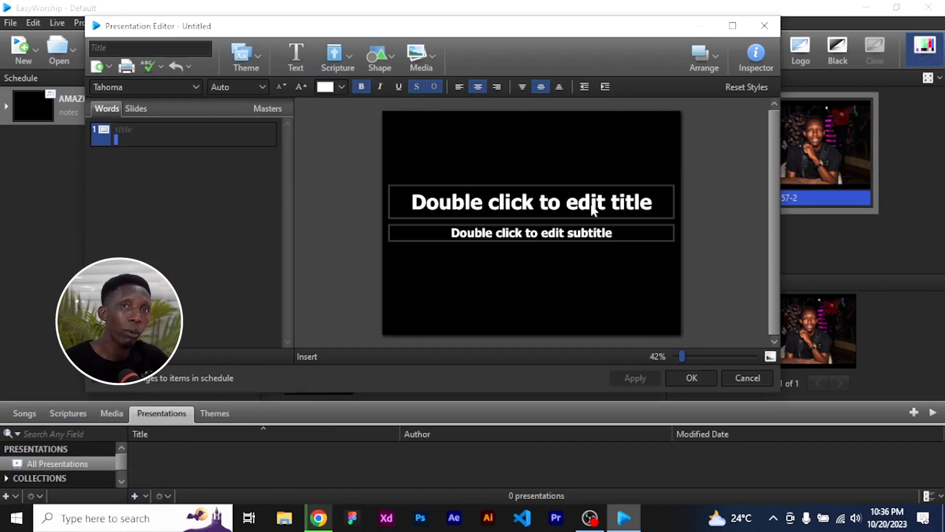
pyautogui.click(527, 211)
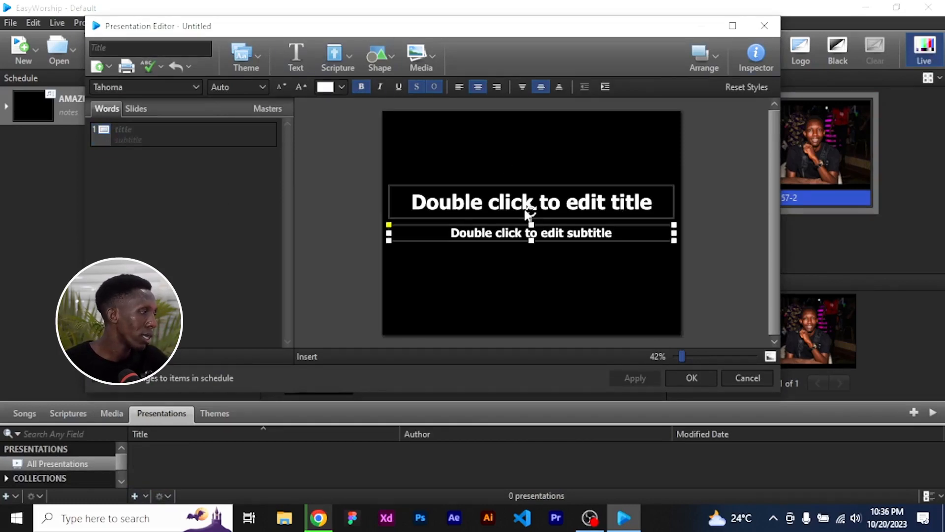
pyautogui.doubleClick(547, 202)
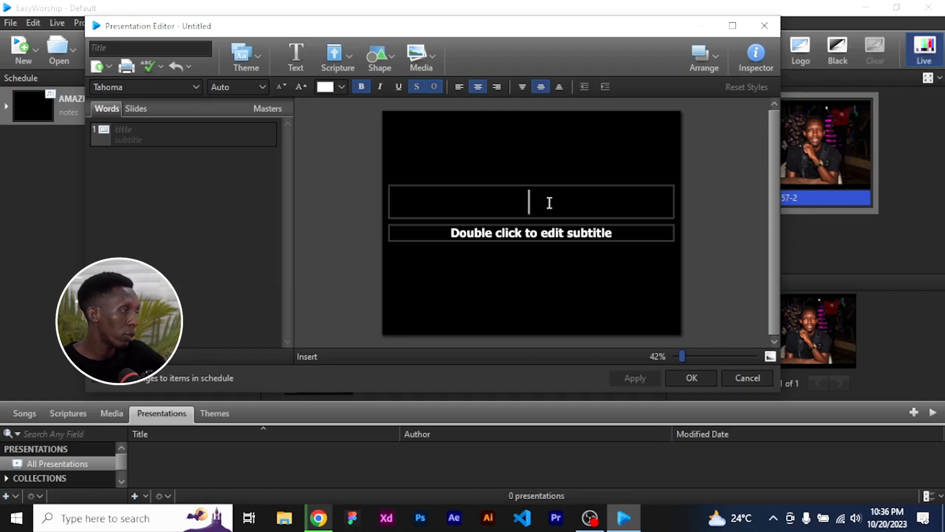
pyautogui.click(131, 109)
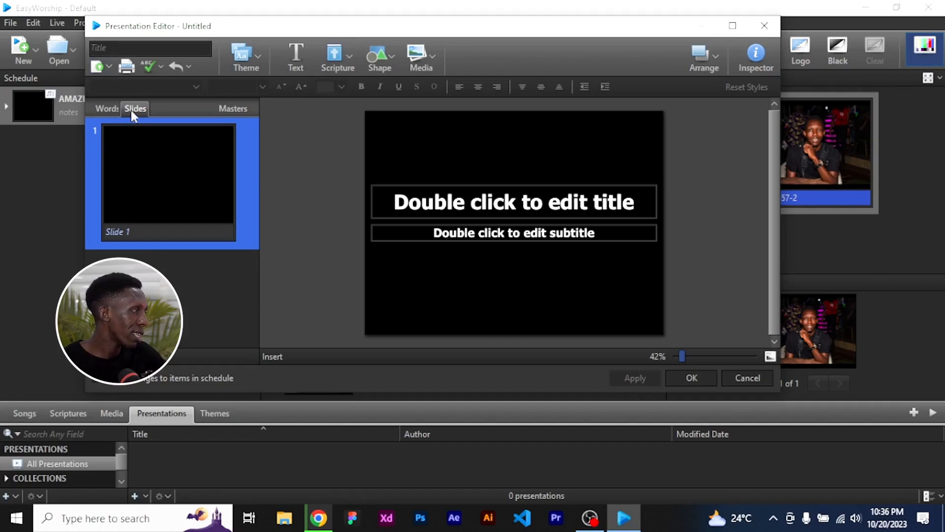
pyautogui.click(105, 109)
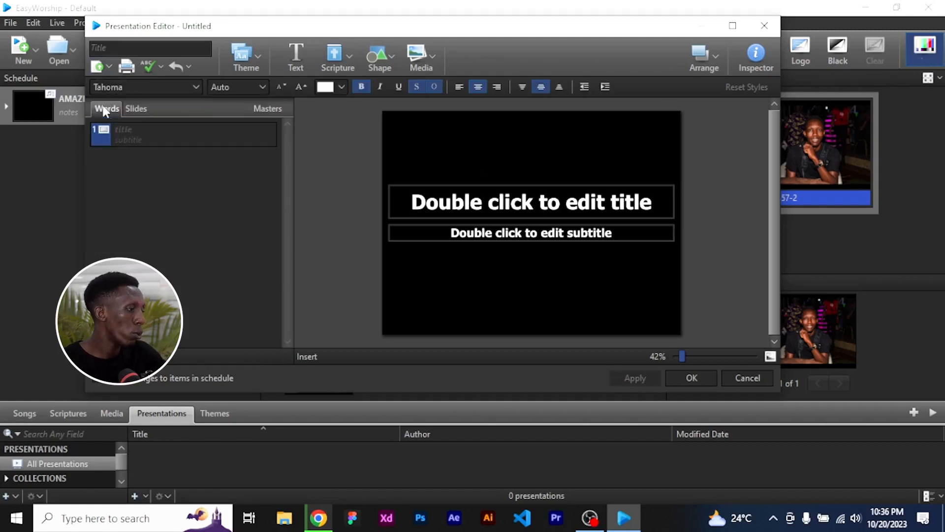
pyautogui.click(747, 378)
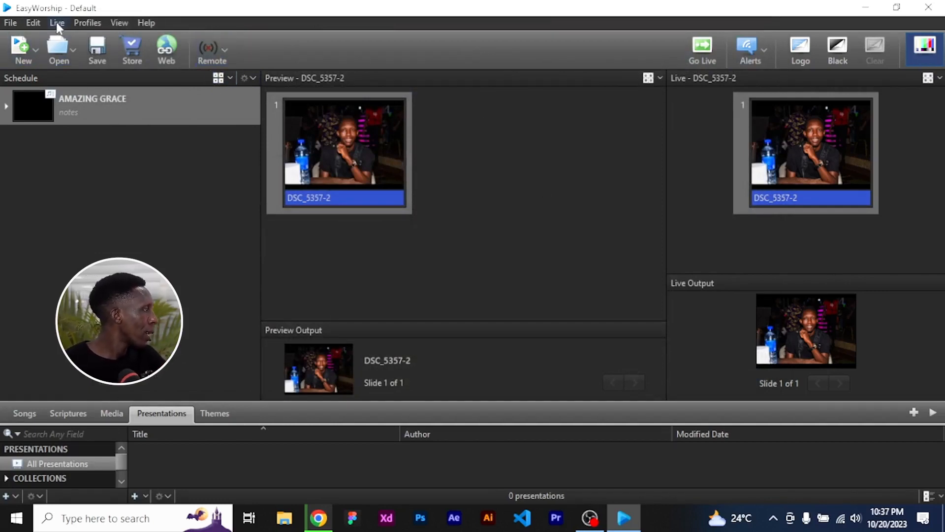
# Step: Open the program options and examine the available Output Monitor choices for the Main Output
pyautogui.click(33, 23)
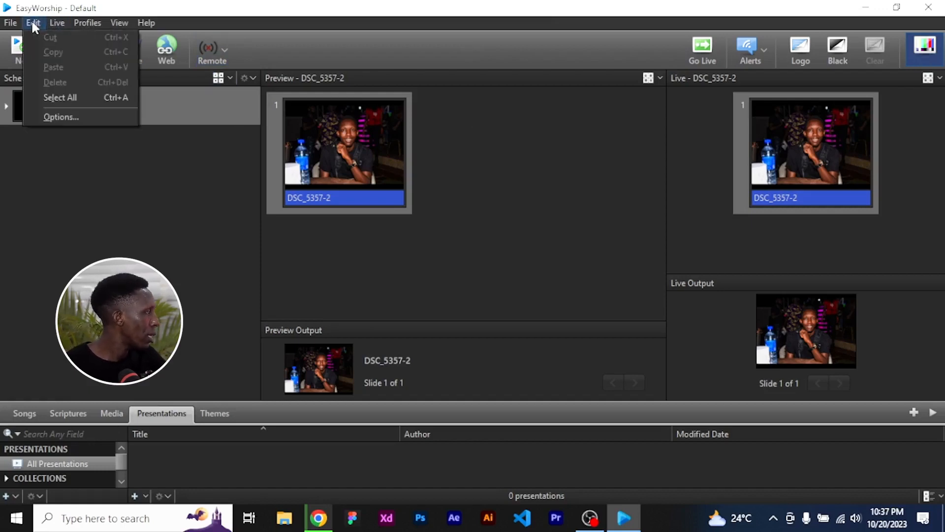
pyautogui.click(61, 117)
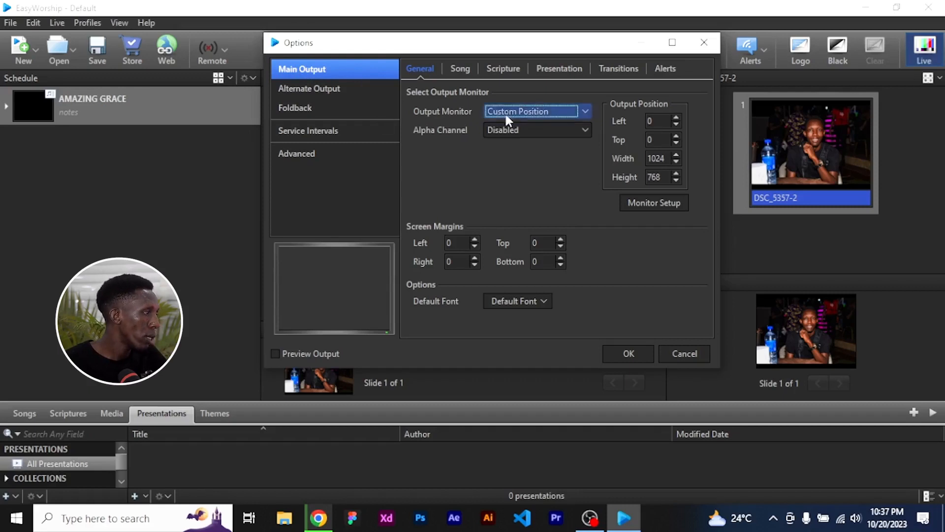
pyautogui.click(528, 111)
pyautogui.click(527, 111)
pyautogui.click(527, 112)
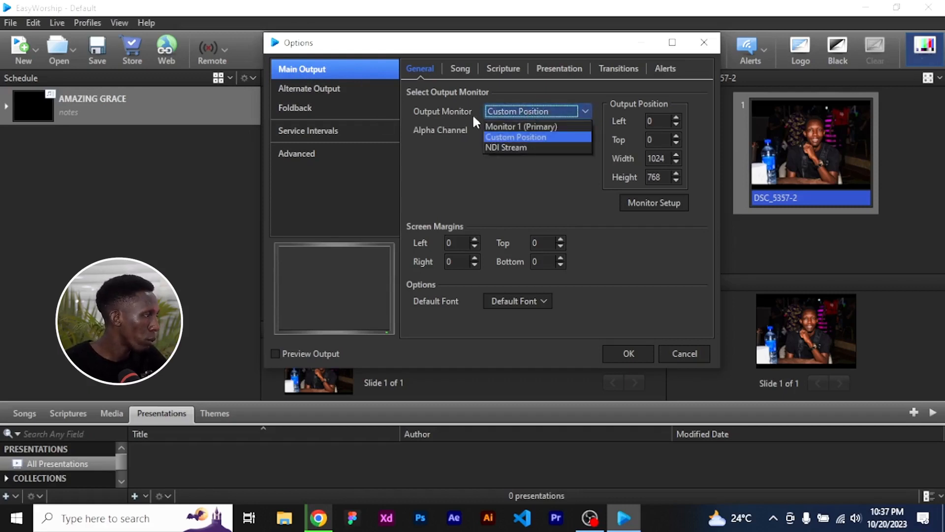
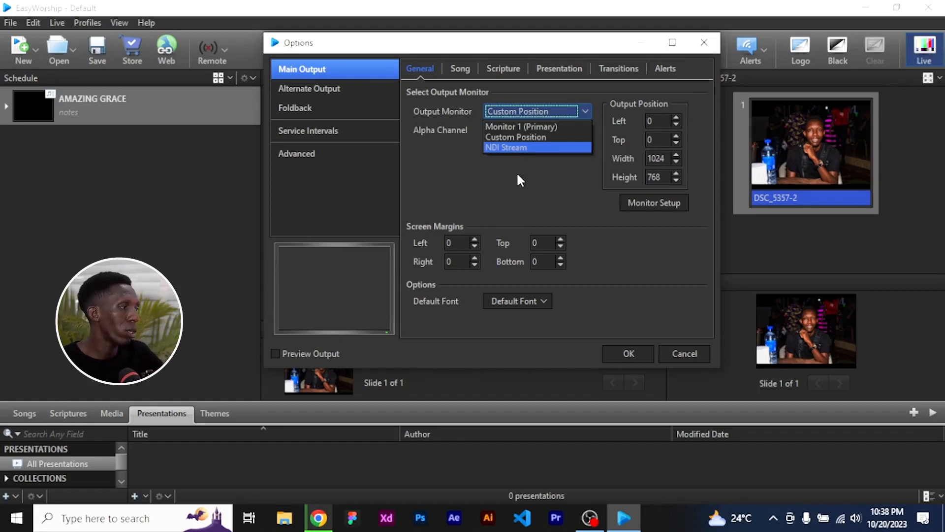
pyautogui.click(516, 172)
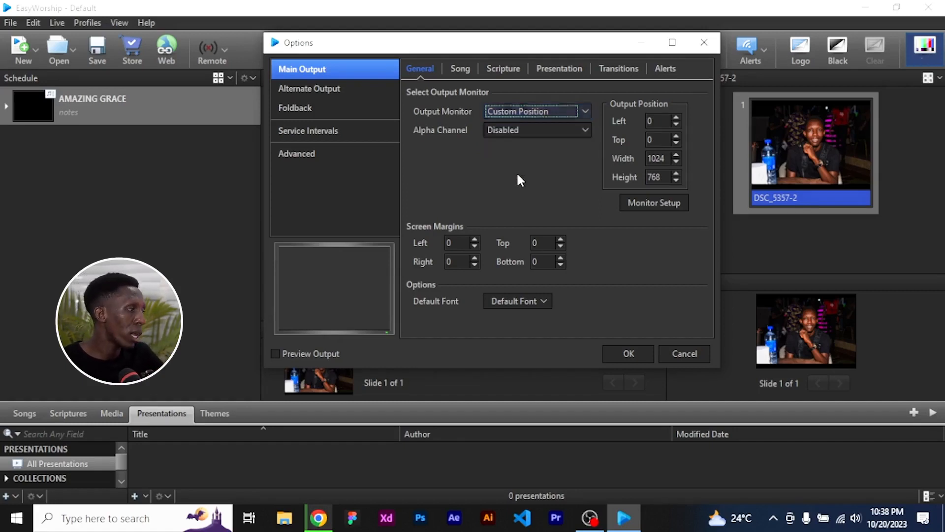
pyautogui.click(528, 112)
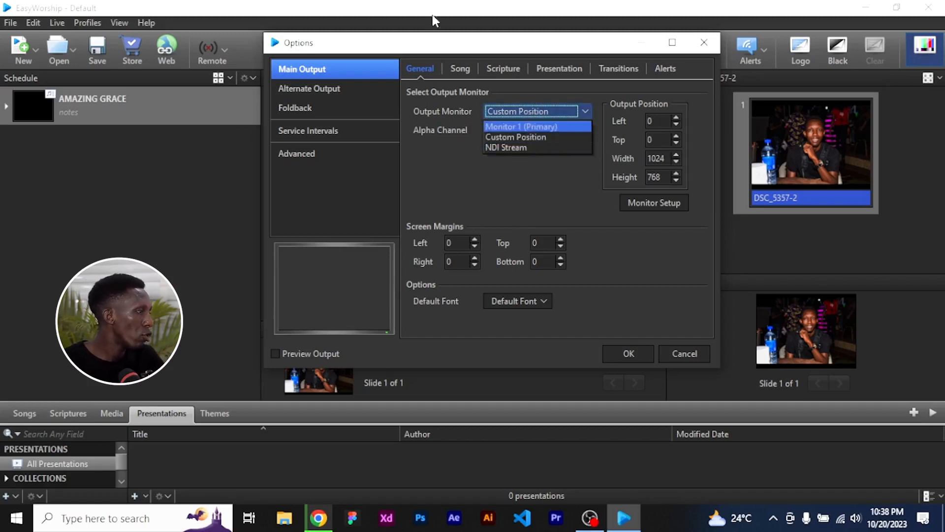
# Step: Look through the Main Output's Song Font settings: font, outline, shadow, margins and format
pyautogui.click(460, 70)
pyautogui.click(460, 72)
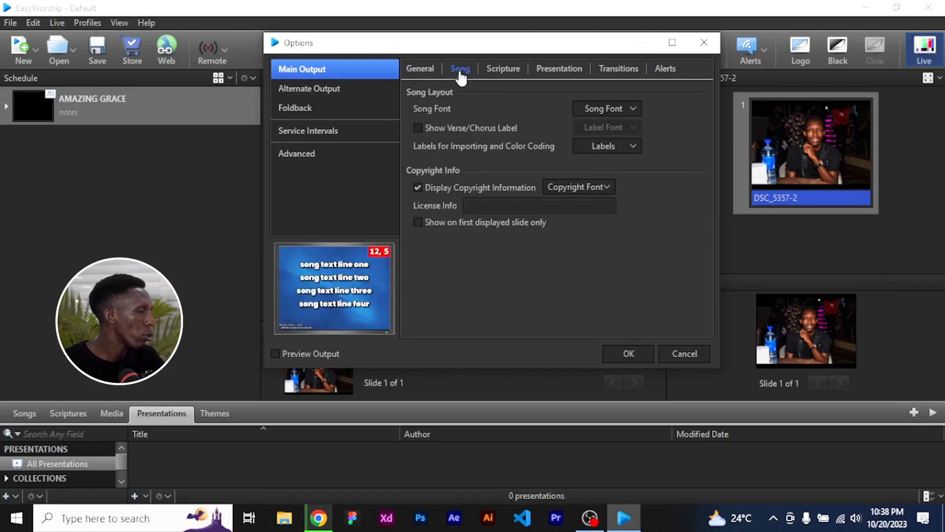
pyautogui.click(615, 109)
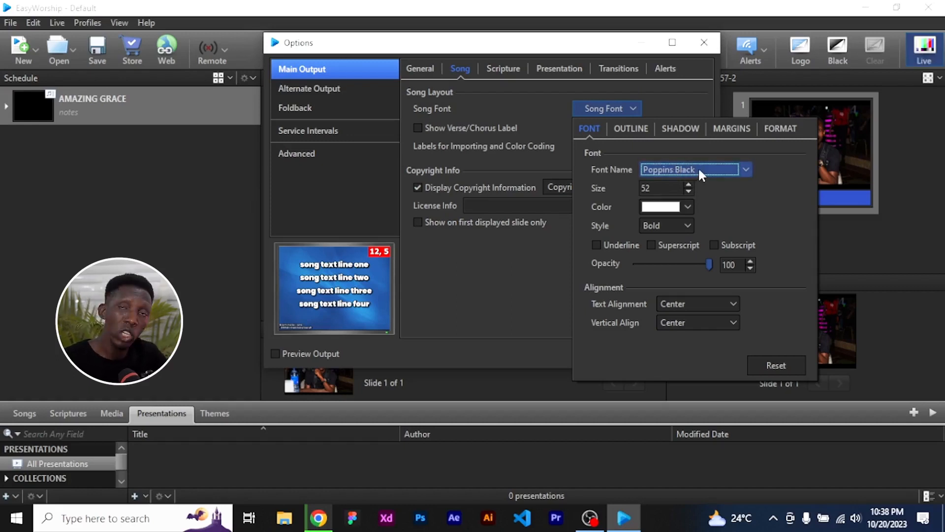
pyautogui.click(635, 131)
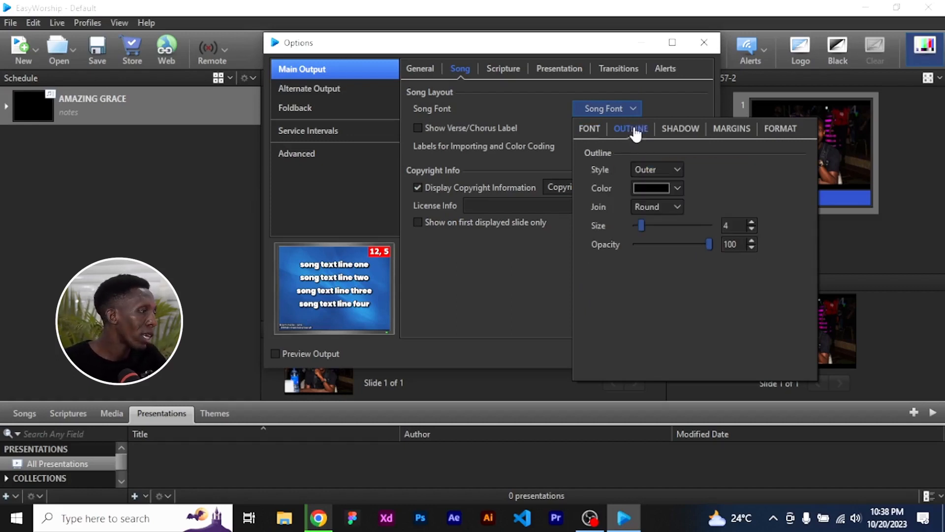
pyautogui.click(681, 134)
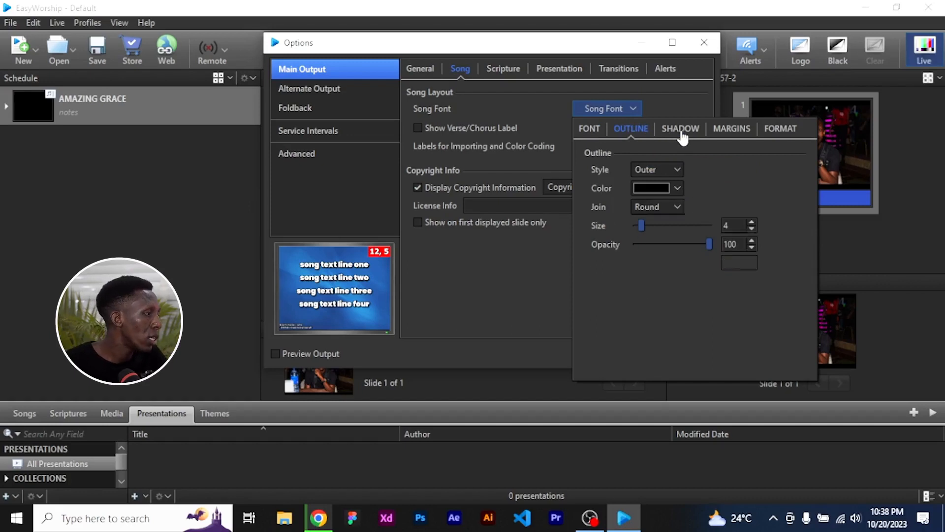
pyautogui.click(720, 132)
pyautogui.click(779, 129)
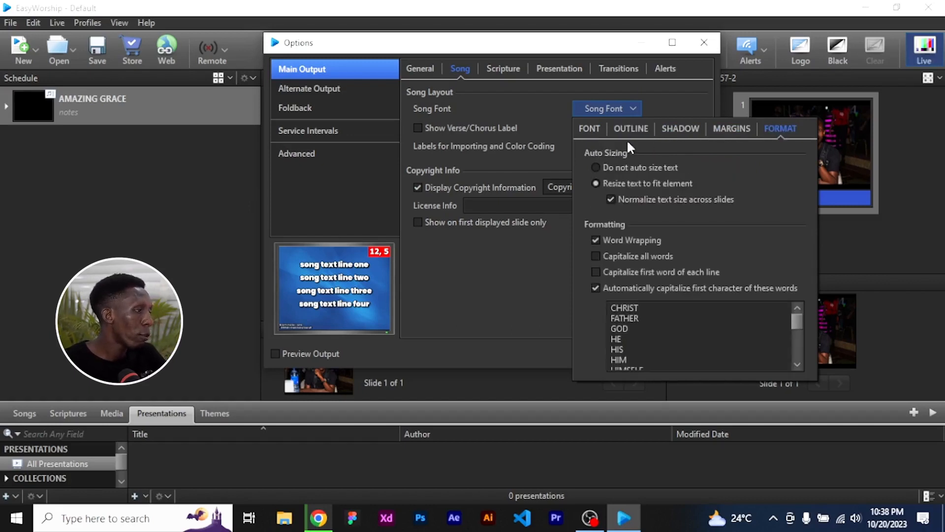
pyautogui.click(594, 131)
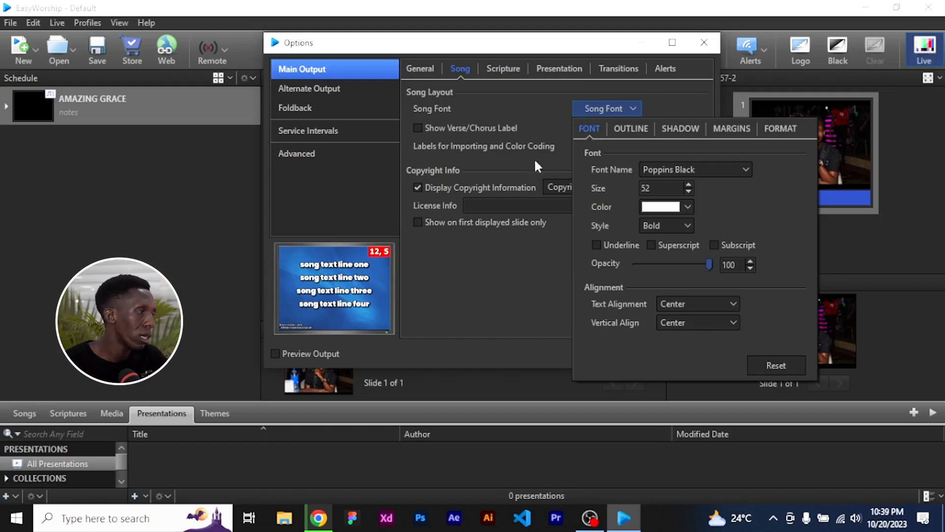
pyautogui.click(568, 106)
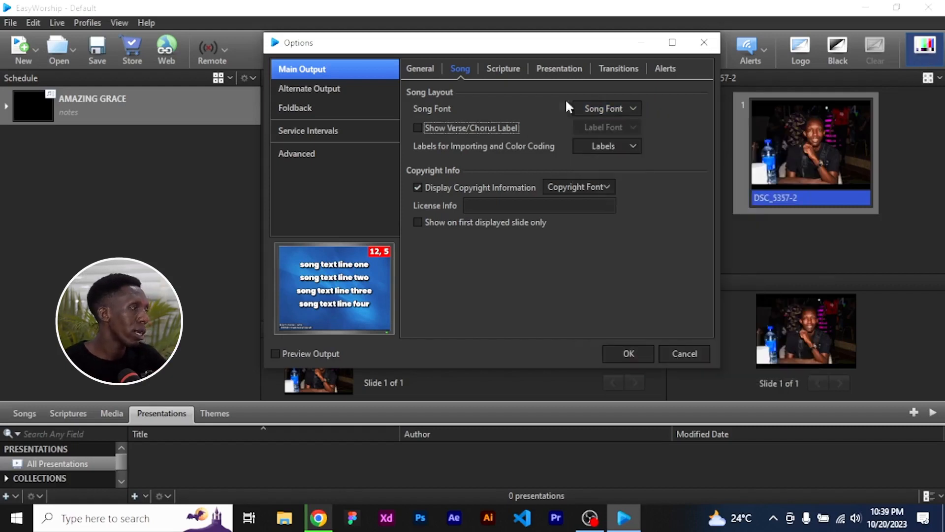
# Step: Review the Main Output's Scripture layout options, including the Reference Font settings
pyautogui.click(506, 73)
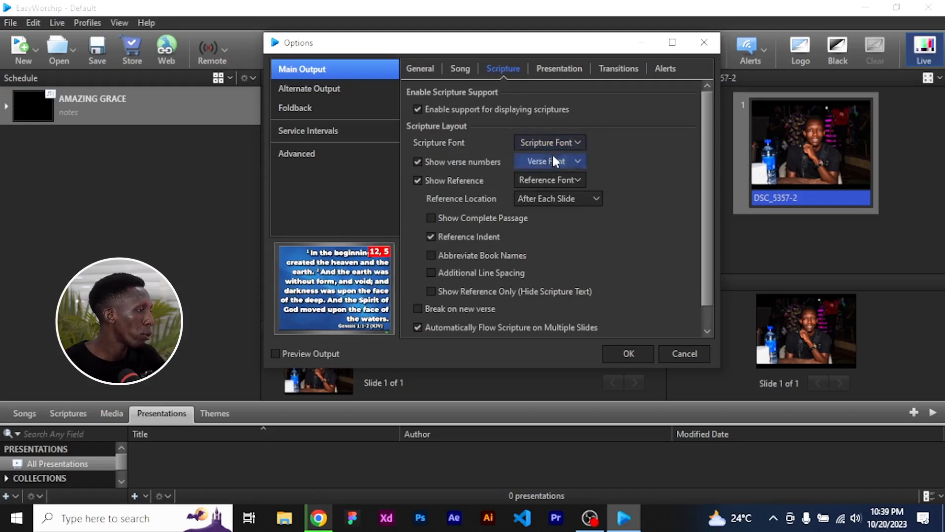
pyautogui.click(564, 181)
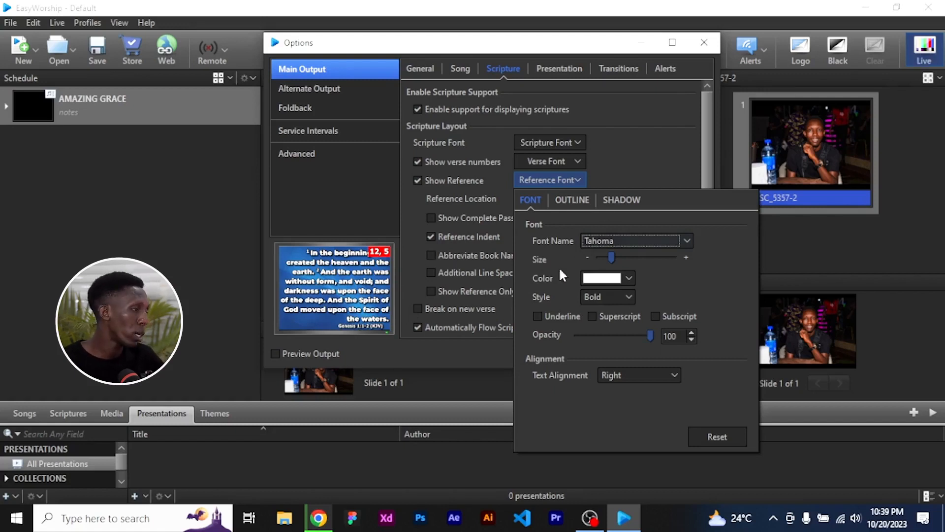
pyautogui.click(597, 174)
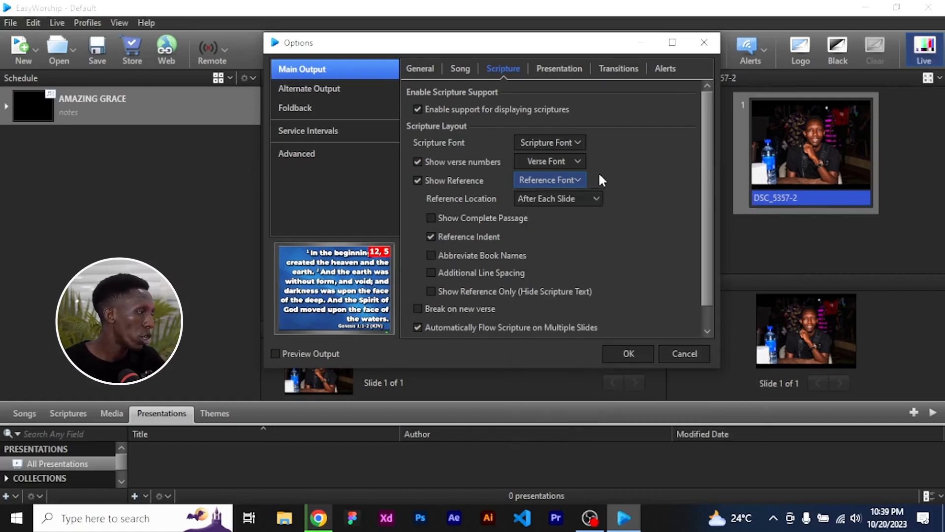
pyautogui.click(559, 179)
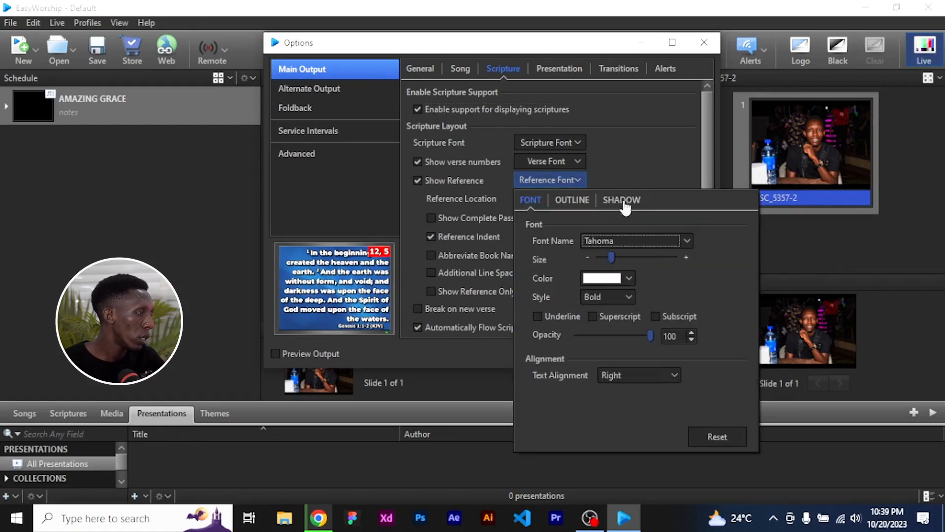
pyautogui.click(615, 165)
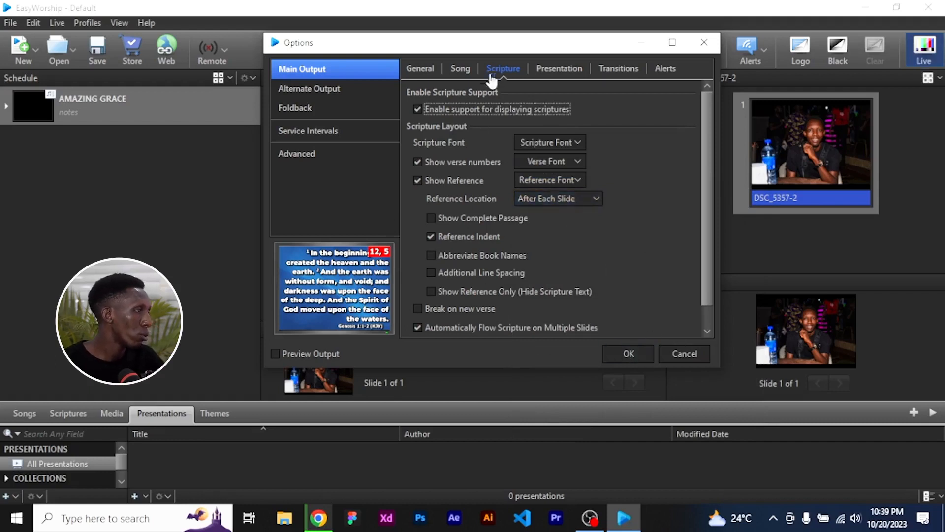
# Step: Look over the Main Output's Presentation, Transitions and Alerts options
pyautogui.click(550, 69)
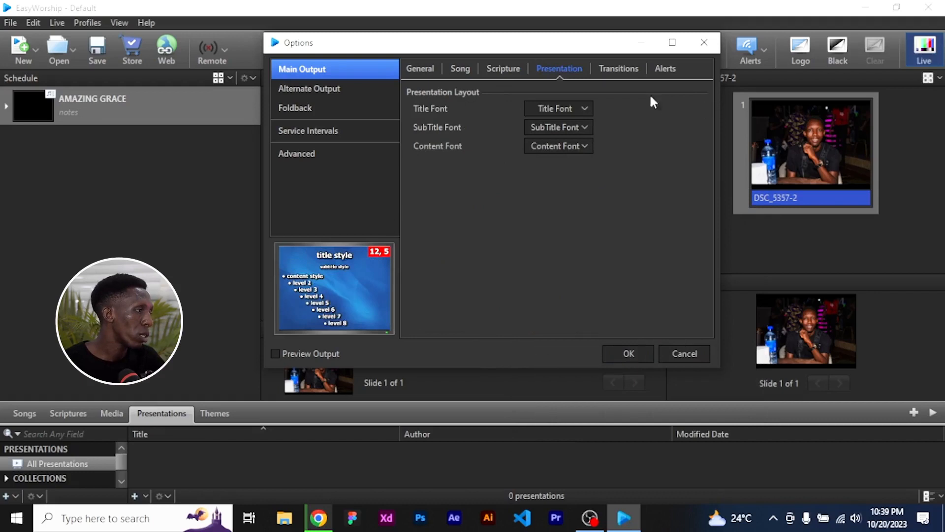
pyautogui.click(636, 69)
pyautogui.click(663, 69)
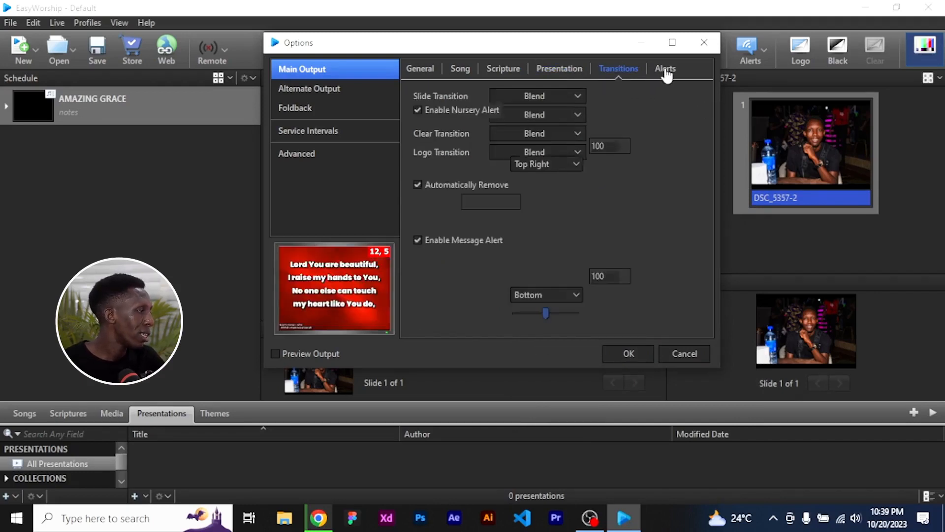
# Step: Review the Alternate Output, Foldback, Service Intervals and Advanced options, and close the options with OK
pyautogui.click(322, 92)
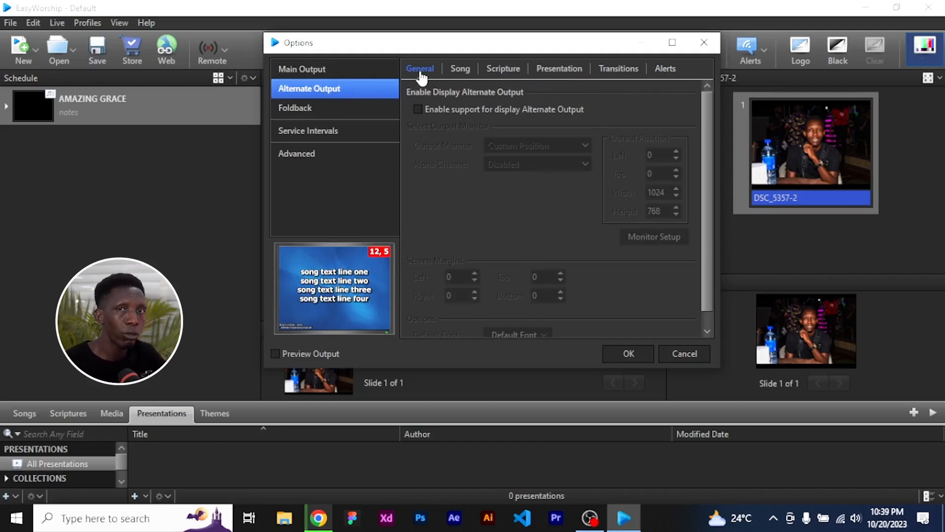
pyautogui.click(296, 109)
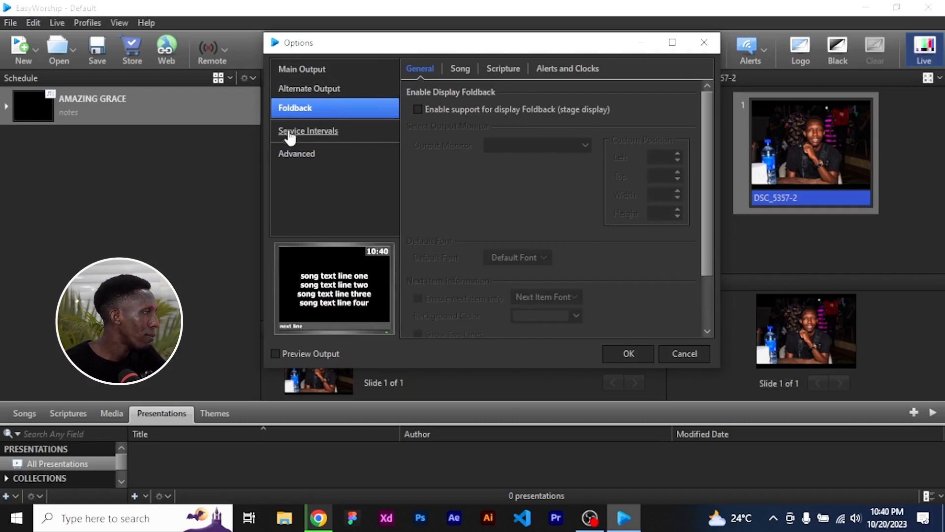
pyautogui.click(293, 131)
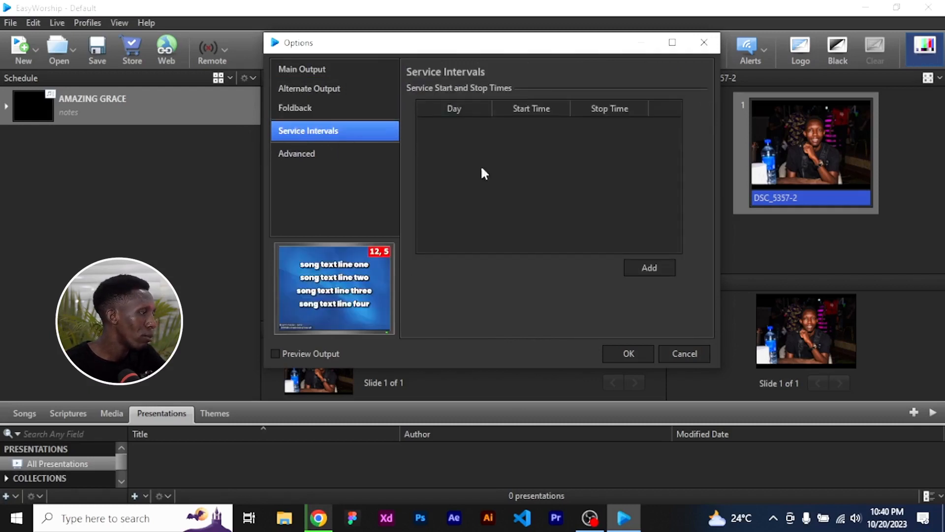
pyautogui.click(298, 155)
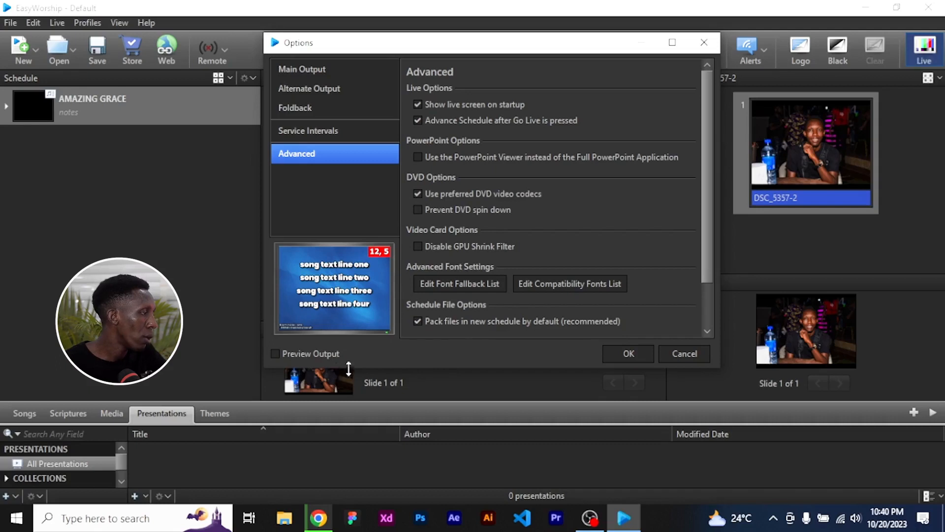
pyautogui.click(637, 351)
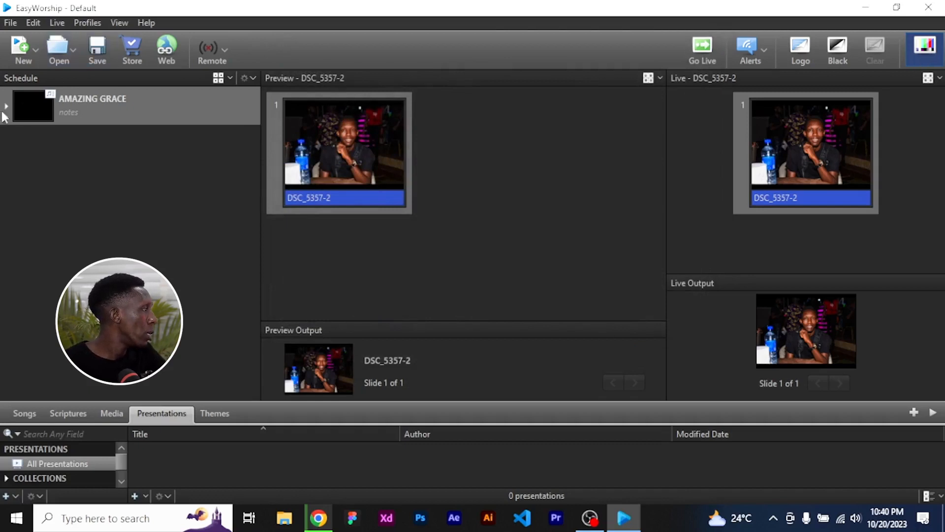
# Step: Look over the live output commands and open the Profiles Manager to view the existing profiles
pyautogui.click(32, 21)
pyautogui.moveTo(54, 20)
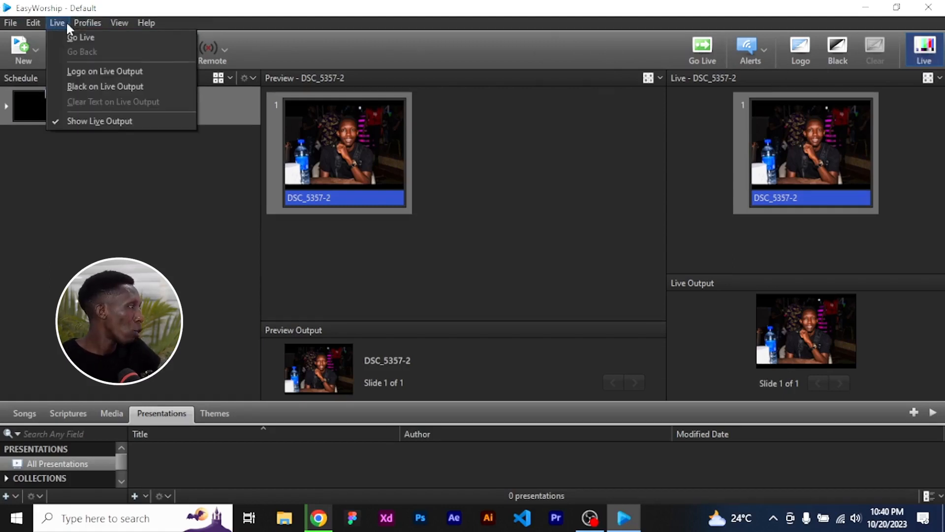
pyautogui.click(162, 23)
pyautogui.click(88, 22)
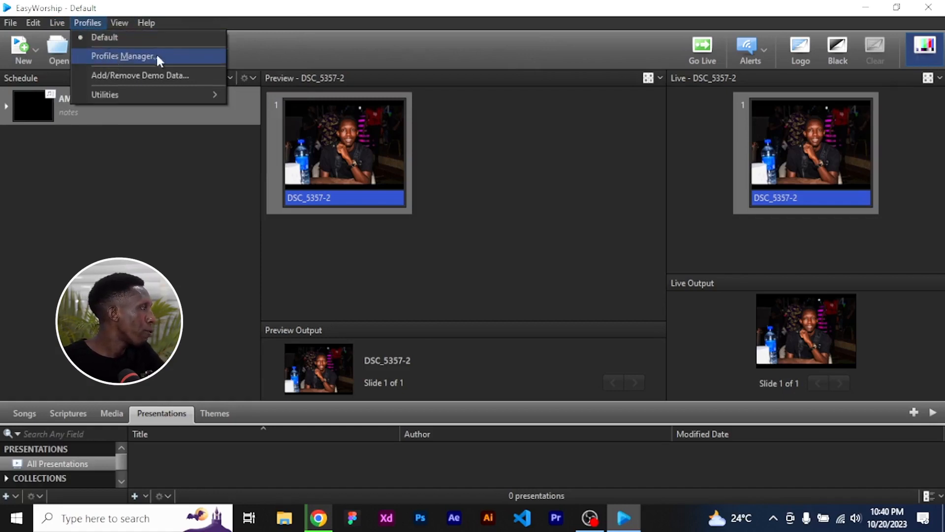
pyautogui.click(116, 55)
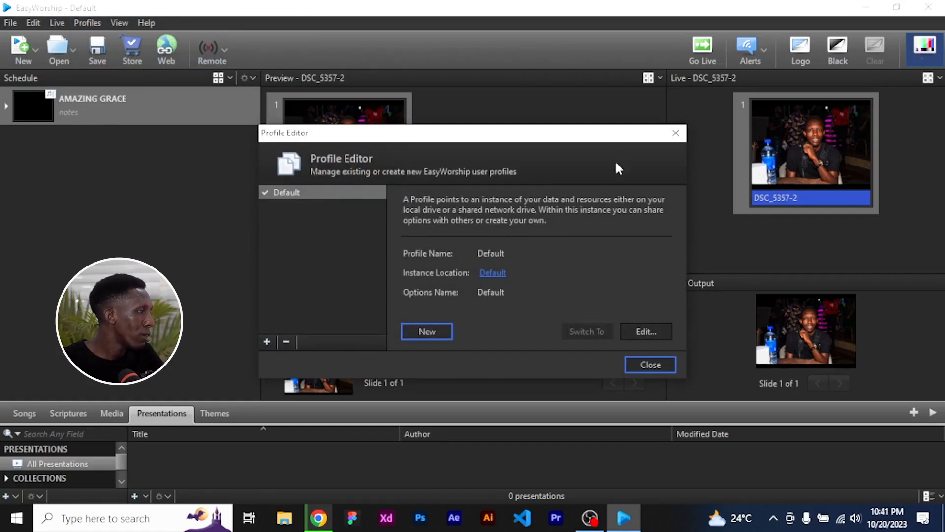
# Step: Close the Profile Editor and look over the remaining profile, view and help commands
pyautogui.click(676, 133)
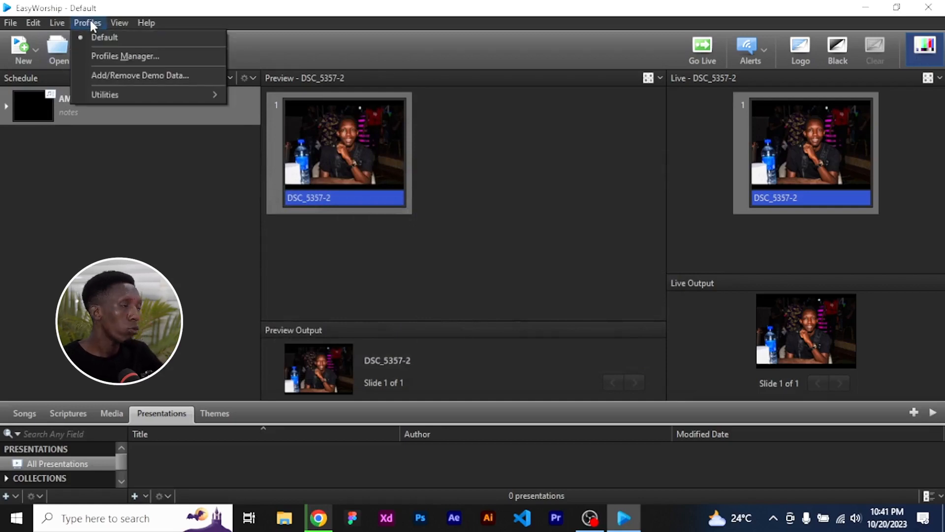
pyautogui.moveTo(118, 27)
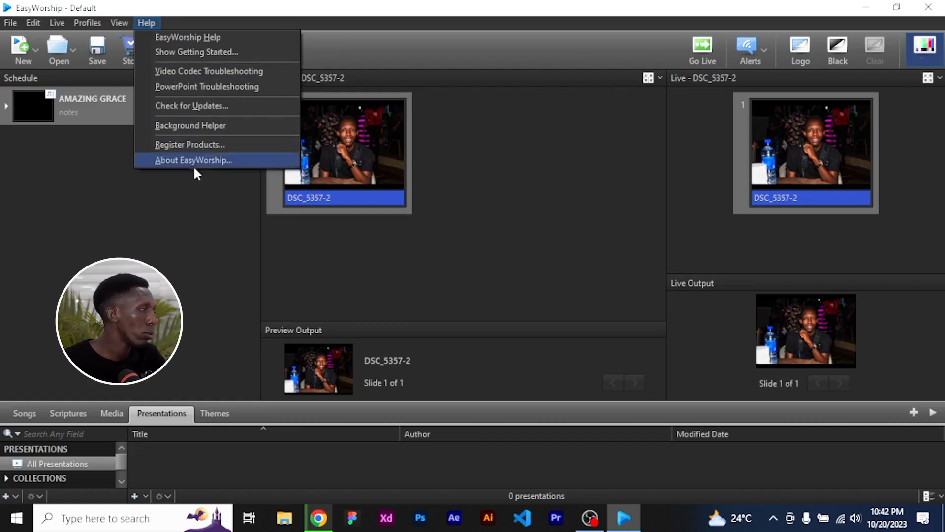
pyautogui.click(342, 49)
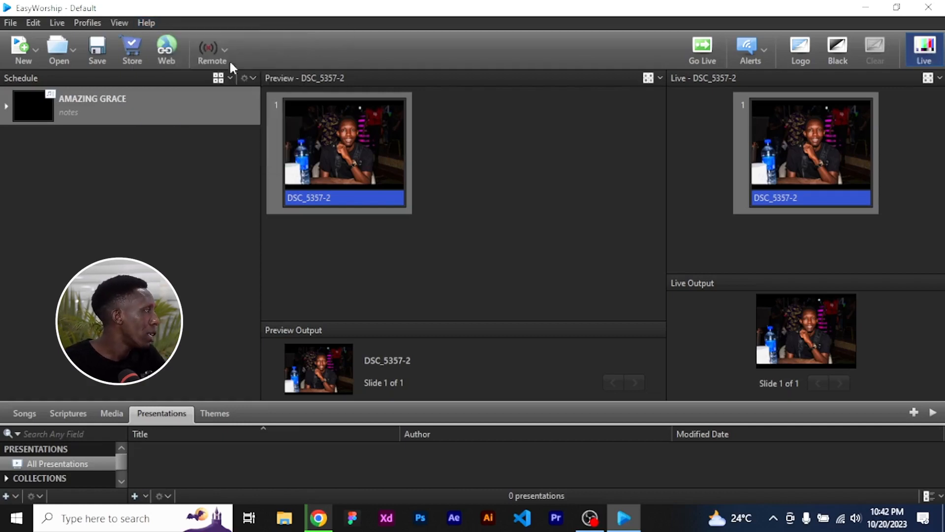
# Step: Preview the scheduled song AMAZING GRACE and look at saving the schedule in the Documents folder, cancelling without saving
pyautogui.click(74, 56)
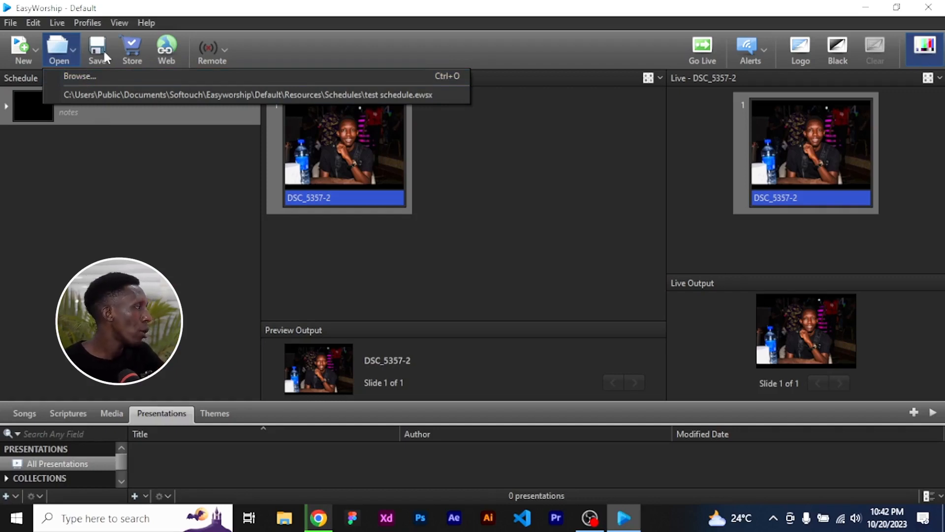
pyautogui.click(99, 112)
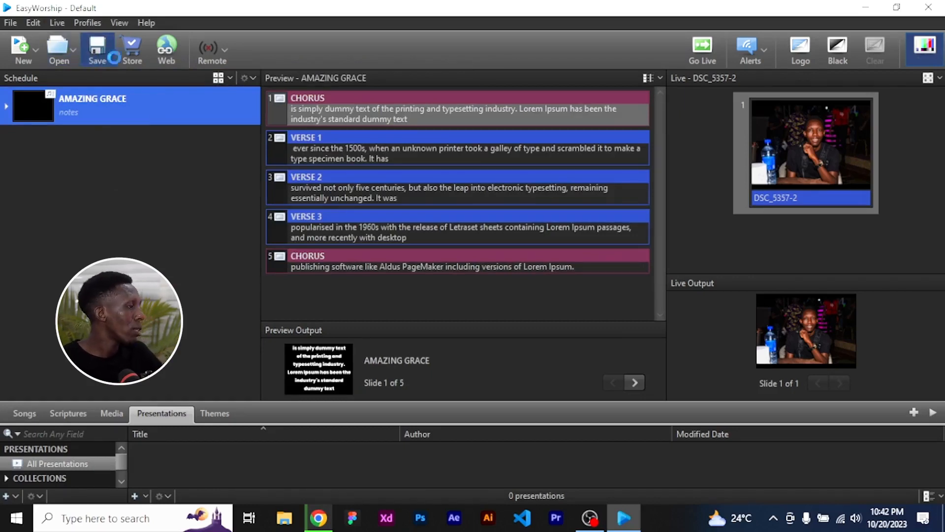
pyautogui.click(96, 51)
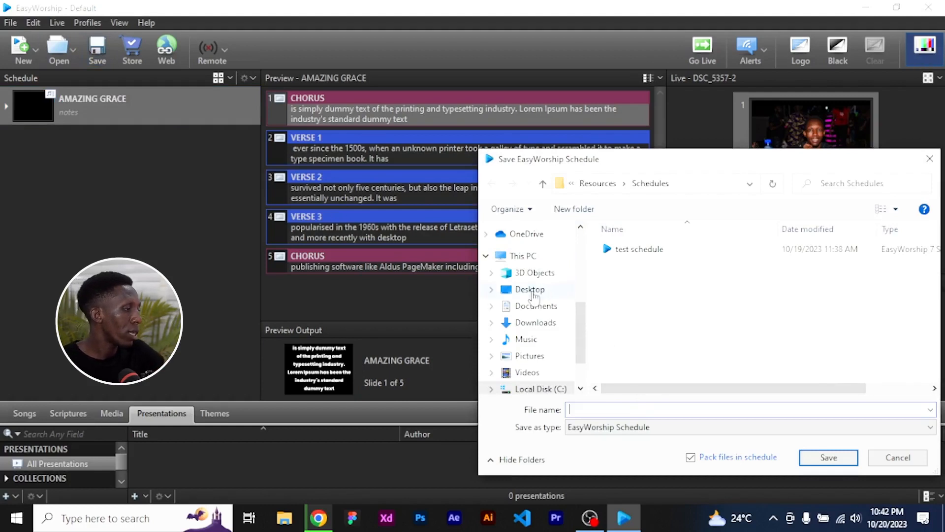
pyautogui.click(534, 310)
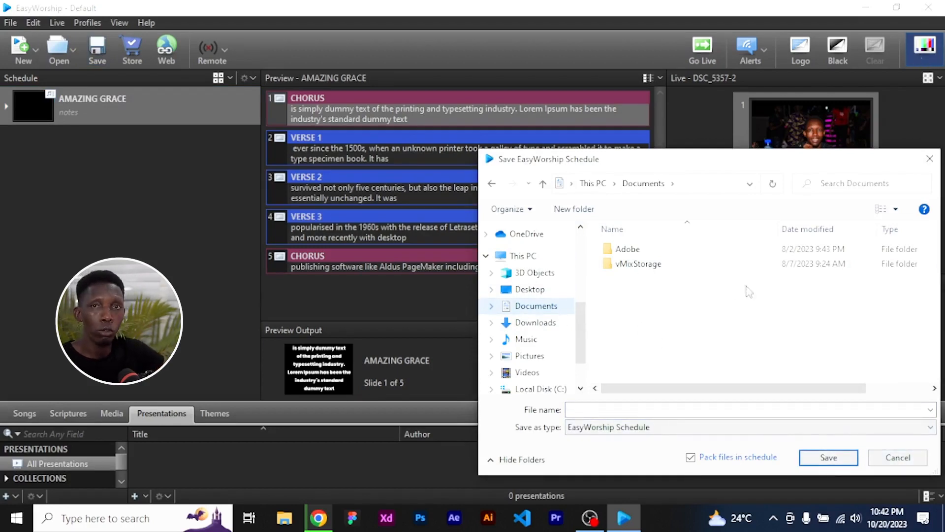
pyautogui.click(907, 459)
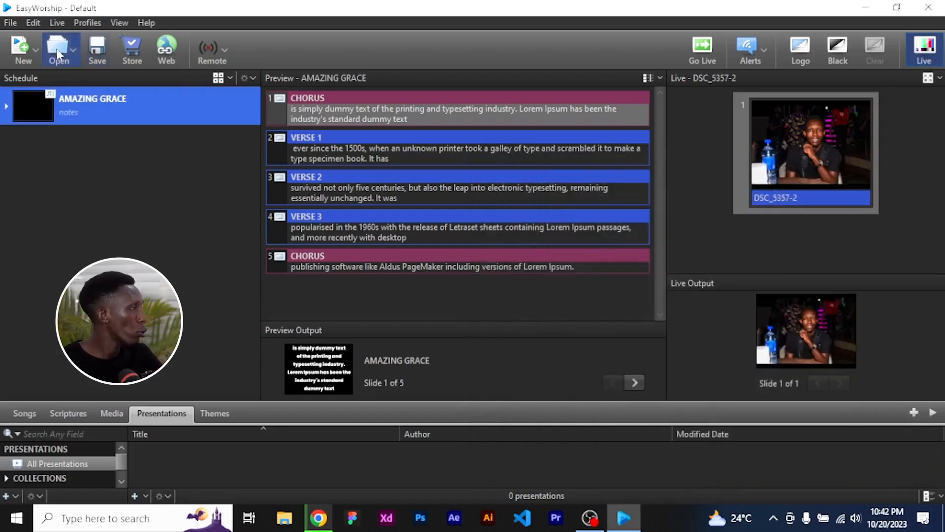
# Step: Browse the saved schedules without opening one, and view the remote control devices and MIDI options
pyautogui.click(72, 47)
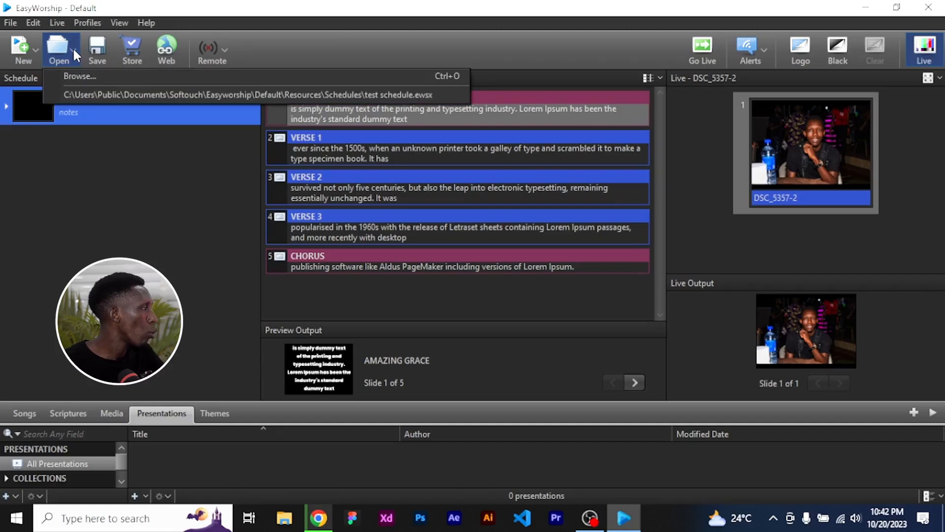
pyautogui.click(87, 80)
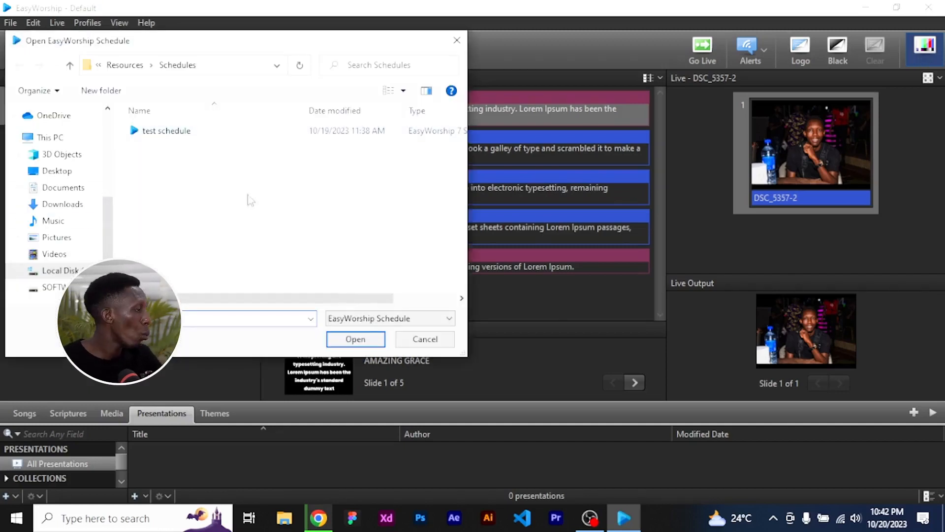
pyautogui.click(426, 339)
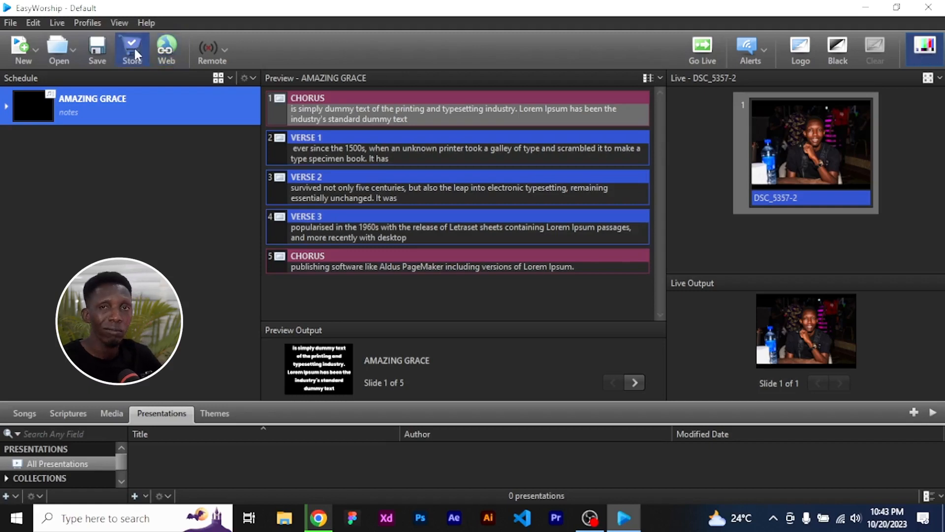
pyautogui.click(223, 52)
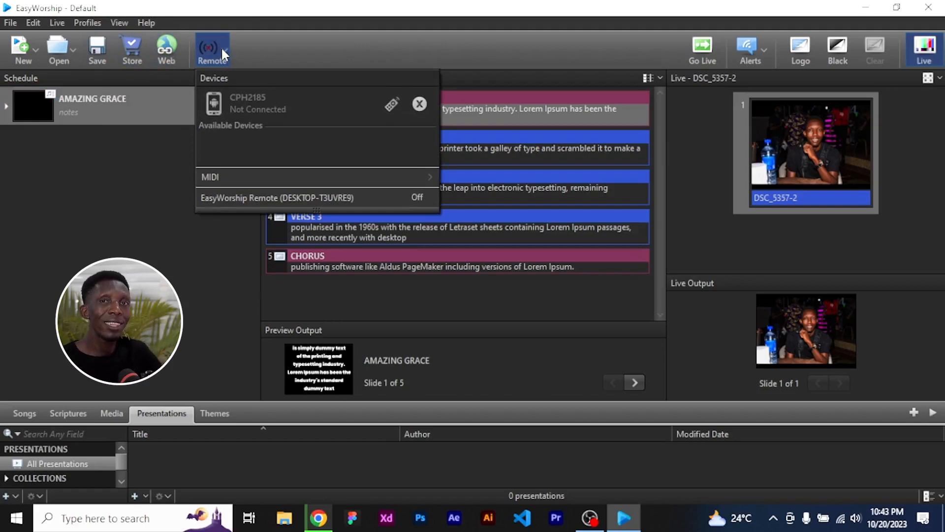